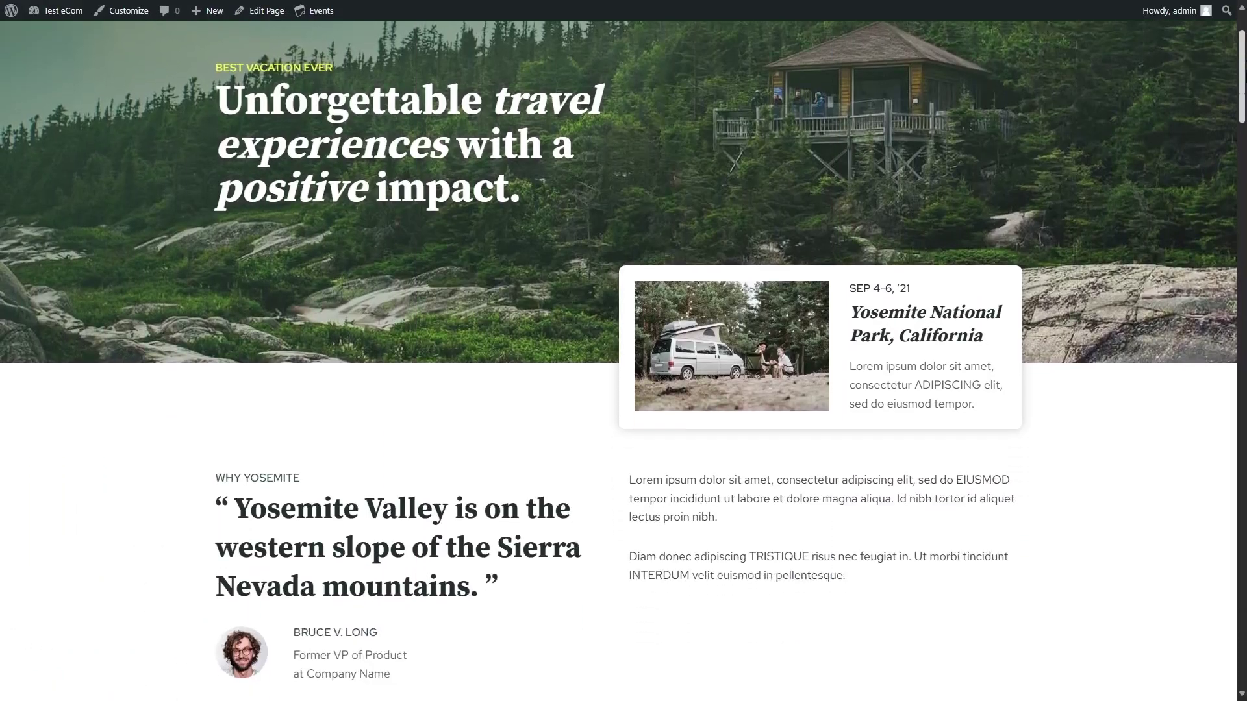
Look through the camp resort home page from its hero banner to the Travel in Style section.
scroll(618, 350, "down", 4)
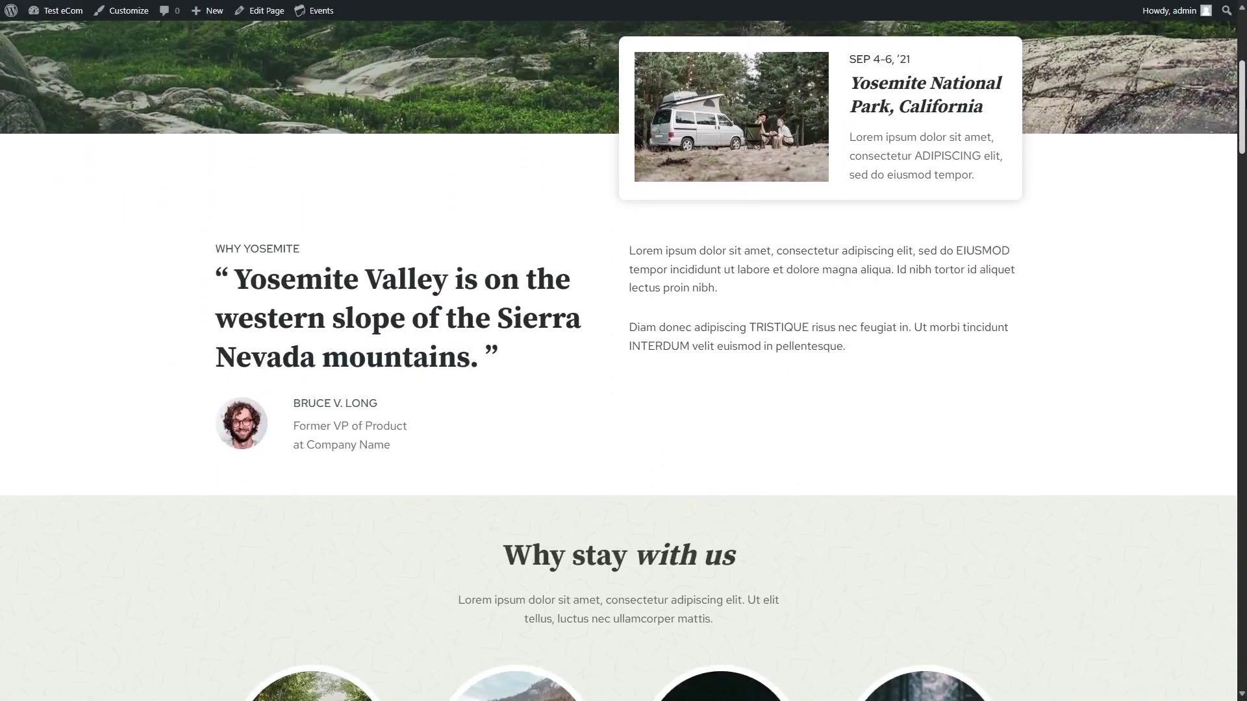
scroll(619, 351, "down", 8)
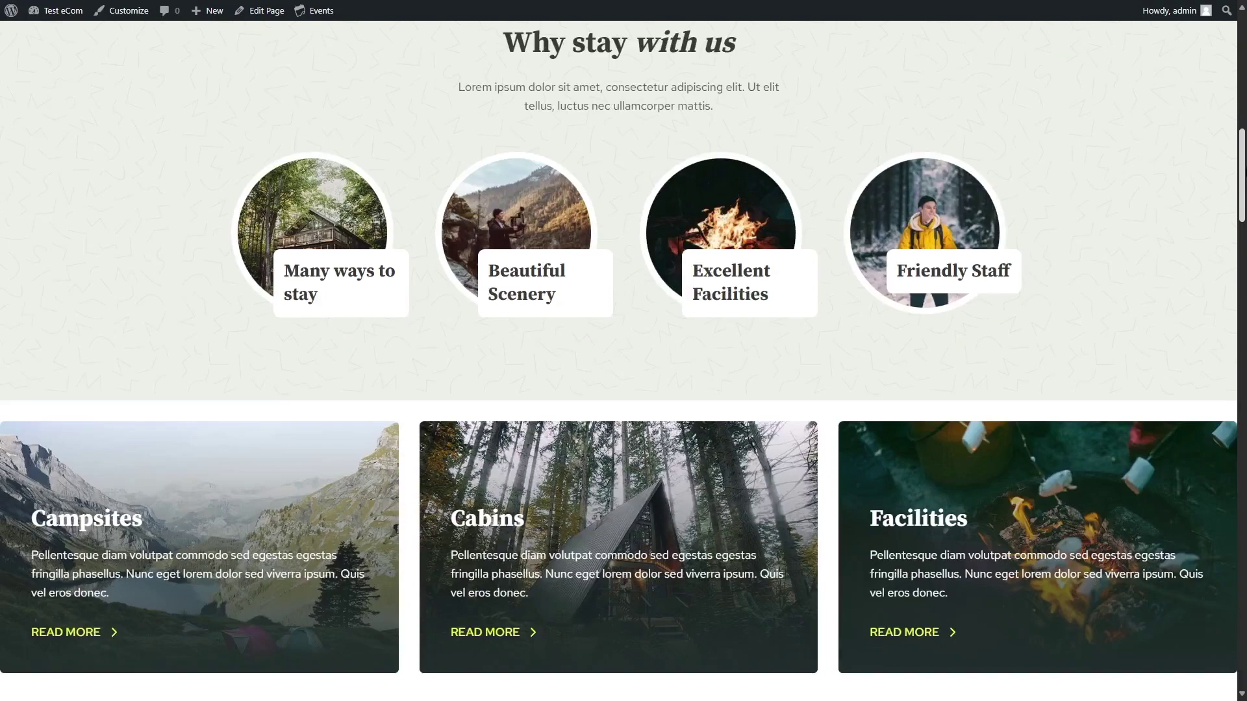
scroll(333, 213, "up", 8)
scroll(332, 213, "down", 10)
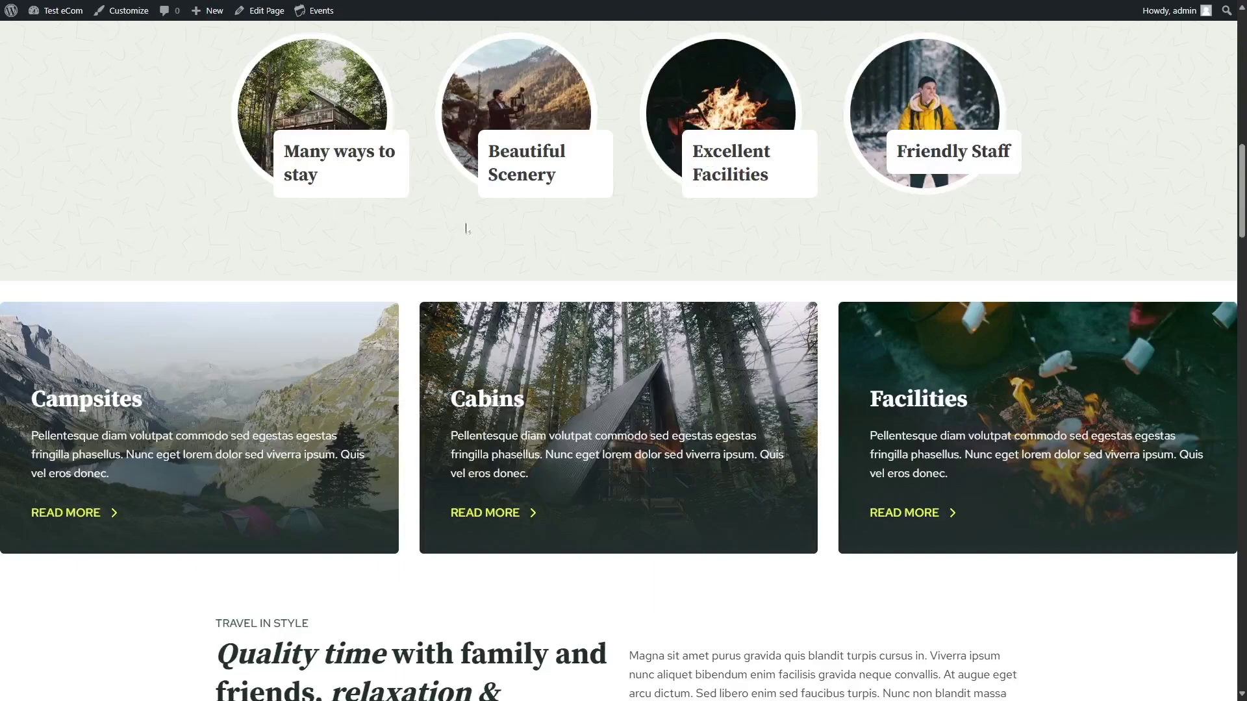
left_click_drag(1241, 207, 1235, 73)
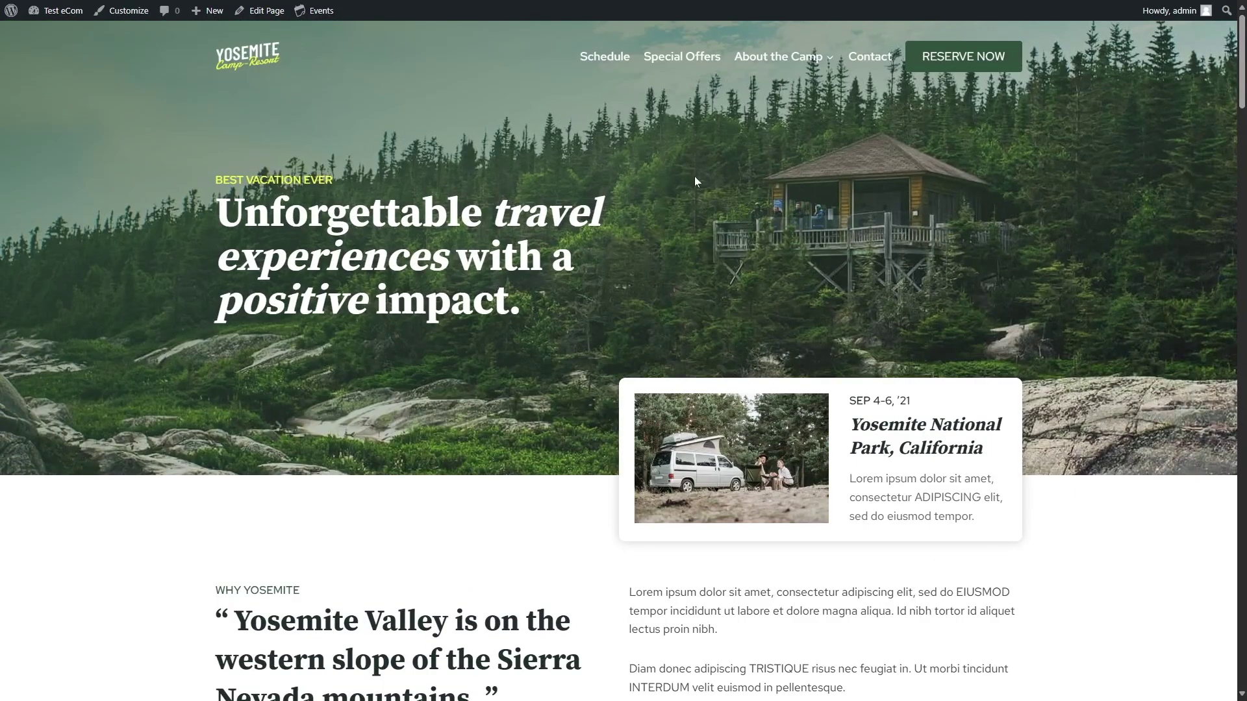
From the site's dashboard, install the WooCommerce plugin from the popular plugins and activate it.
mouse_move(77, 25)
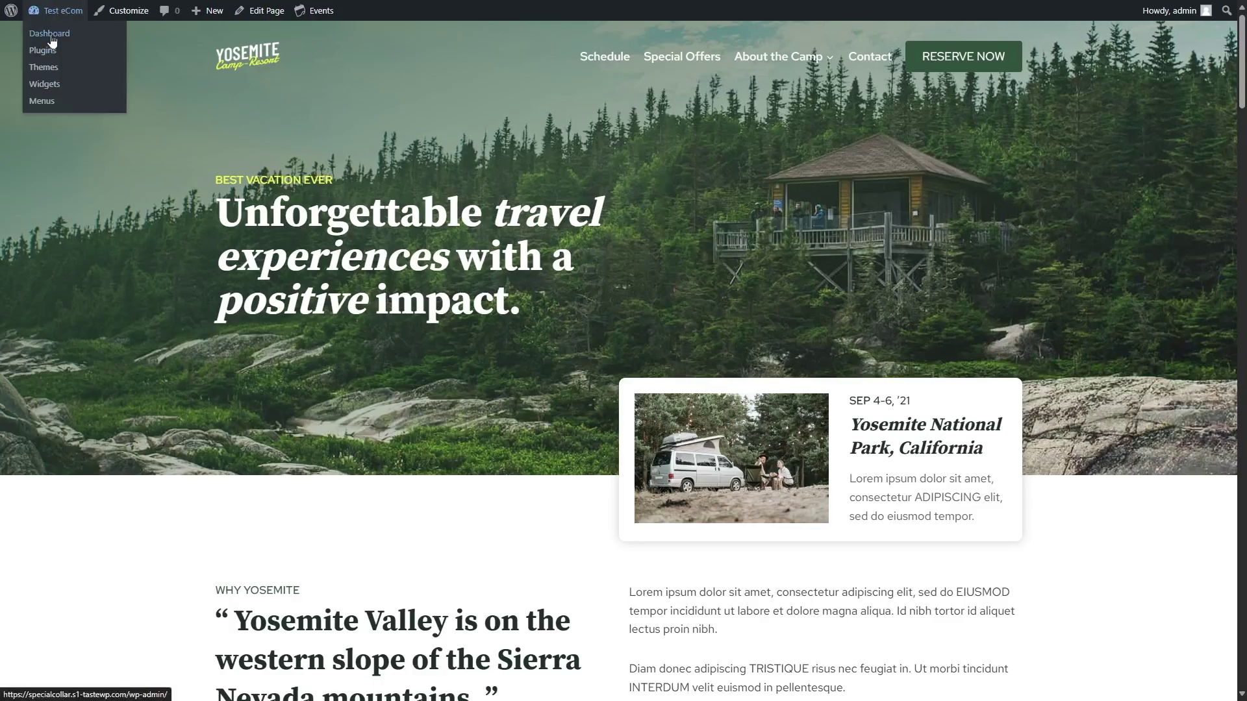
left_click(43, 32)
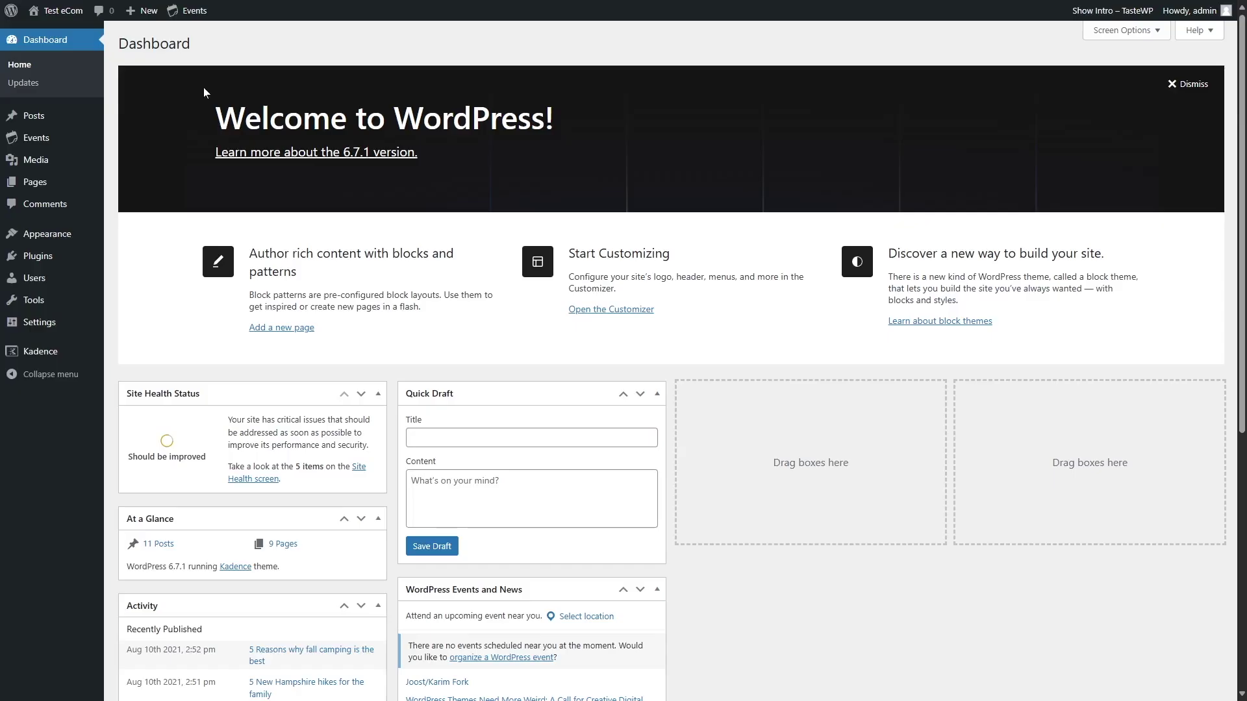
mouse_move(34, 260)
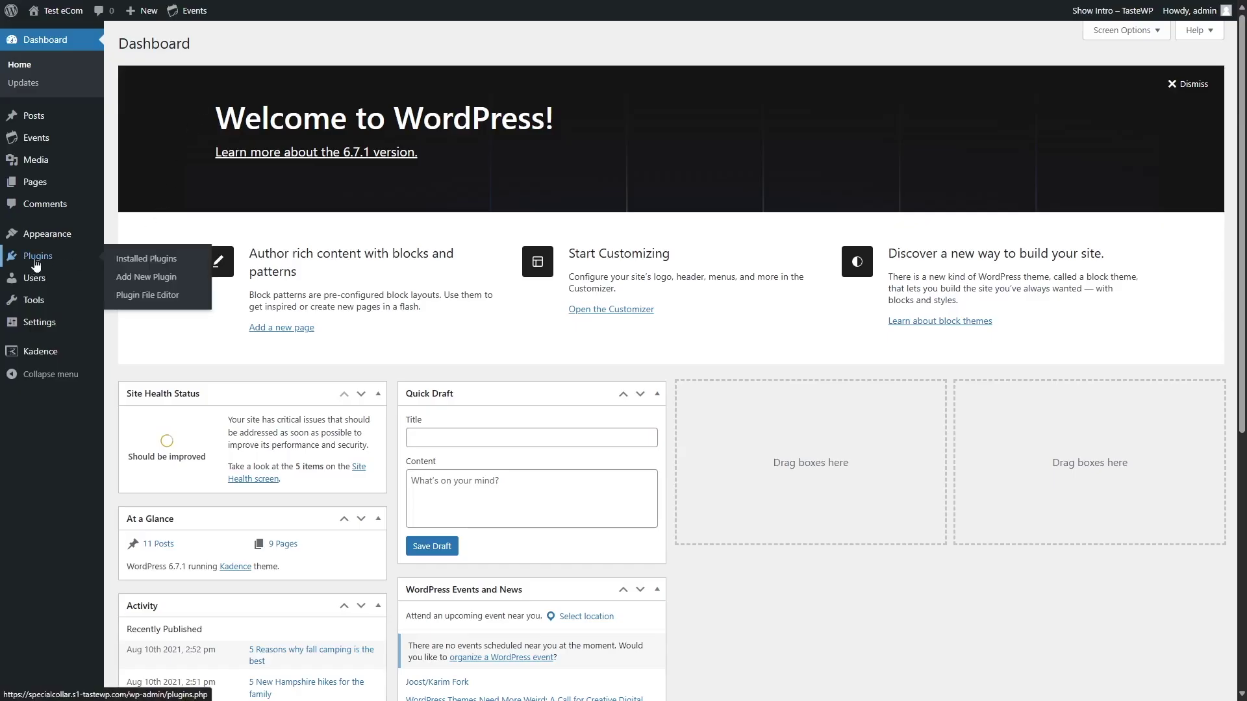
left_click(160, 278)
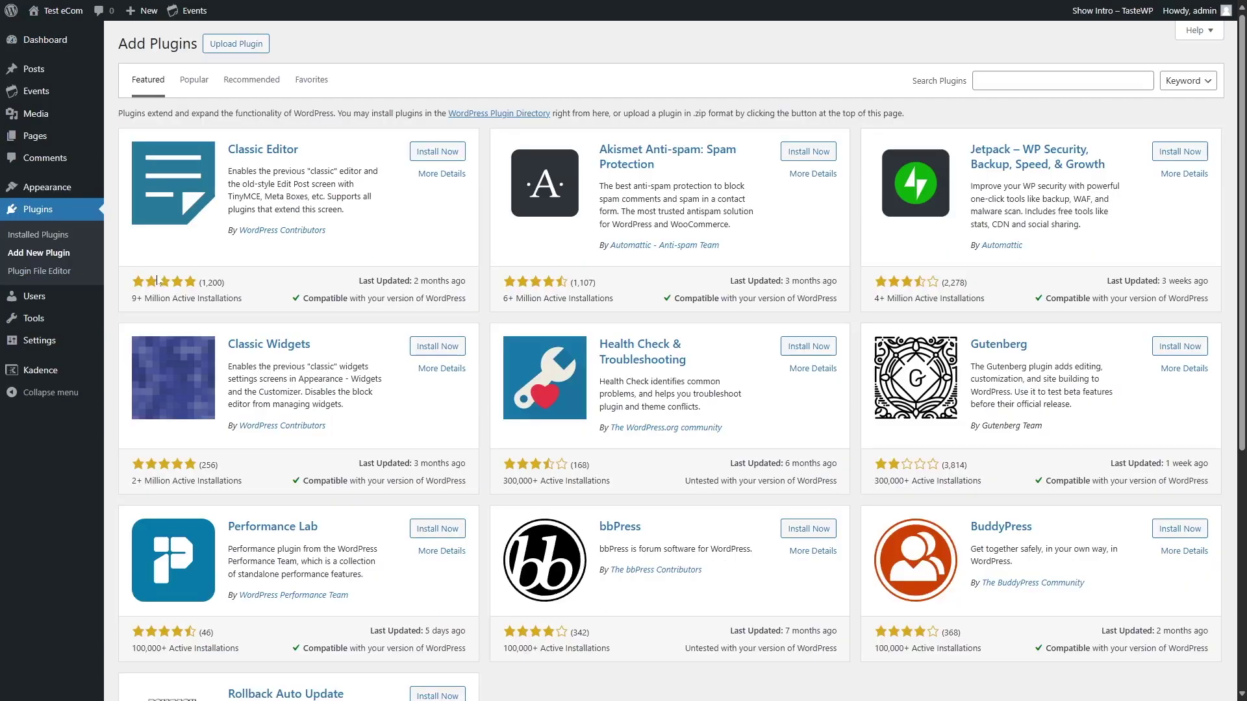
left_click(192, 84)
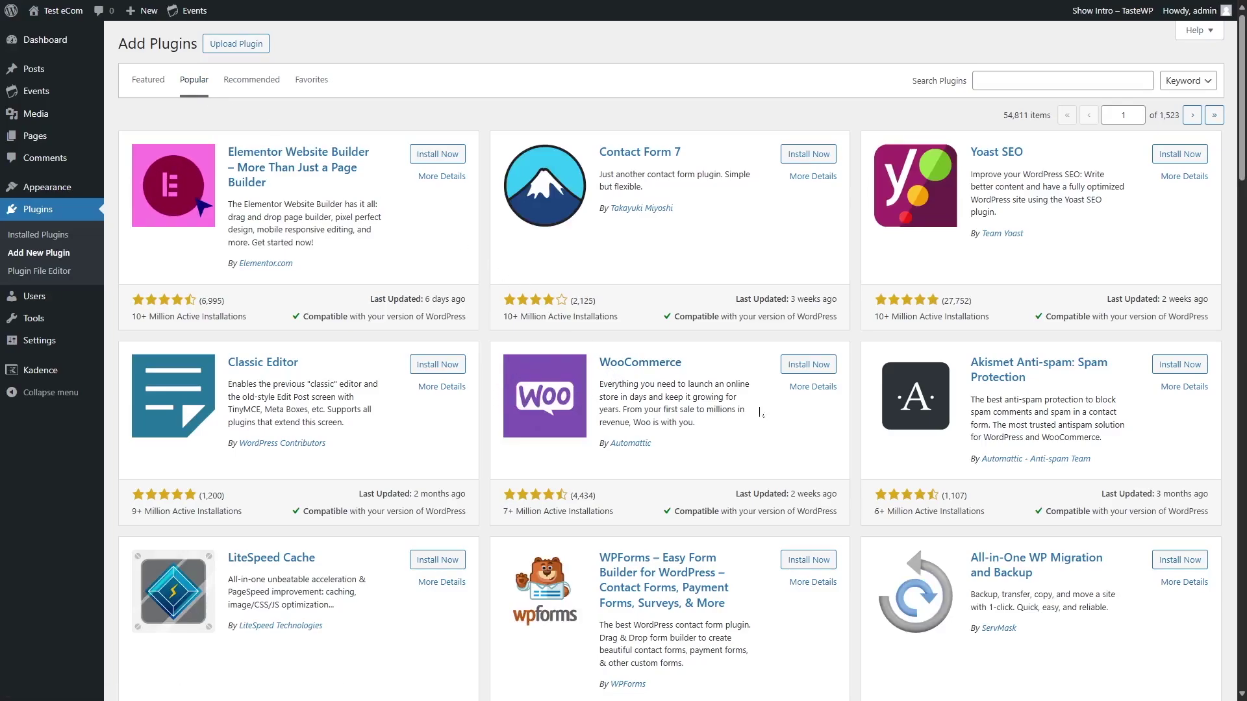
left_click(807, 364)
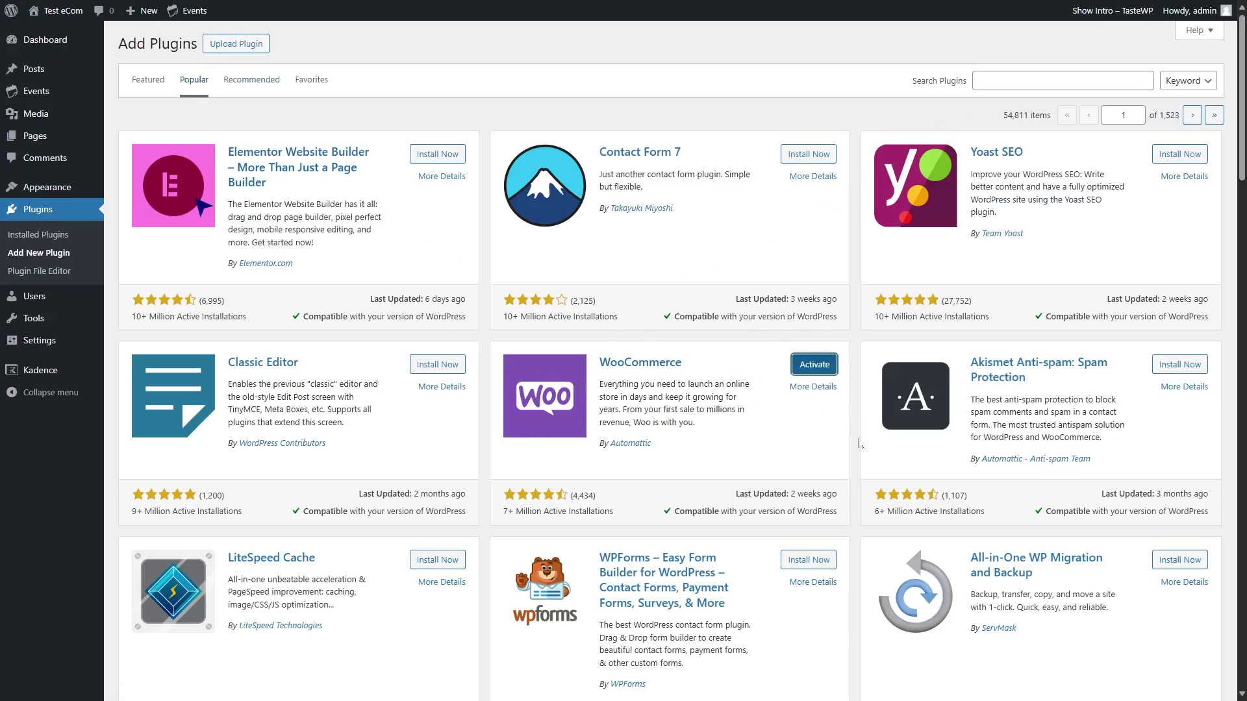
left_click(816, 370)
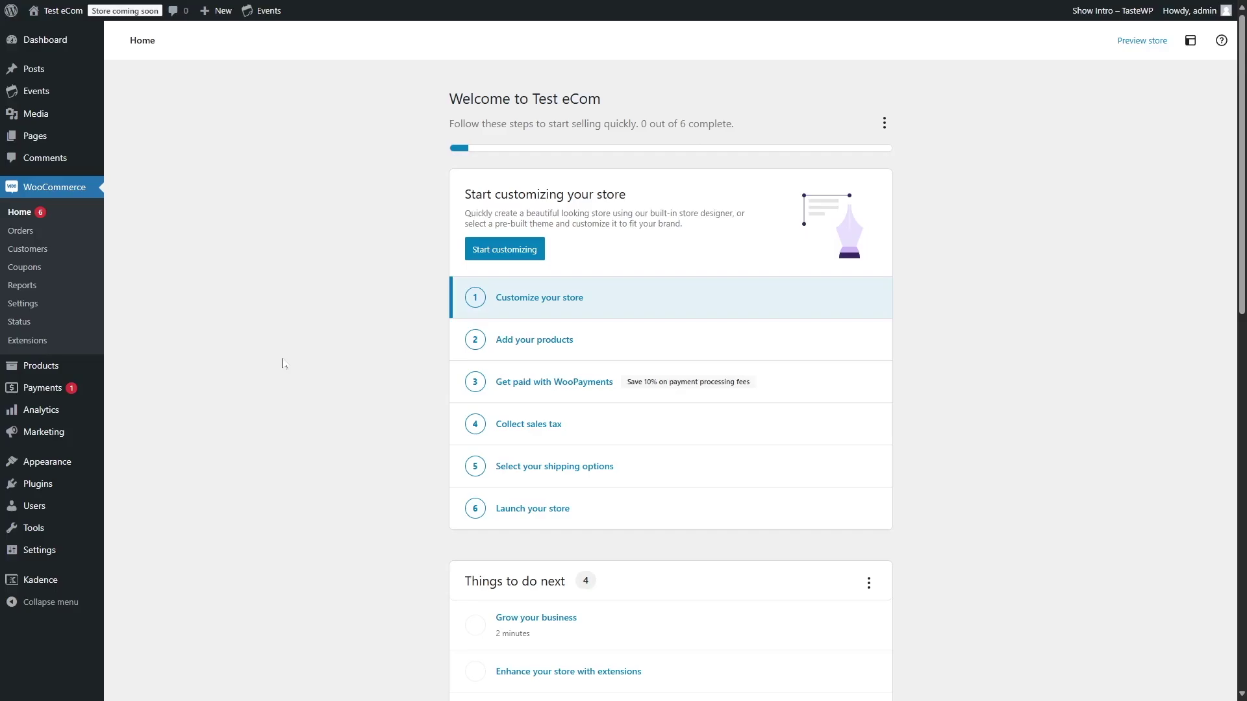
Start adding a physical product from the store setup checklist, and dismiss the product name guide and the timezone notice.
scroll(284, 362, "down", 7)
scroll(284, 362, "up", 7)
left_click(493, 255)
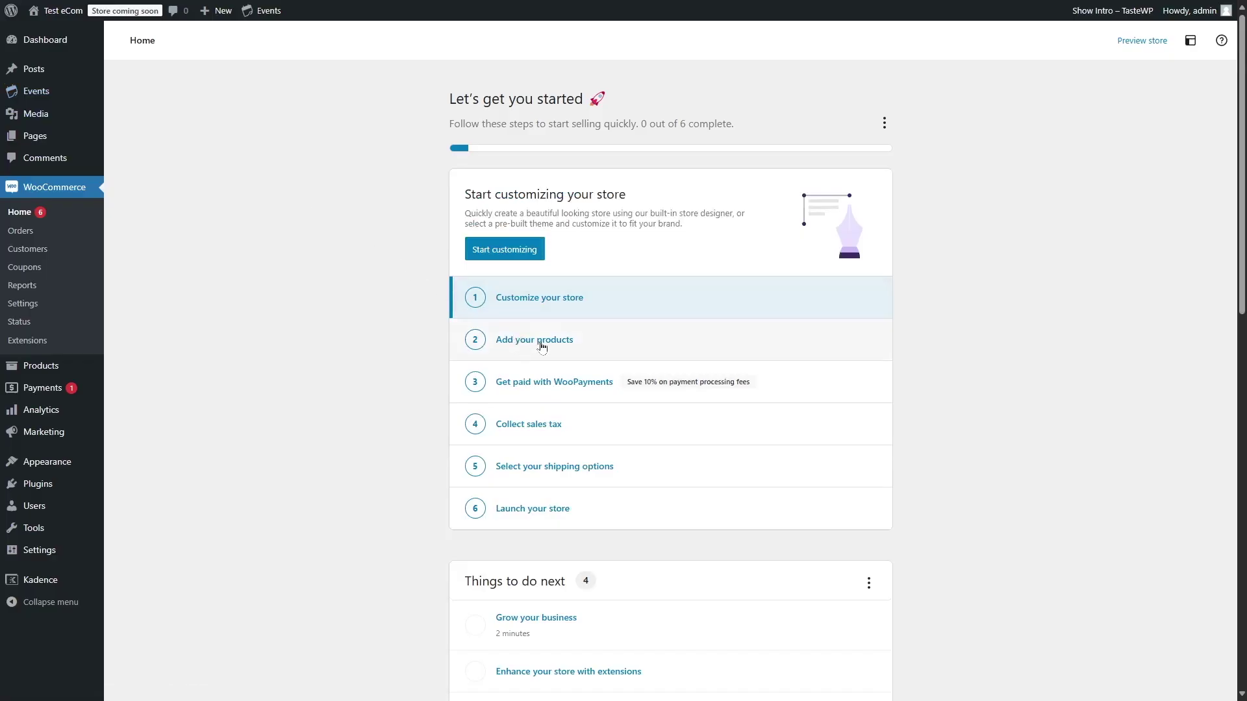
left_click(569, 344)
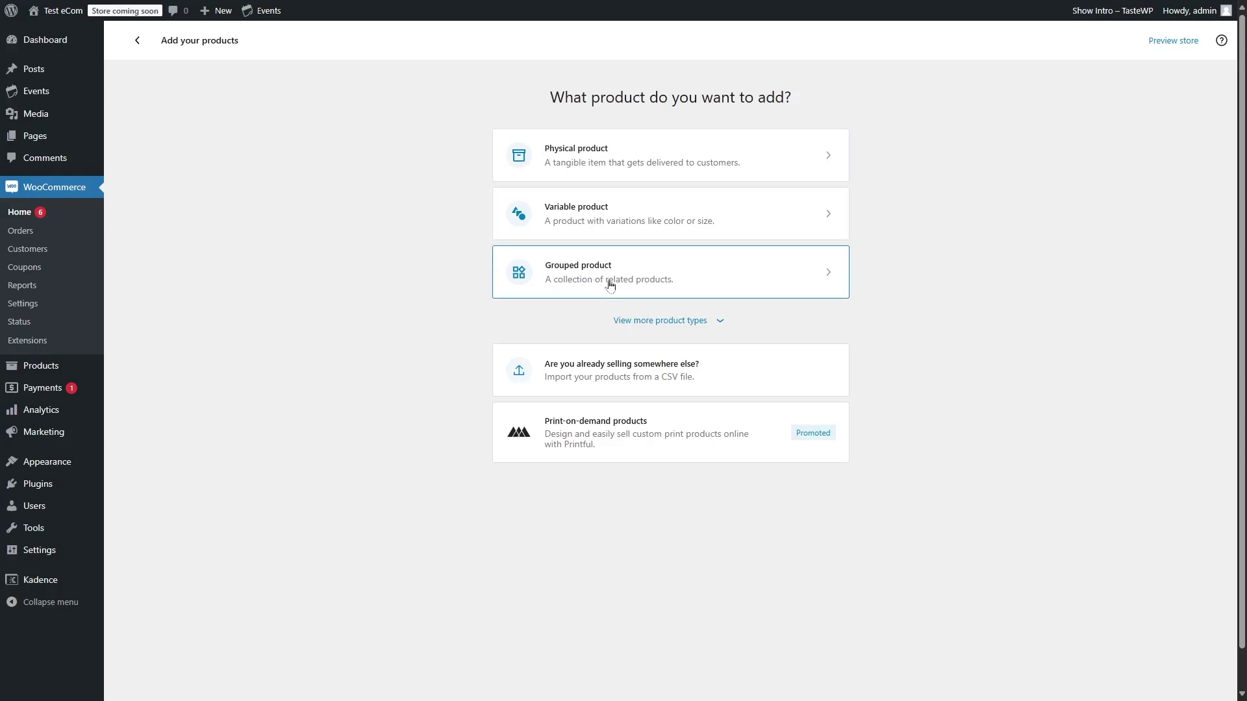
mouse_move(45, 366)
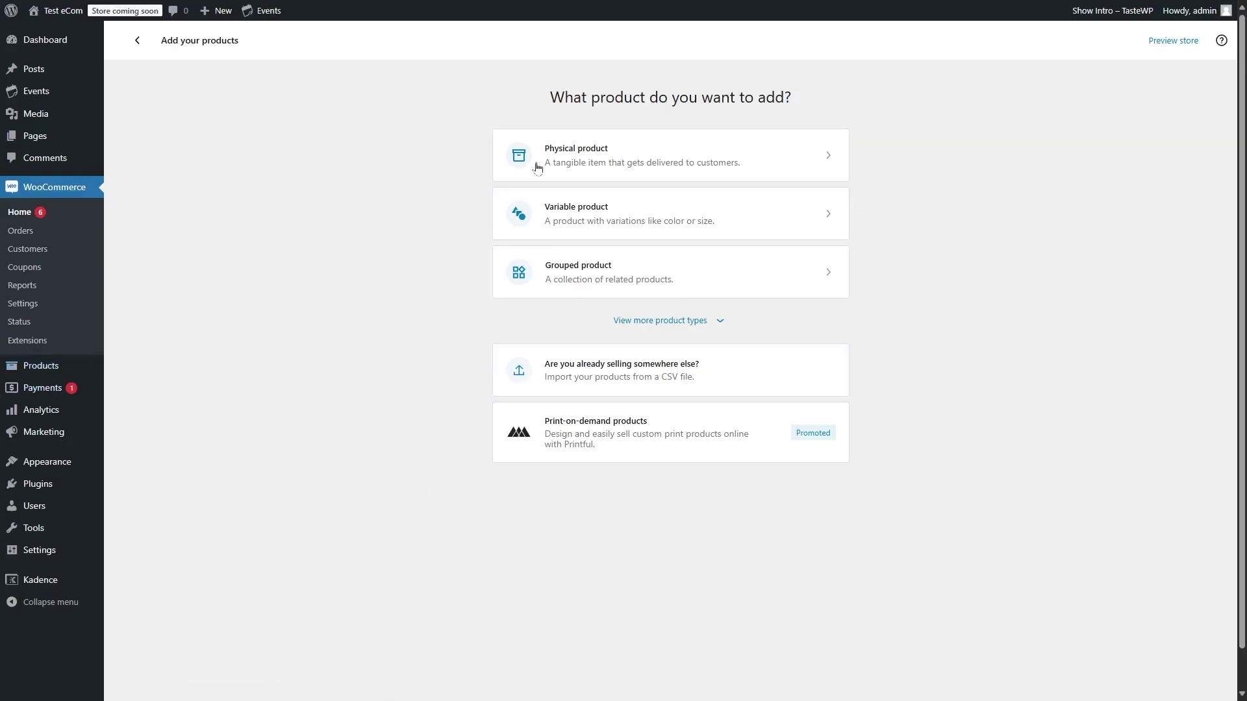
left_click(575, 162)
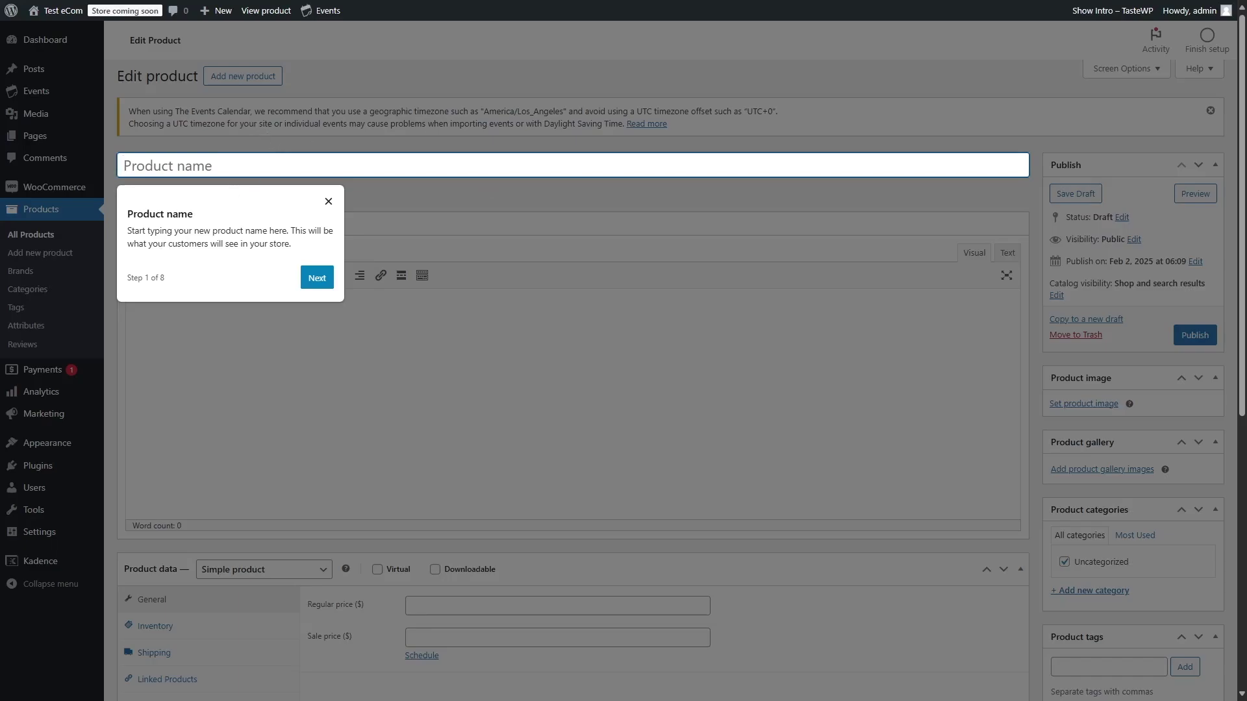
left_click(325, 206)
left_click(1210, 111)
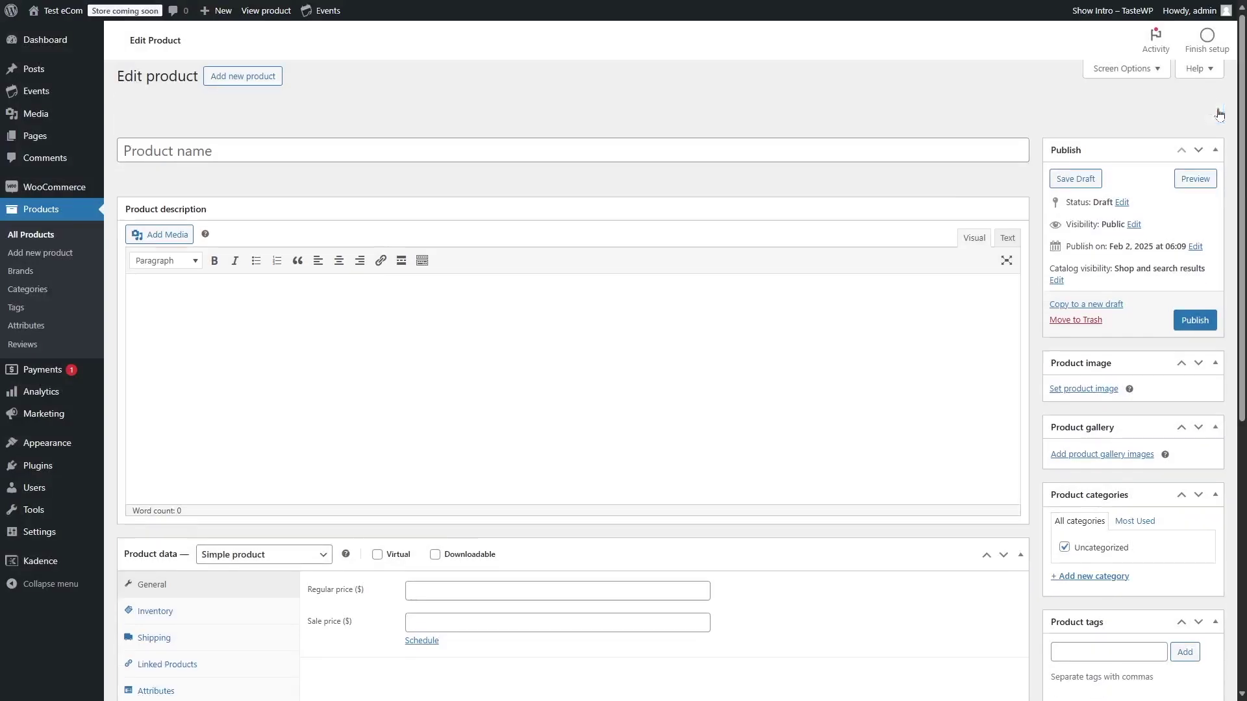
Name the product Compass and fill its description with Lorem ipsum placeholder paragraphs.
left_click(124, 107)
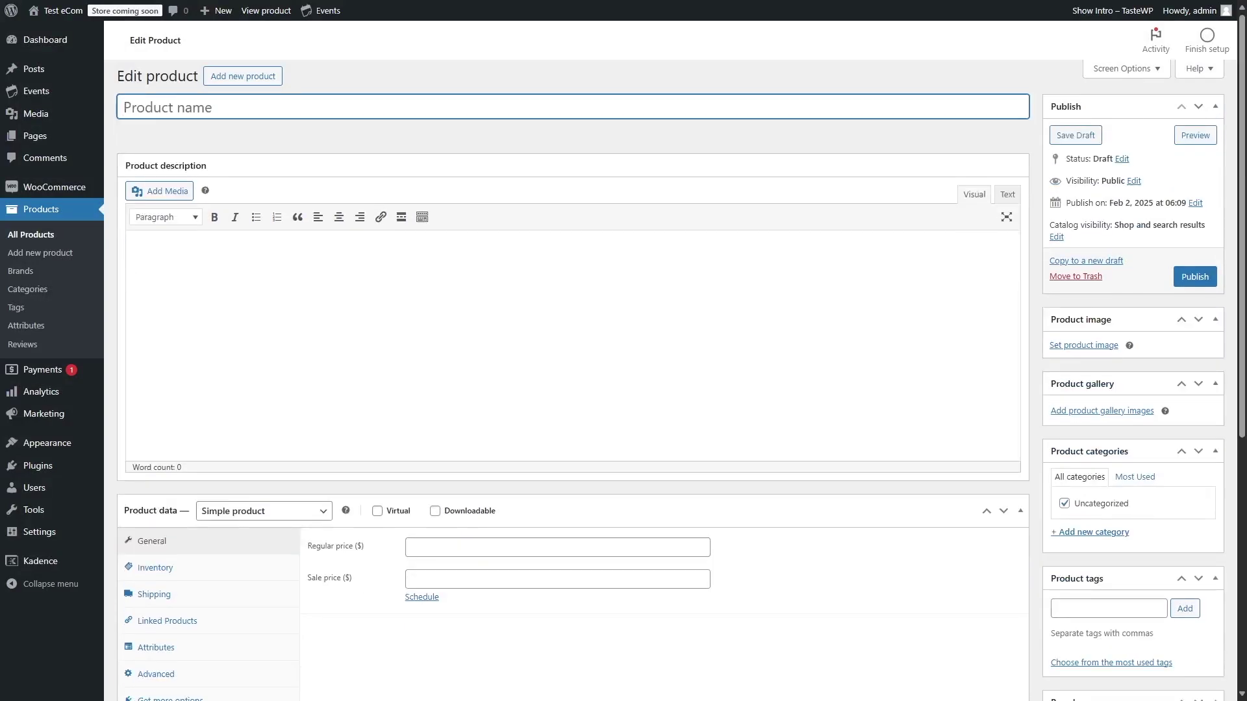
type("Compass")
key("Tab")
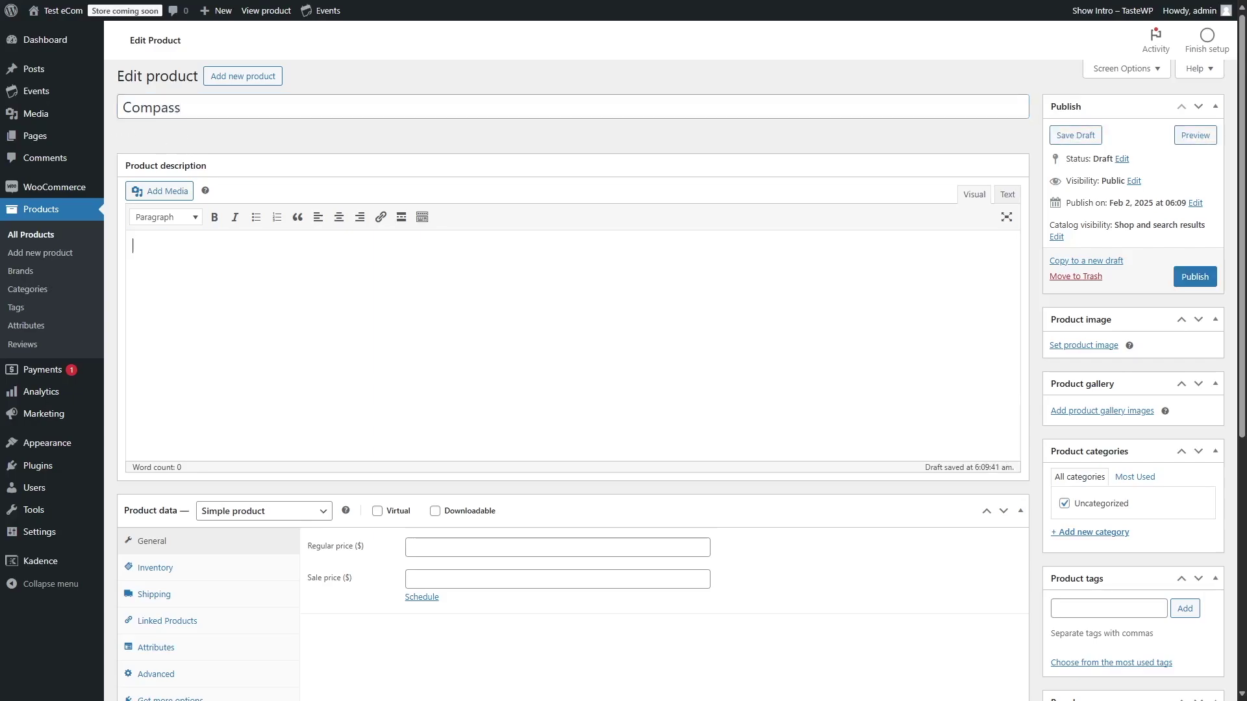
type("Lorem ipsum odor amet, consectetuer adipiscing elit. Primis dis nisl ipsum vestibulum libero, ultricies nulla integer? Torquent mollis tempus consectetur, per suspendisse leo. Aliquet sem pretium torquent elit erat laoreet. In sed class quisque amet nullam tortor, amet dui congue. Diam sagittis viverra per cursus; sodales id placerat non. Magnis torquent lectus pulvinar etiam elementum vivamus. Pretium cursus scelerisque congue facilisi et euismod volutpat.  Congue pretium leo lectus iaculis morbi; vel aliquam ligula. Ultrices ad erat per potenti justo. Per quam inceptos lectus turpis enim nostra magna natoque. Purus per natoque netus tincidunt himenaeos integer hendrerit. Gravida ultricies porttitor habitasse varius sem odio morbi praesent libero. Sollicitudin pulvinar ut montes potenti blandit euismod. Accumsan vitae id quam aptent; scelerisque parturient metus fames. Quam eleifend ante eros egestas felis ex. Orci himenaeos dis interdum nec dapibus semper.  Ligula eu tempor amet imperdiet fusce elit. Lorem varius vitae senectus urna bibendum. Tortor tincidunt mauris proin netus rhoncus. Tincidunt convallis imperdiet ultricies luctus porttitor eget. Sem varius ut mauris ligula venenatis nam donec. Aptent donec elementum arcu etiam consectetur massa phasellus maximus. Porta enim scelerisque nascetur dictum elit. Est diam mollis hac tortor etiam gravida.")
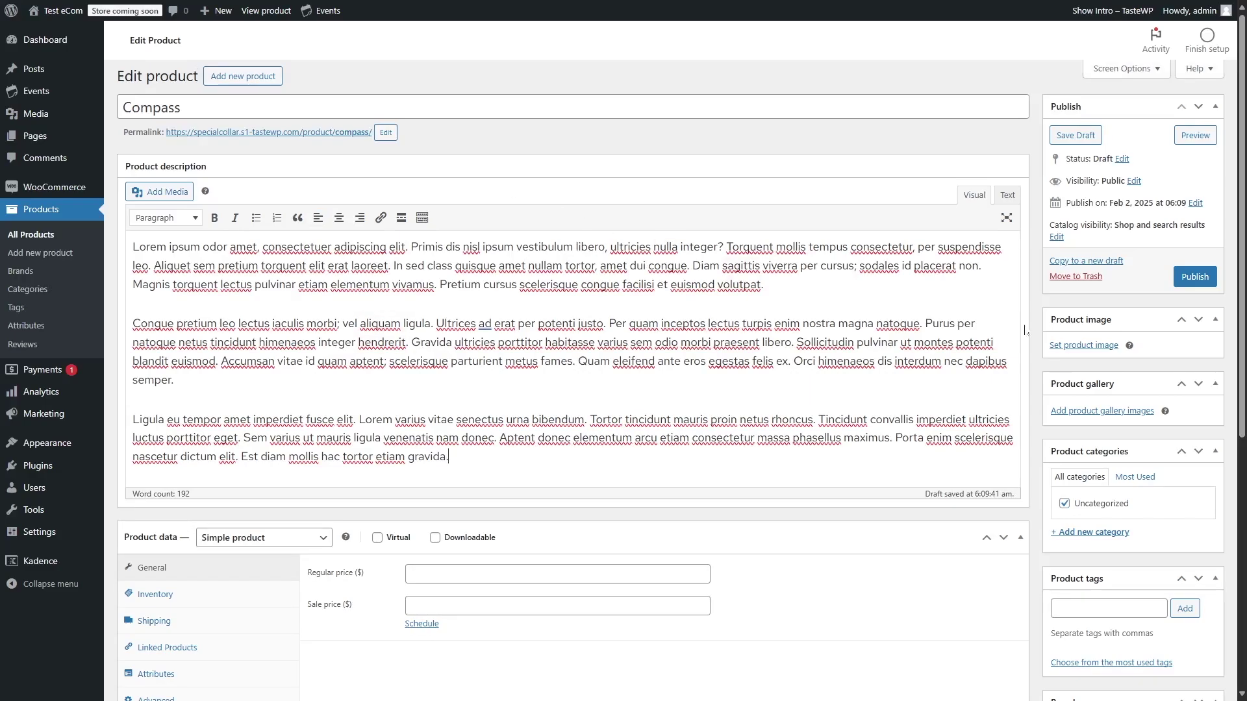
Set the media library photo of a hand holding a compass as the product image.
left_click(1083, 344)
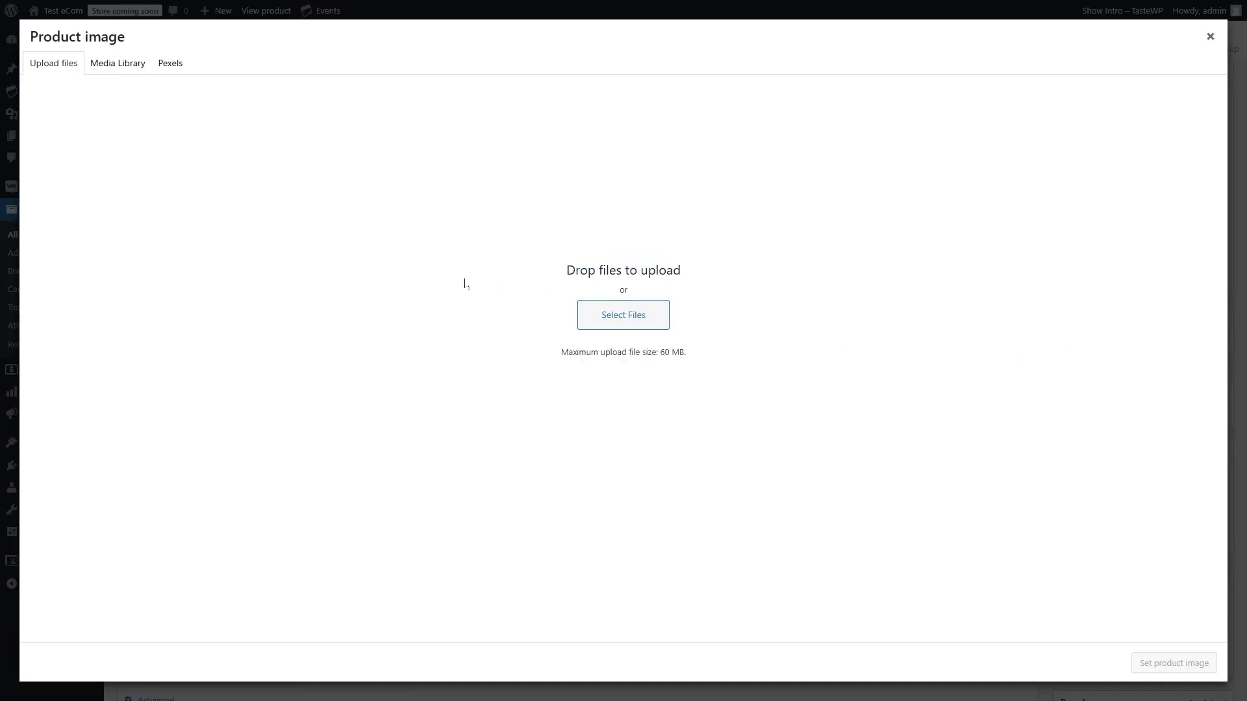
left_click(126, 65)
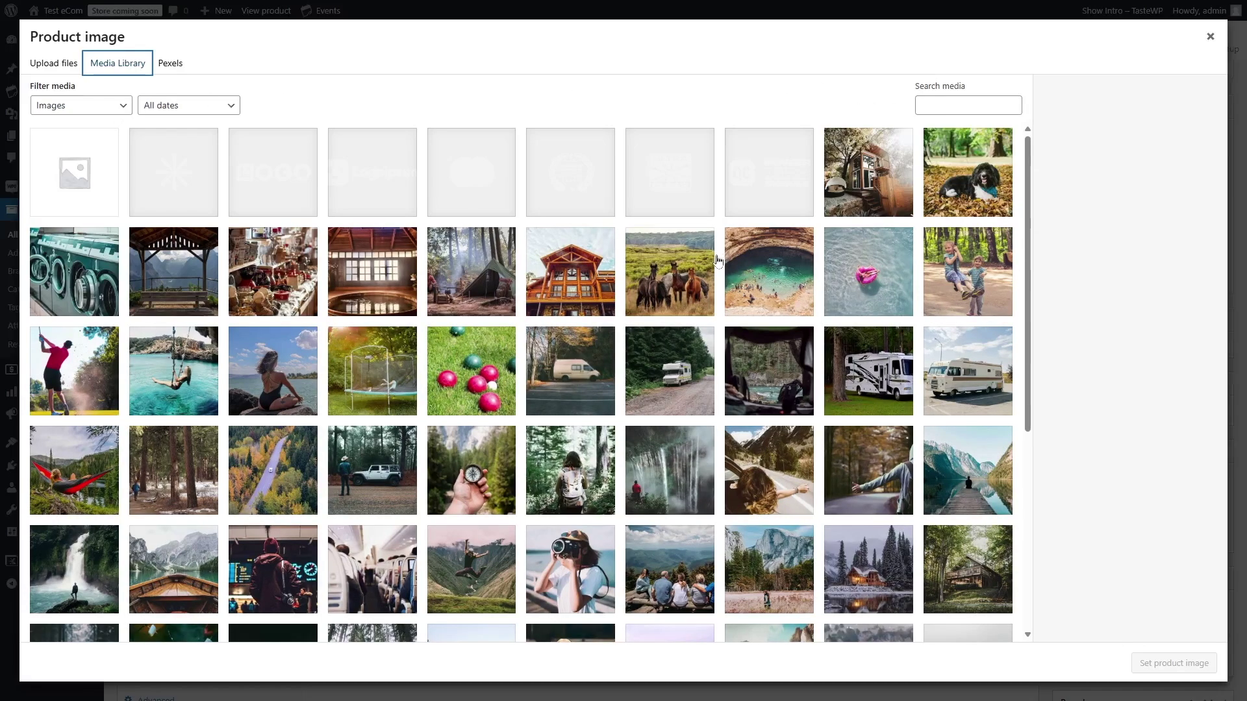
left_click(475, 471)
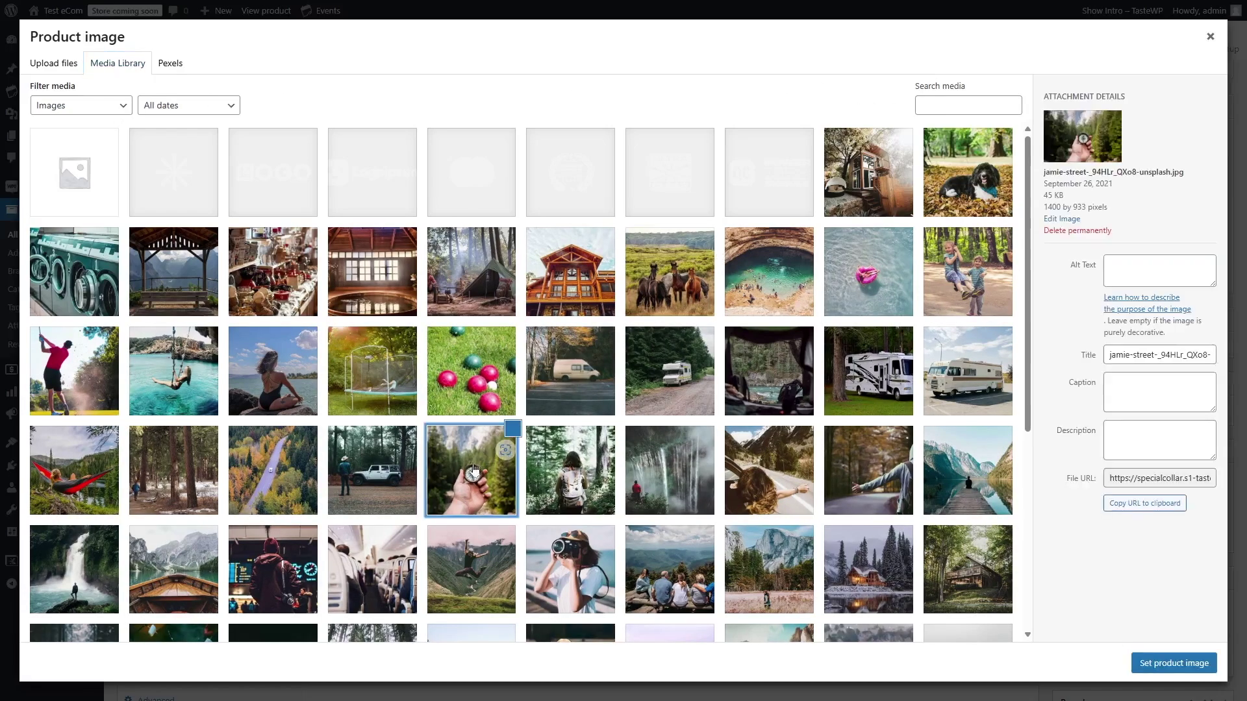
left_click(1174, 667)
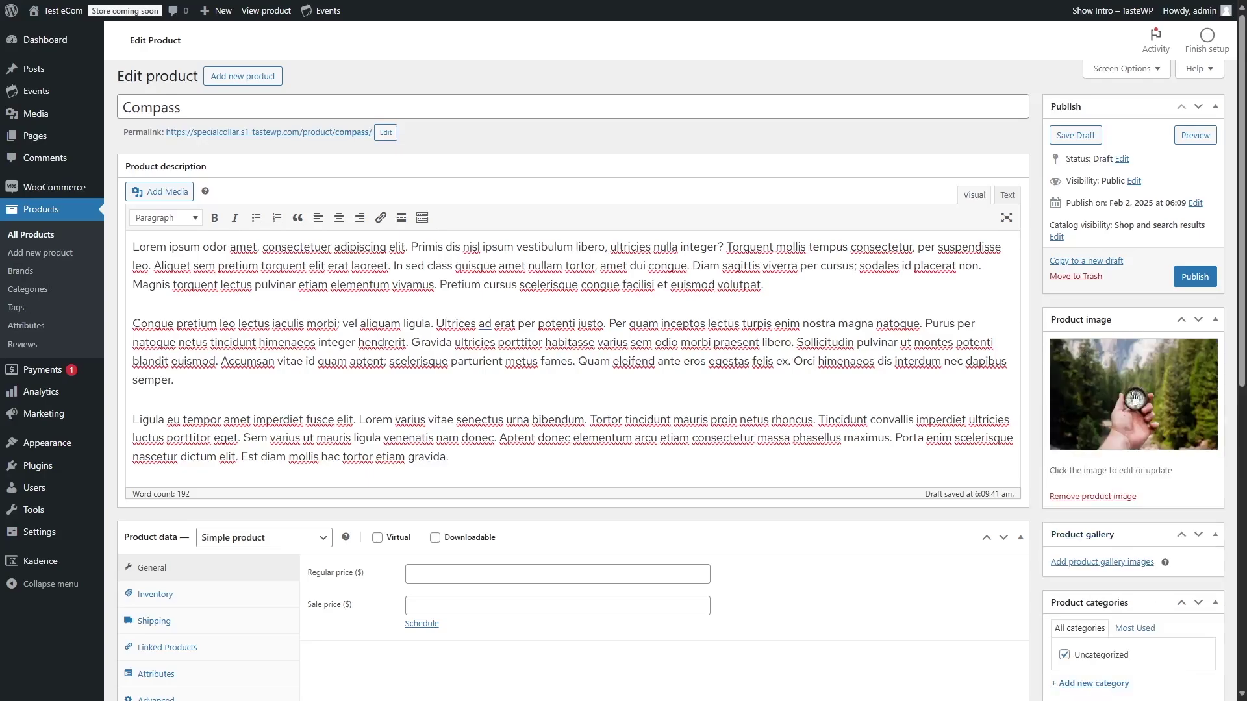
Add a new product category Camping Equipment and remove the product from Uncategorized.
scroll(948, 381, "down", 2)
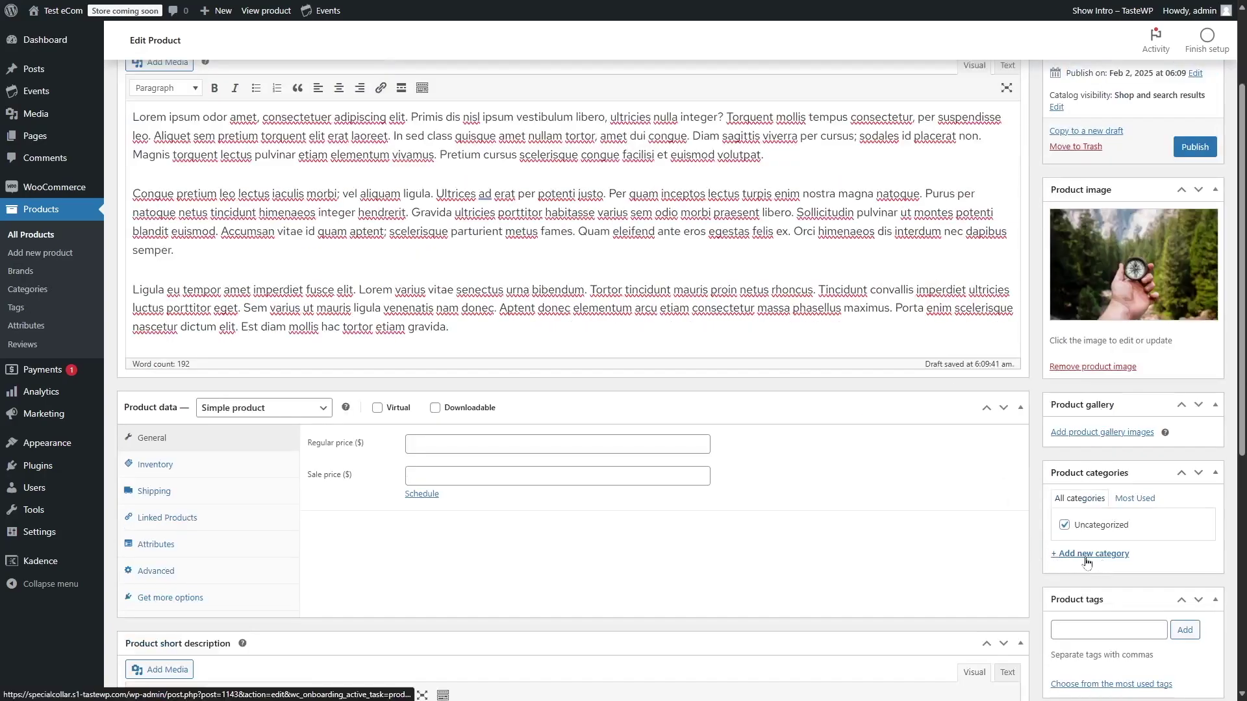
left_click(1093, 554)
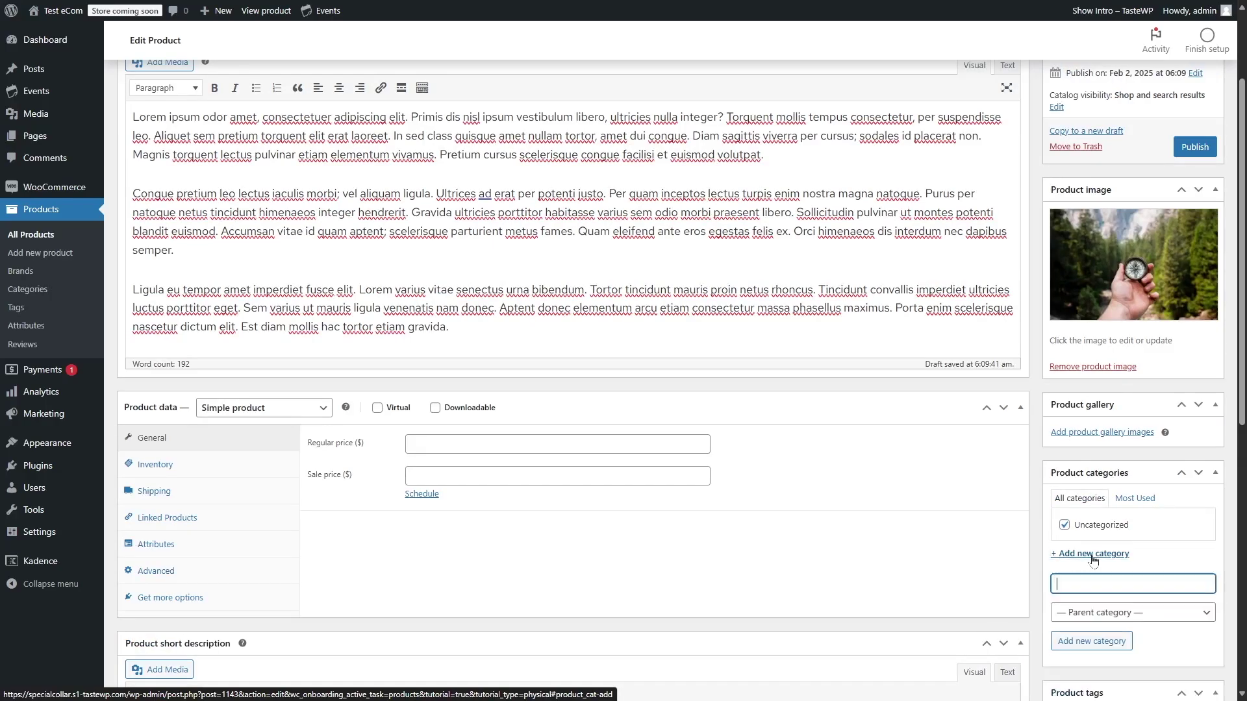
type("Camping Equipment")
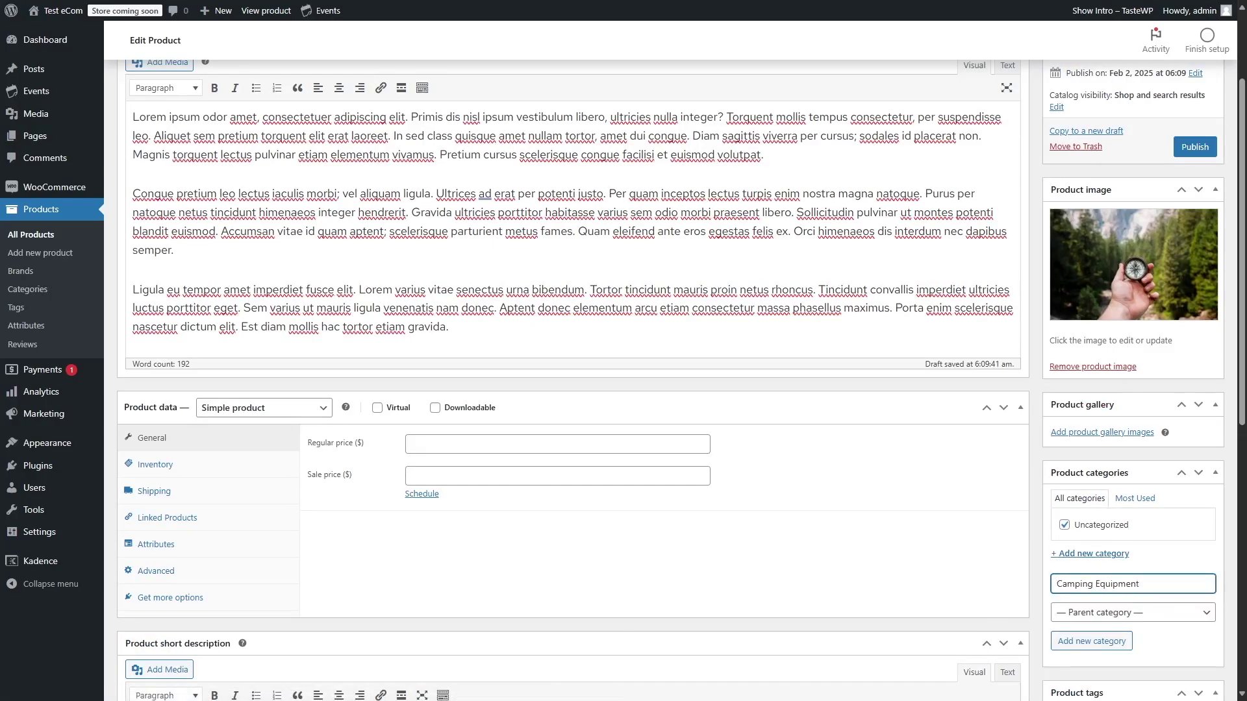
left_click(1081, 644)
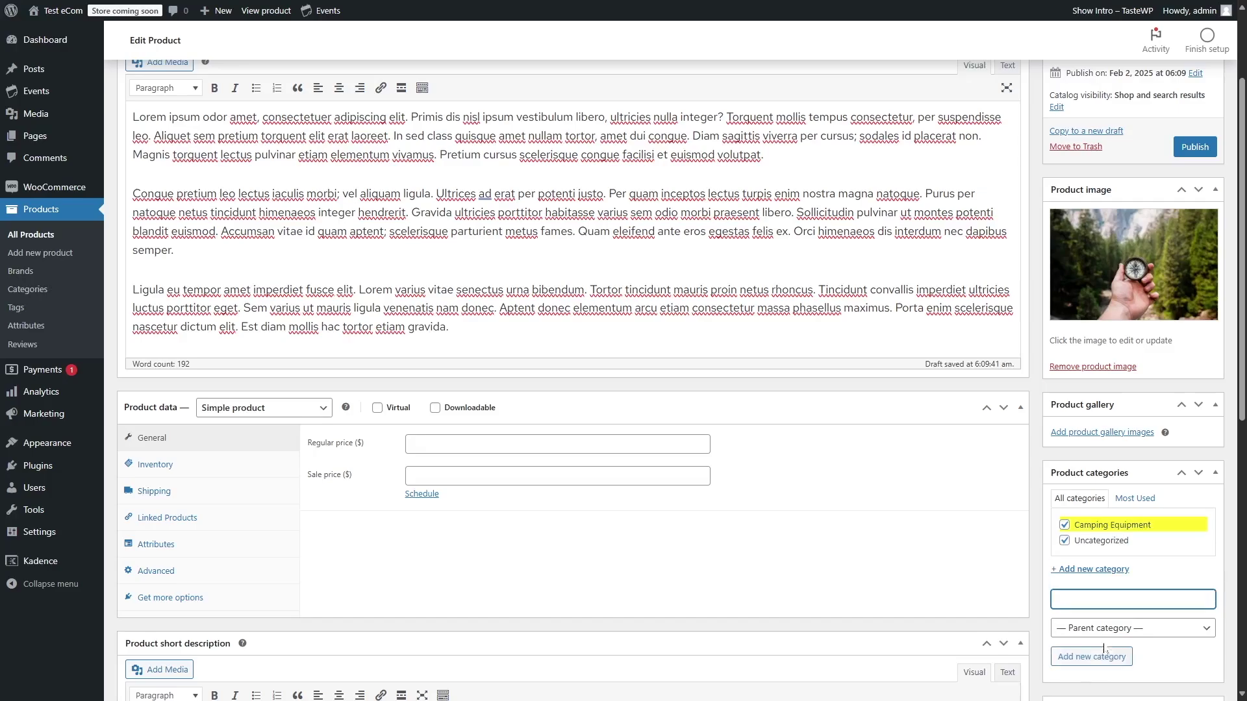
left_click(1065, 542)
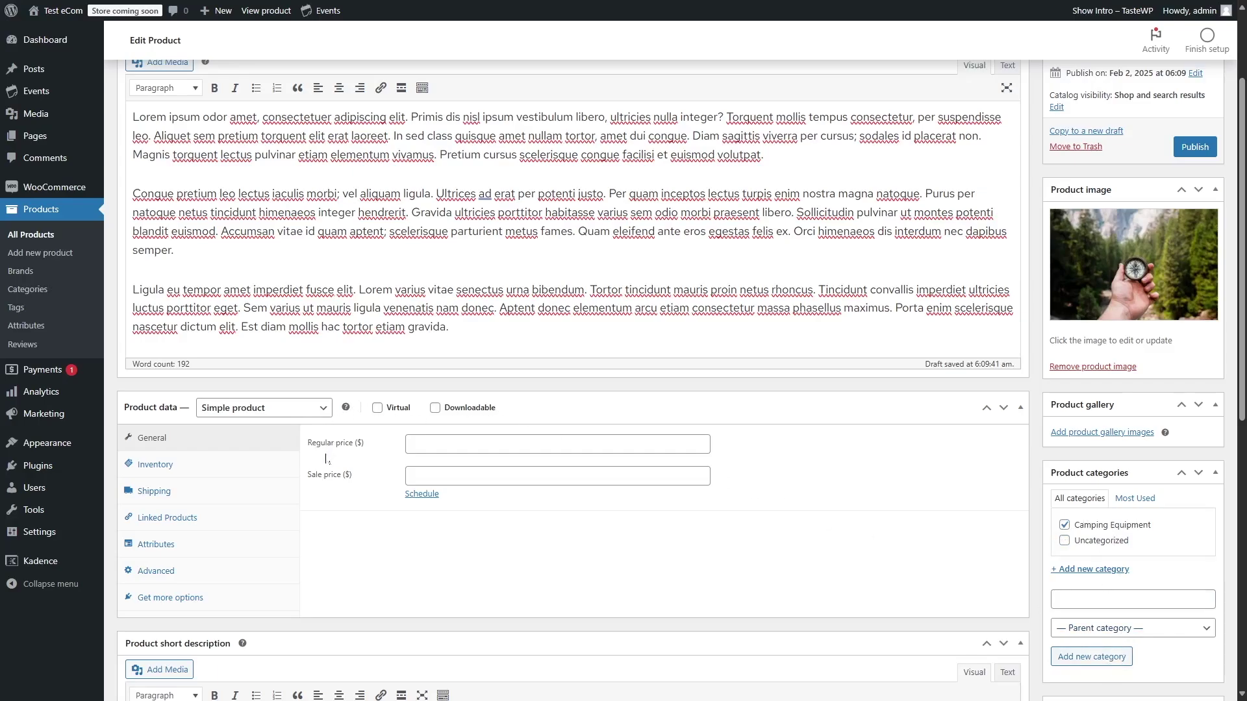
Set the Compass product's regular price to $30.
left_click(416, 444)
type("30")
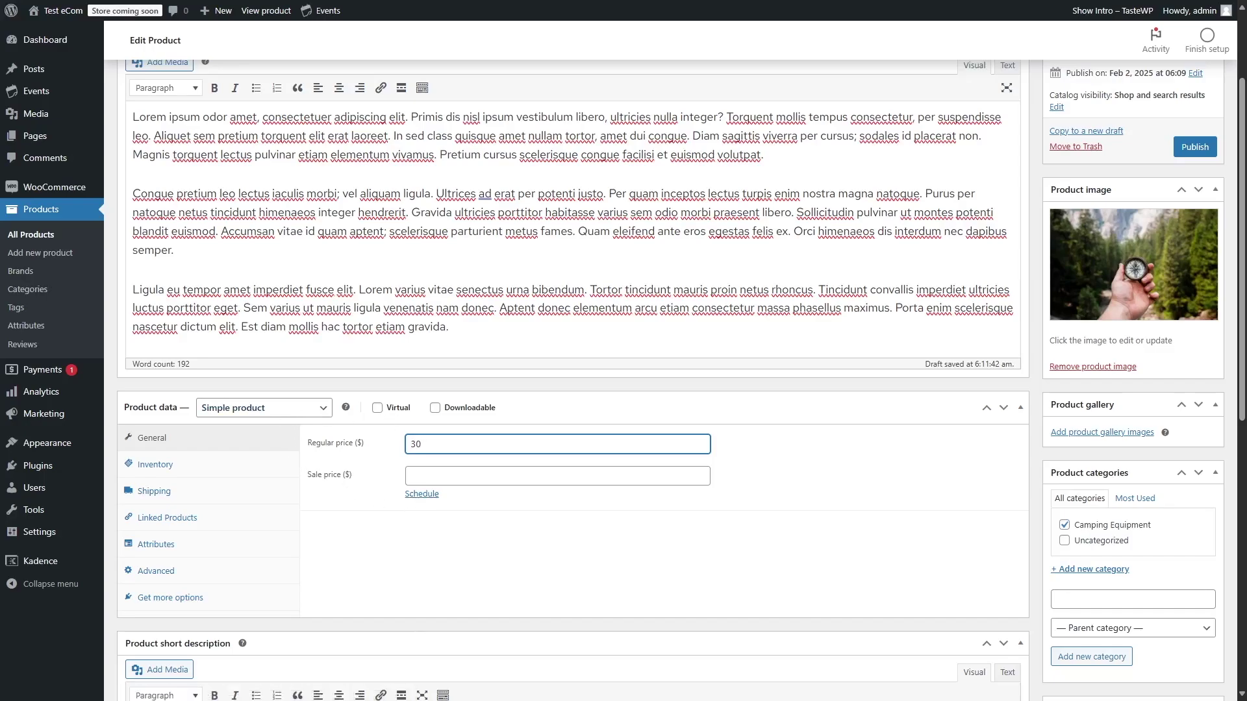
Review the available product types and the product's inventory, stock tracking, shipping and linked products settings.
left_click(320, 412)
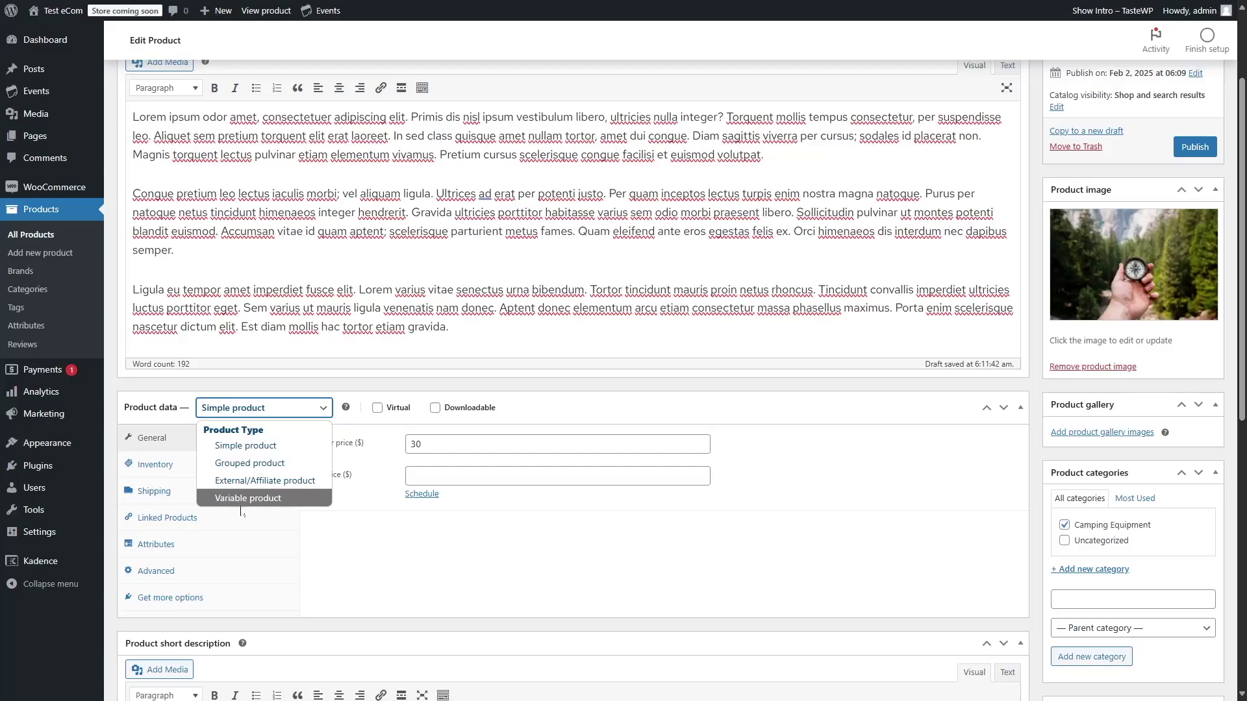
left_click(429, 571)
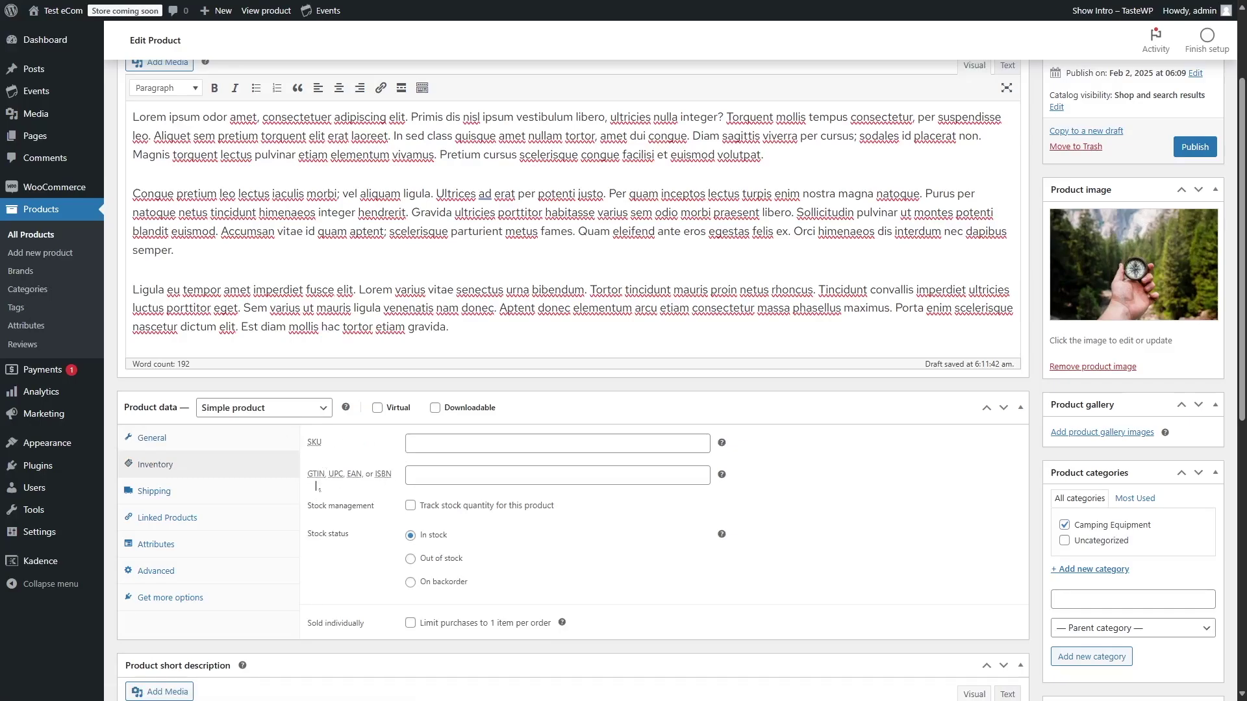
left_click(410, 506)
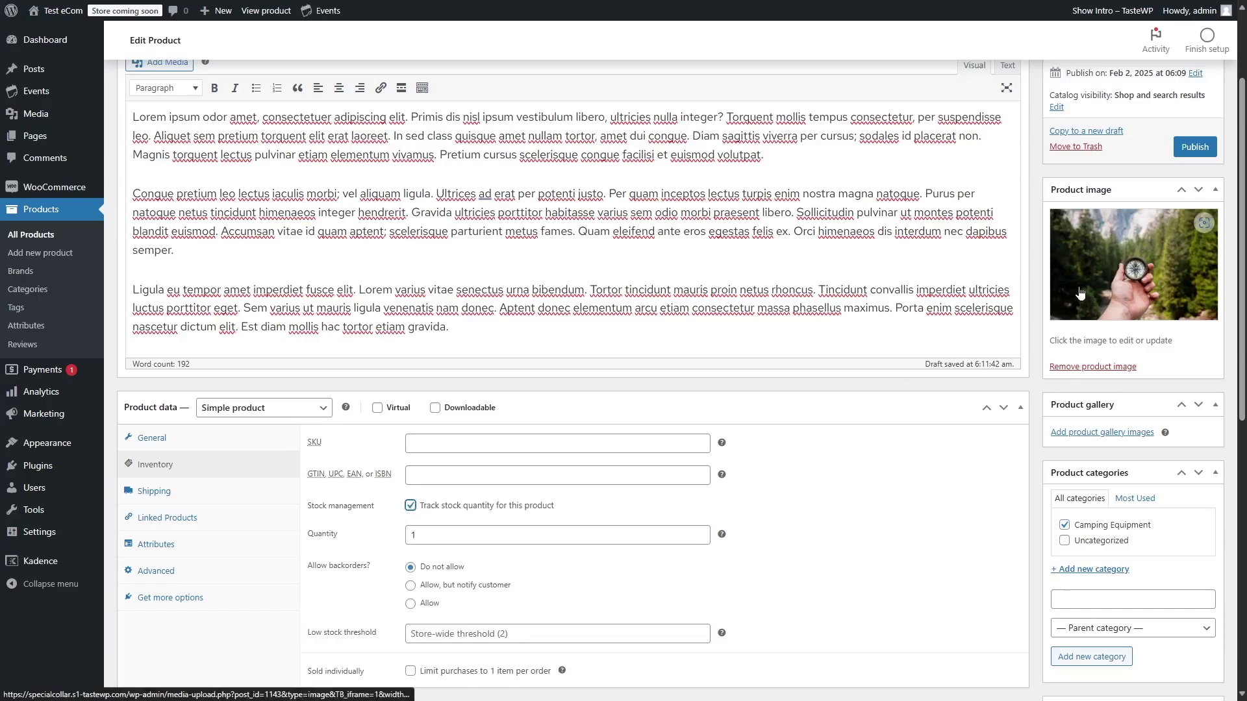
left_click(409, 507)
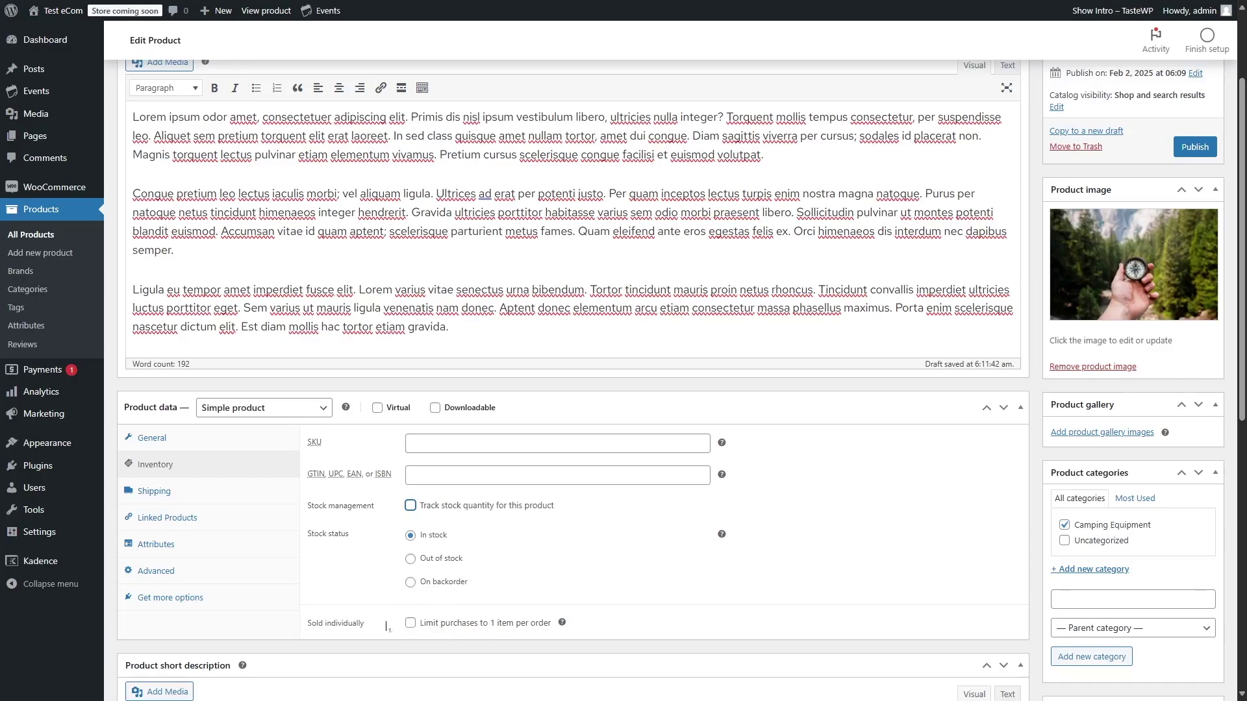
left_click(263, 493)
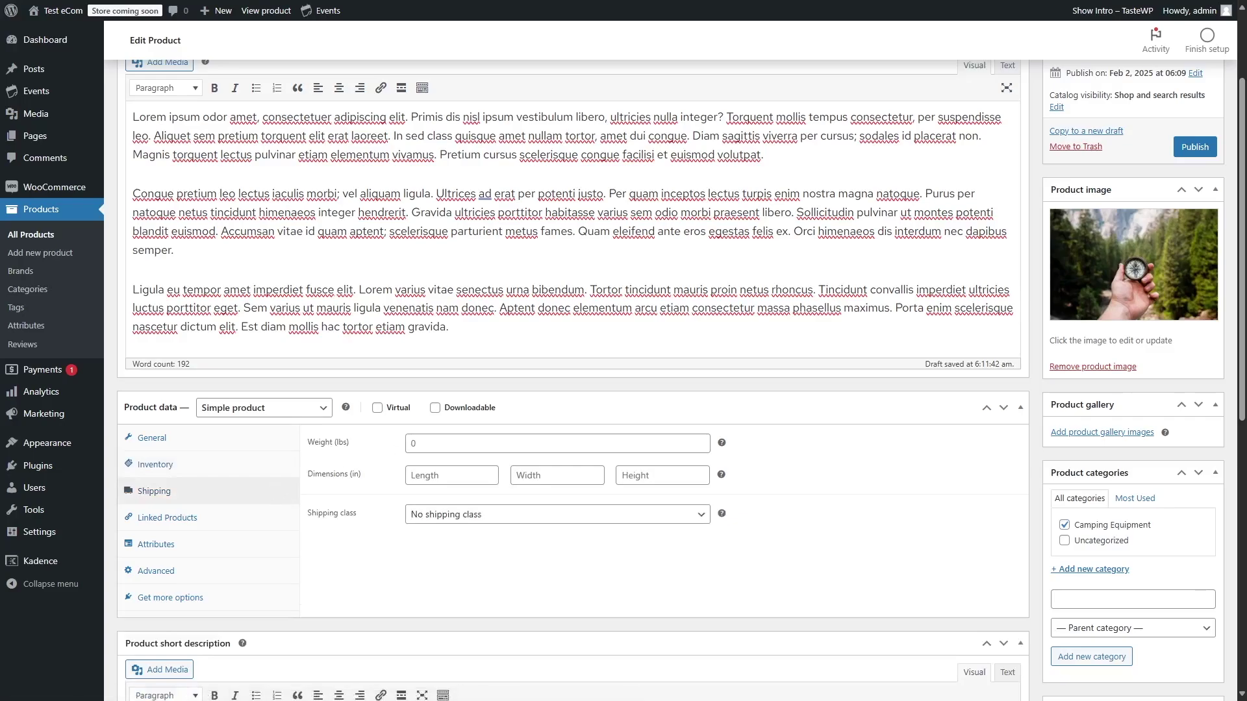
left_click(255, 525)
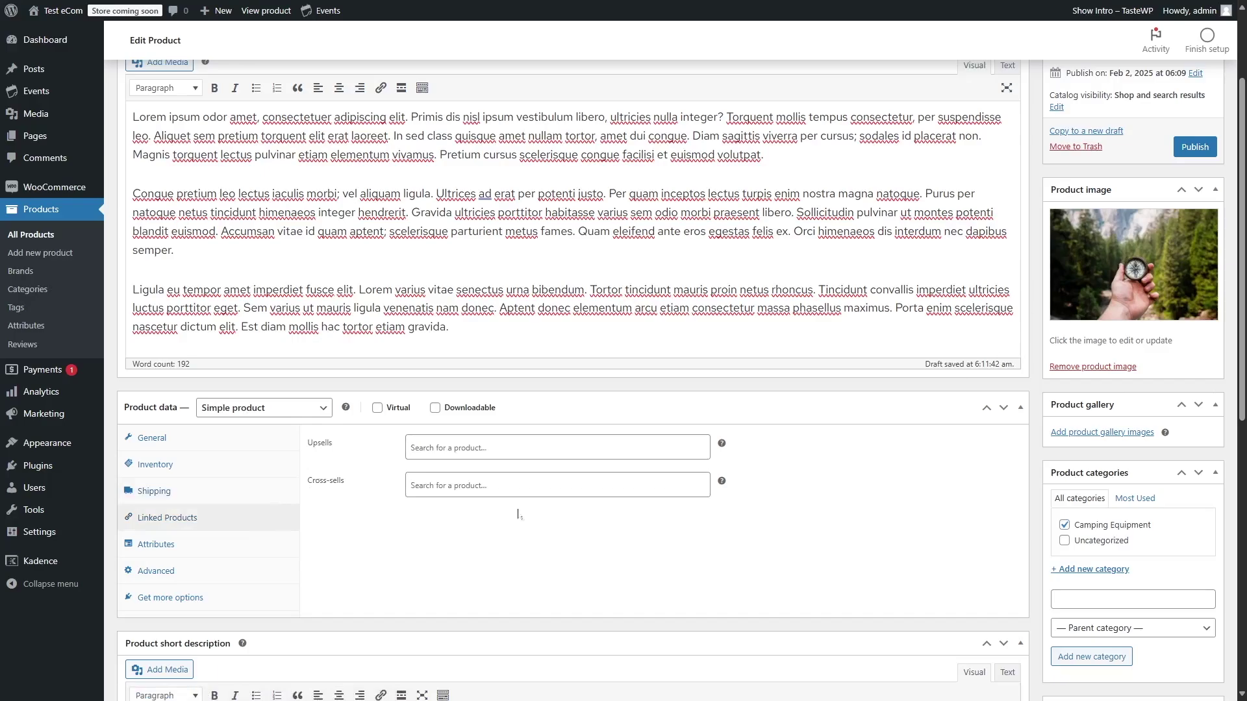
Paste placeholder Lorem ipsum paragraphs into the Compass product's short description.
left_click(195, 542)
left_click(190, 523)
scroll(571, 351, "down", 4)
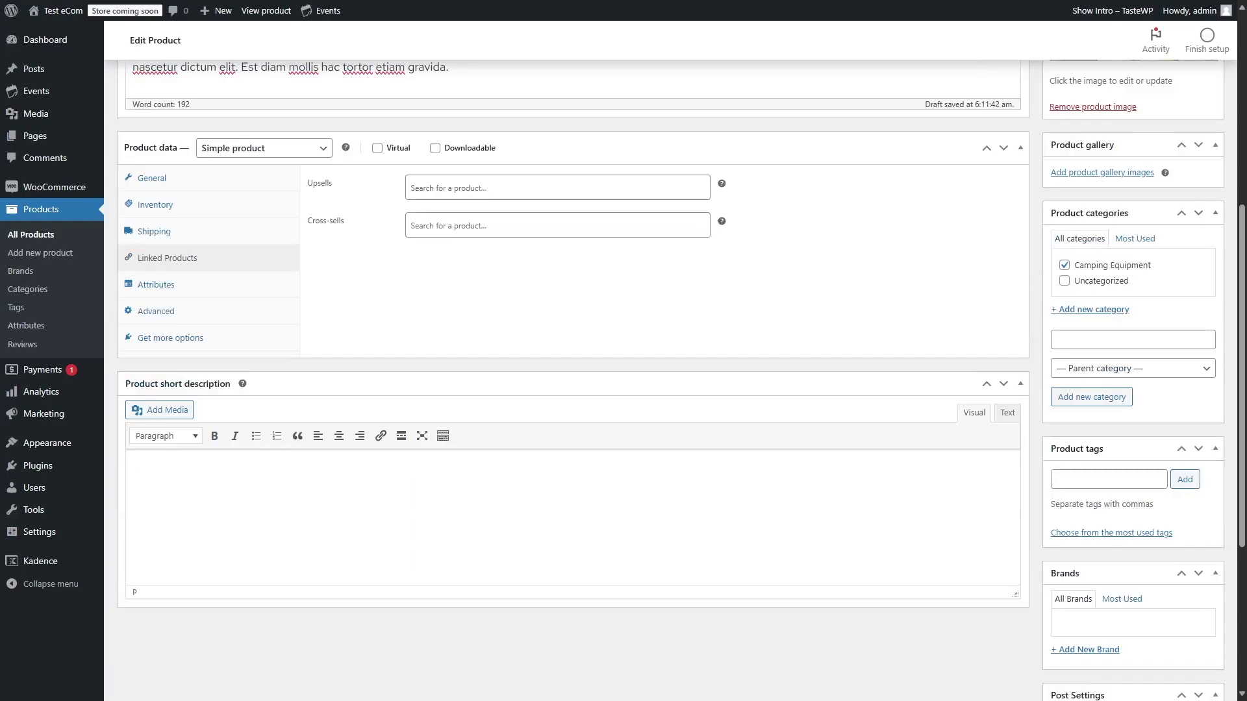
key("ctrl+v")
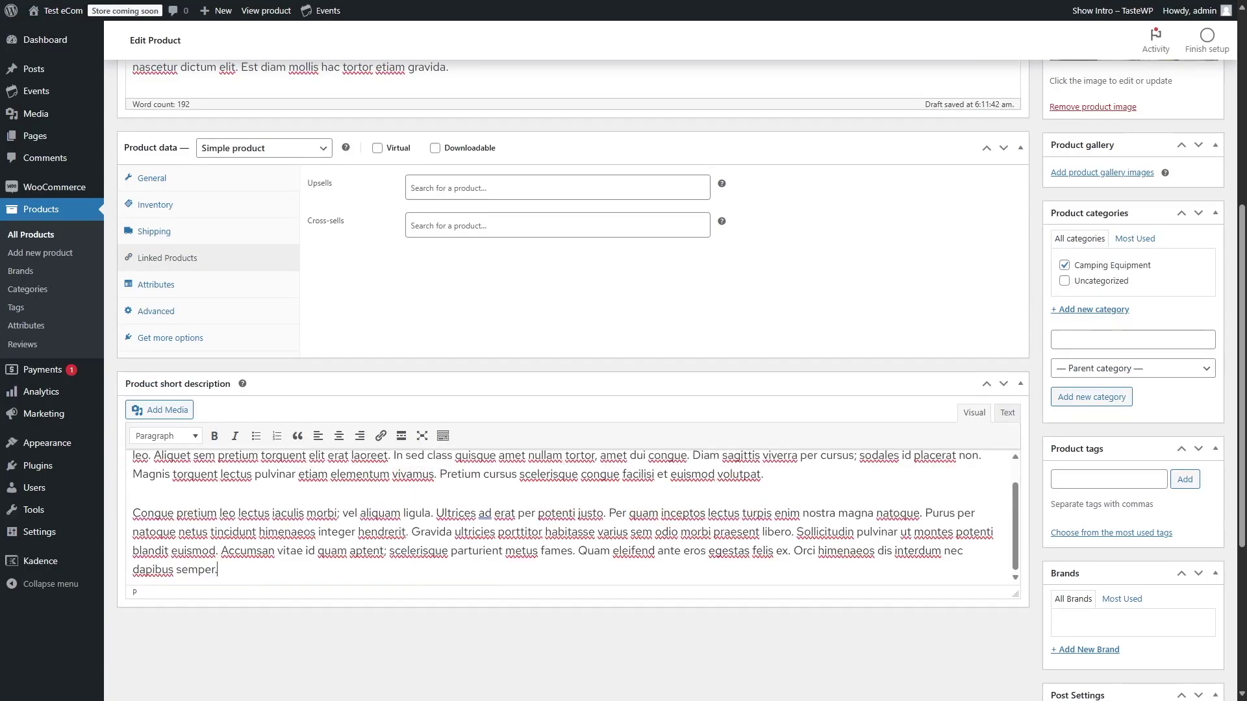
Publish the Compass product.
scroll(571, 351, "down", 1)
scroll(660, 542, "down", 3)
scroll(661, 542, "up", 10)
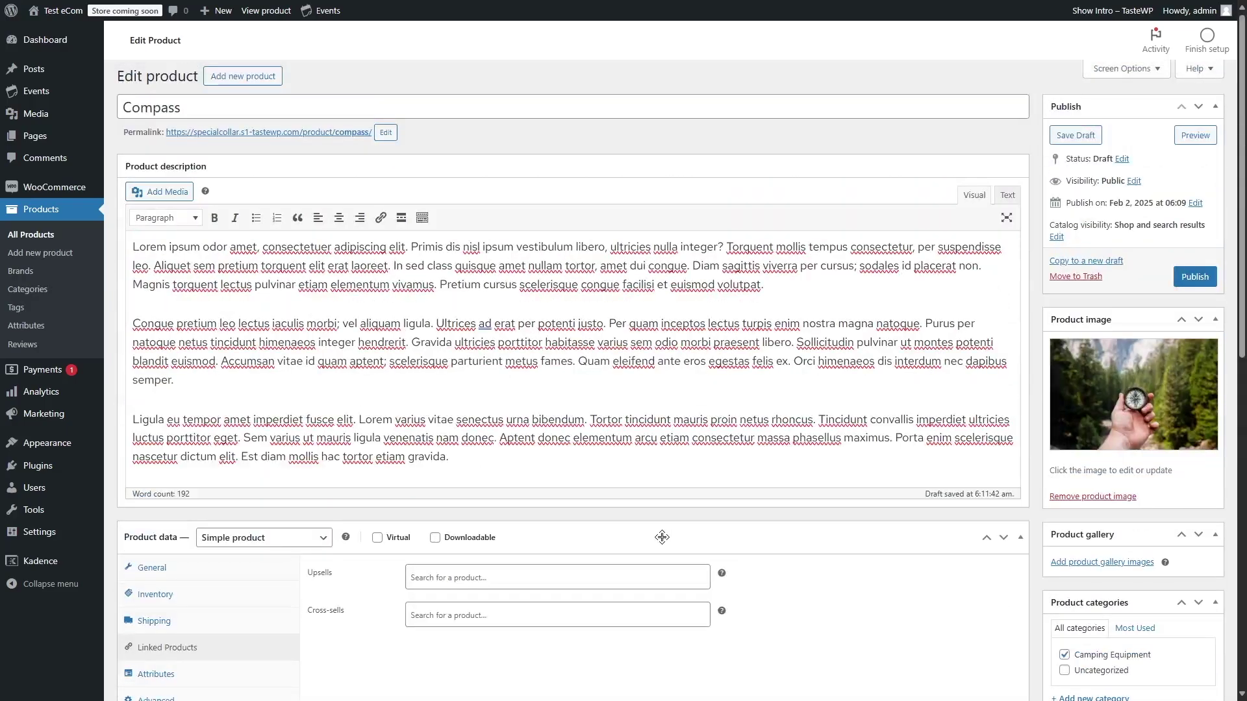
left_click(1196, 277)
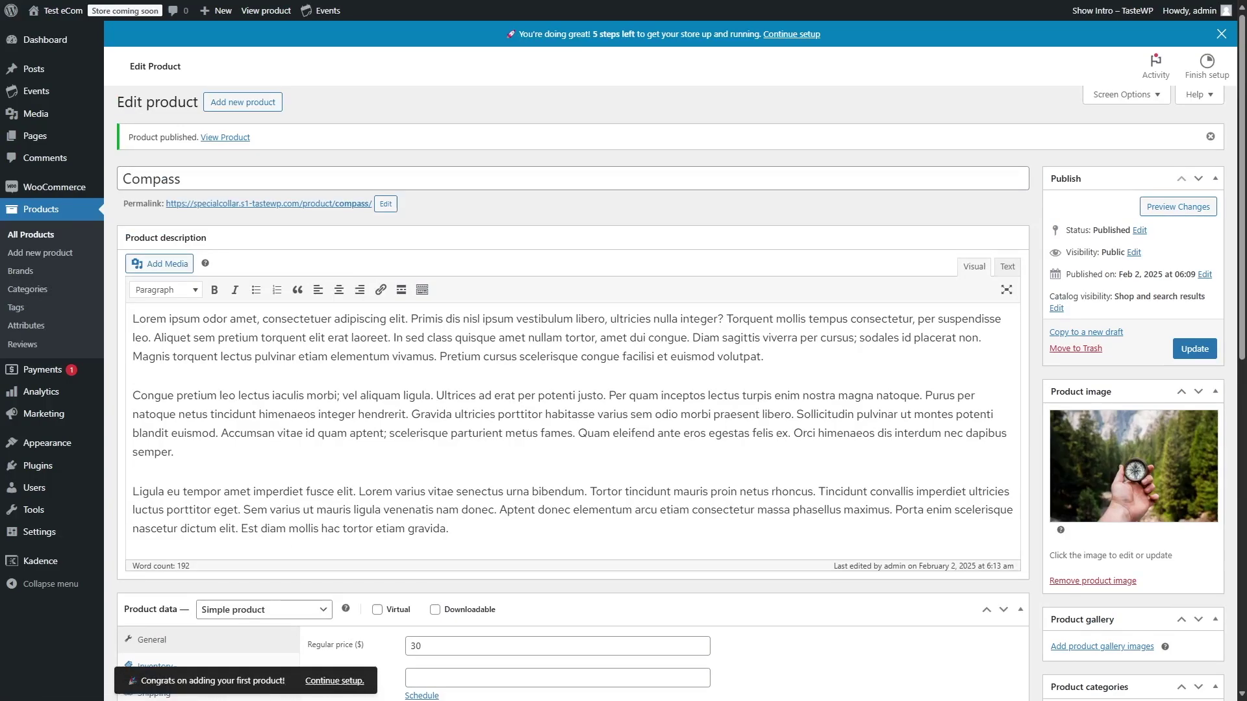
Open the Get paid with WooPayments setup task and review its installation offer and the additional payment options.
mouse_move(77, 192)
left_click(76, 193)
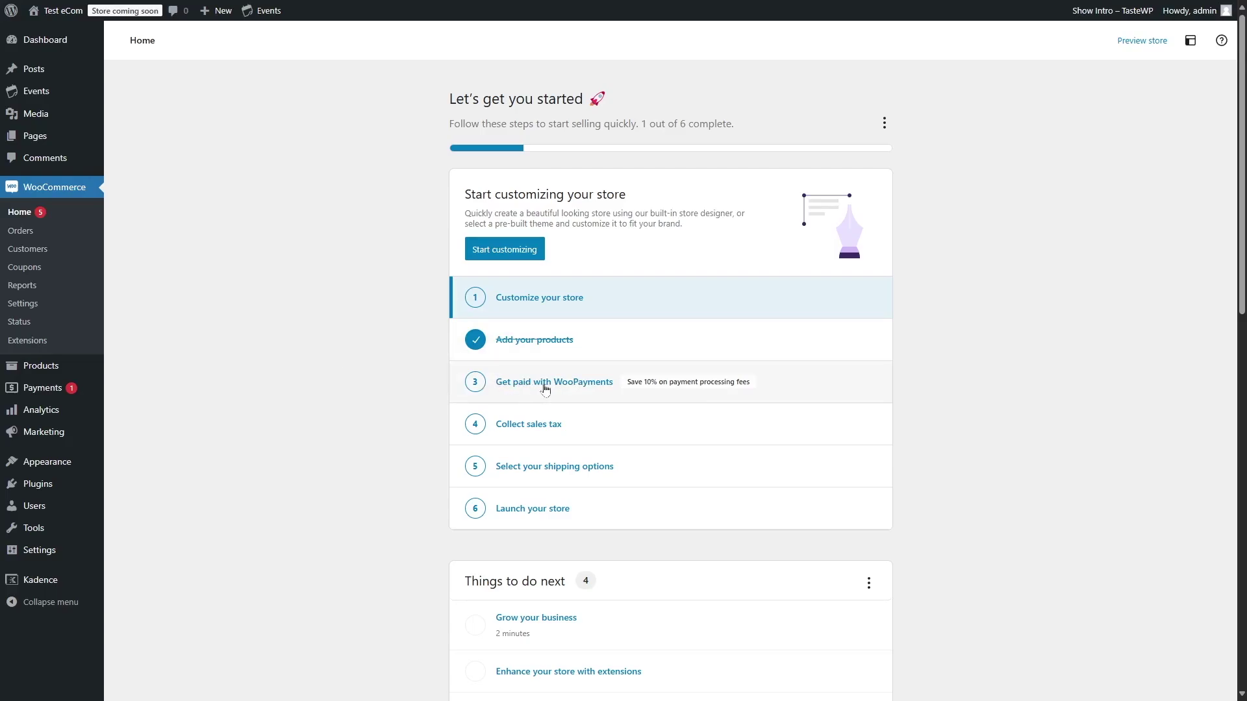
left_click(509, 390)
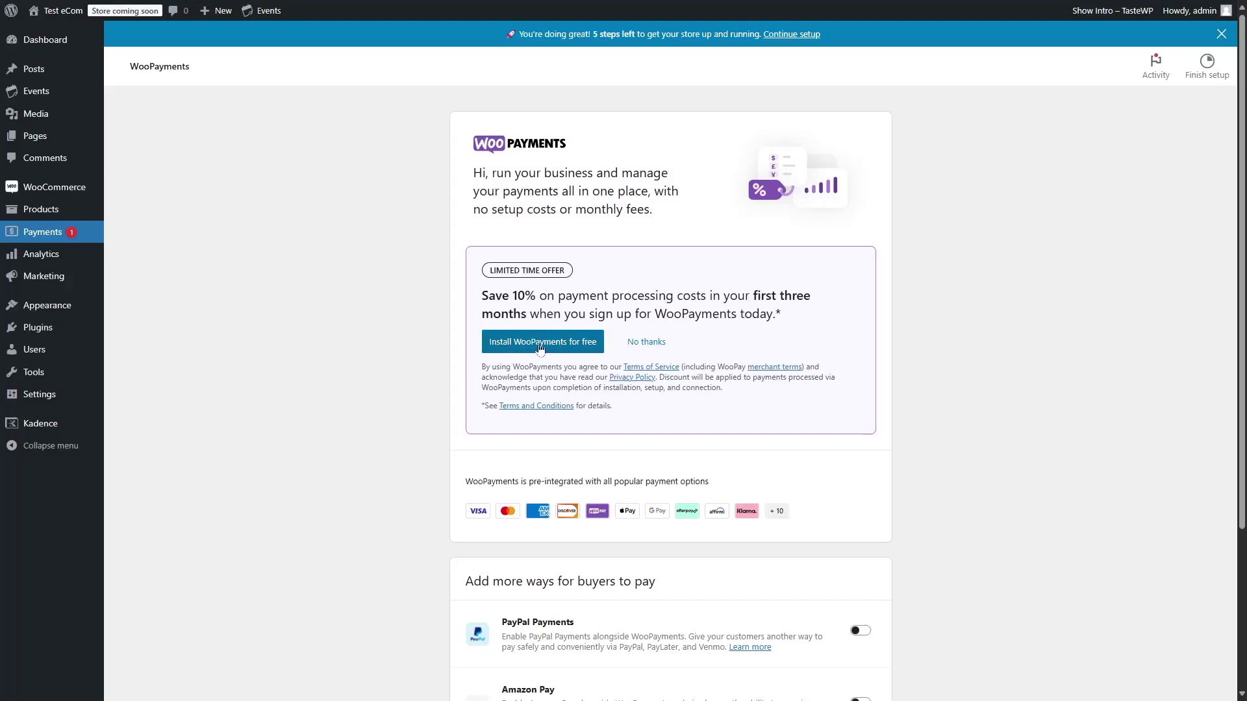
left_click(498, 348)
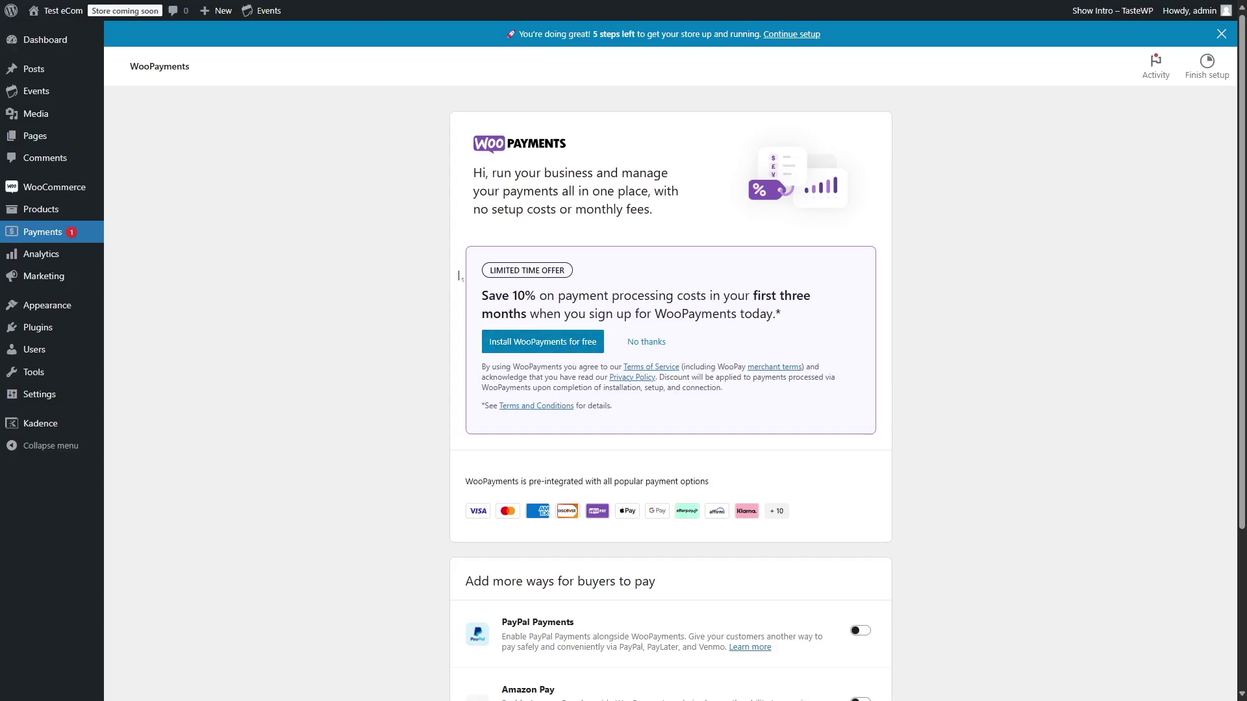
scroll(669, 334, "down", 3)
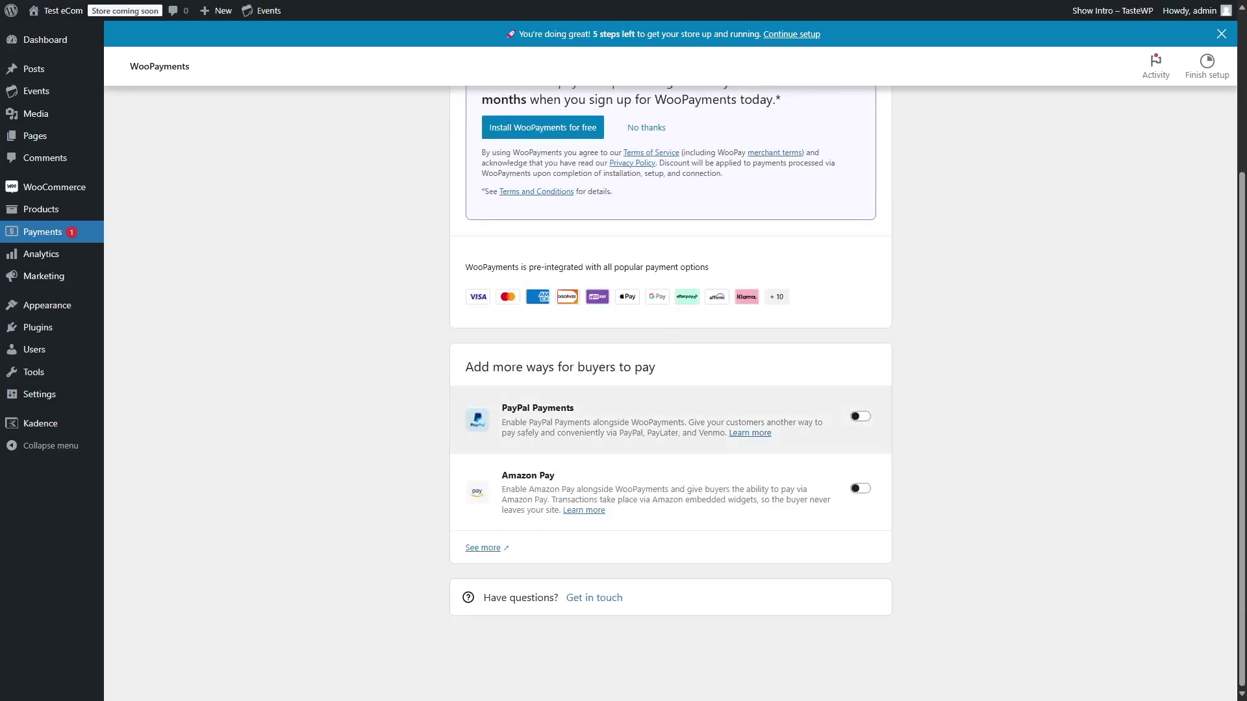
Try turning on PayPal Payments as an additional way for buyers to pay, and turn it off again.
left_click(860, 418)
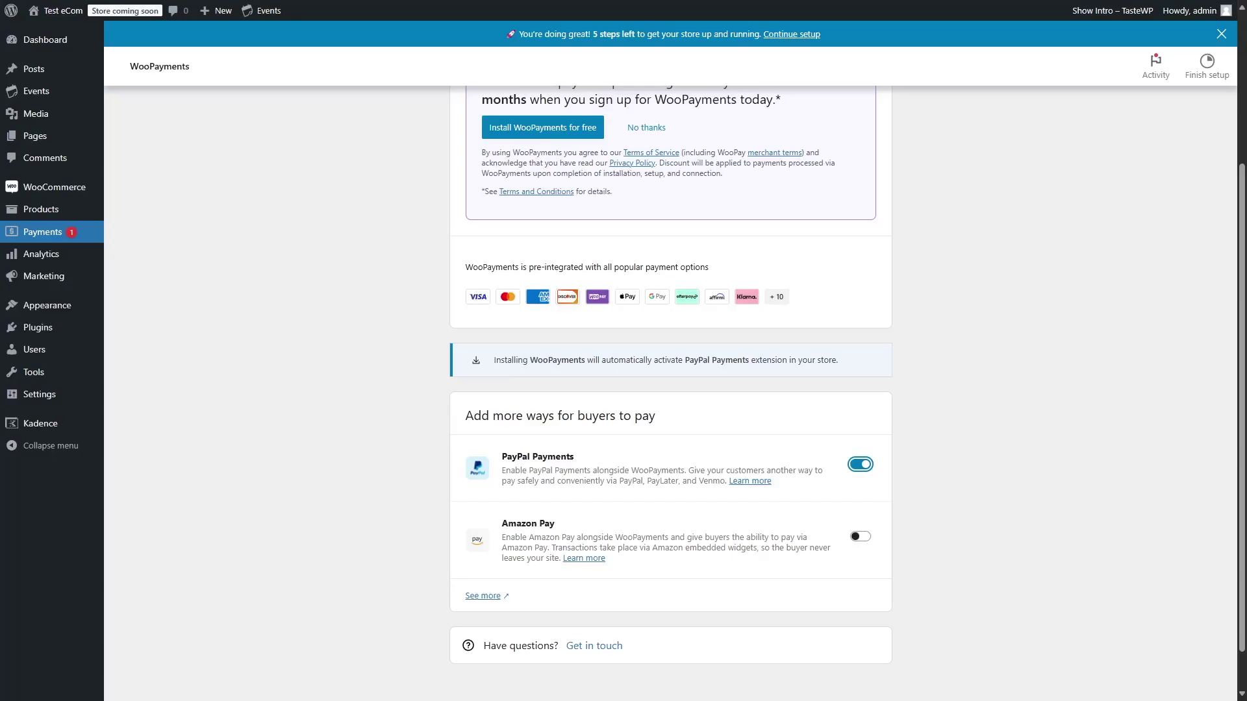
scroll(829, 372, "up", 1)
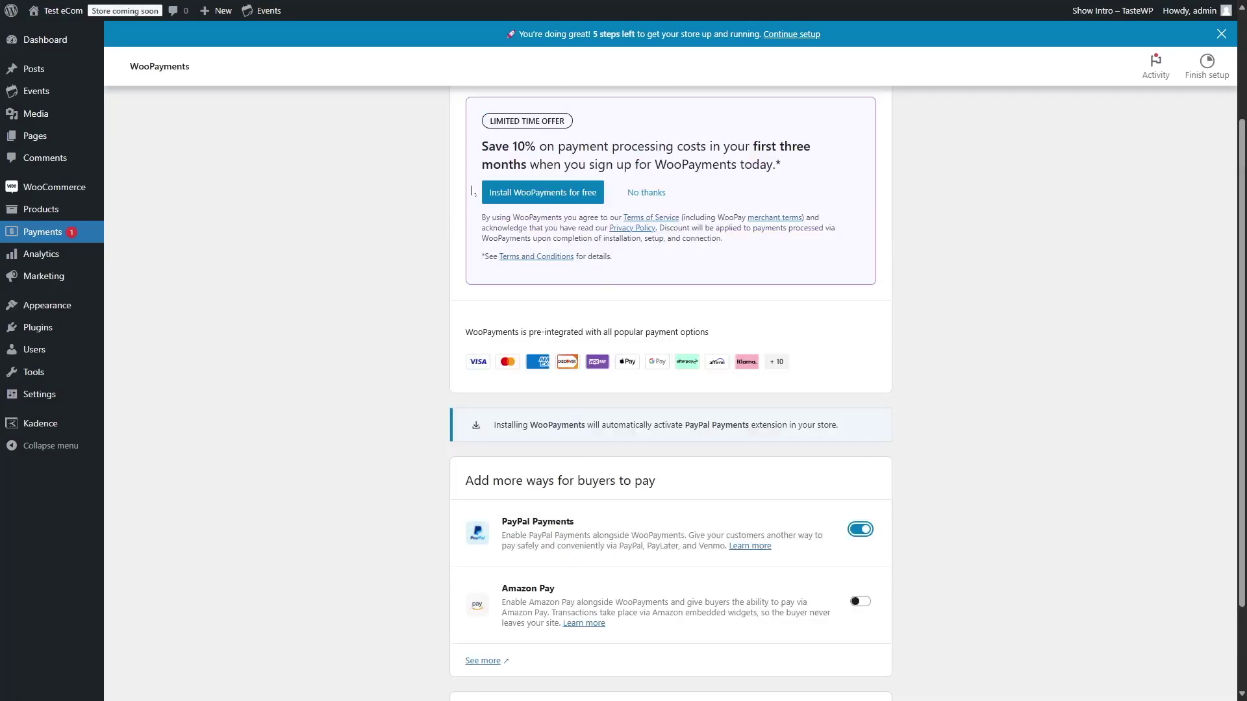
left_click(859, 530)
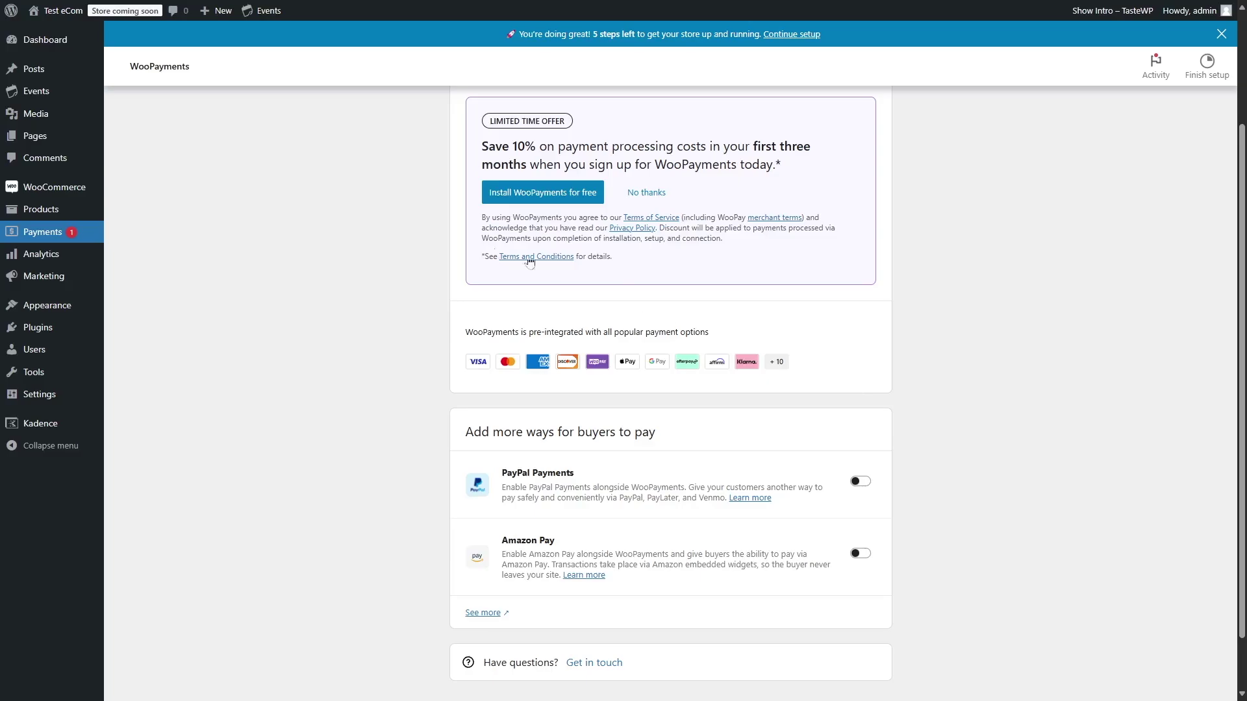
Open the payment methods list in the WooCommerce settings and look at the WooPayments installation option.
mouse_move(46, 194)
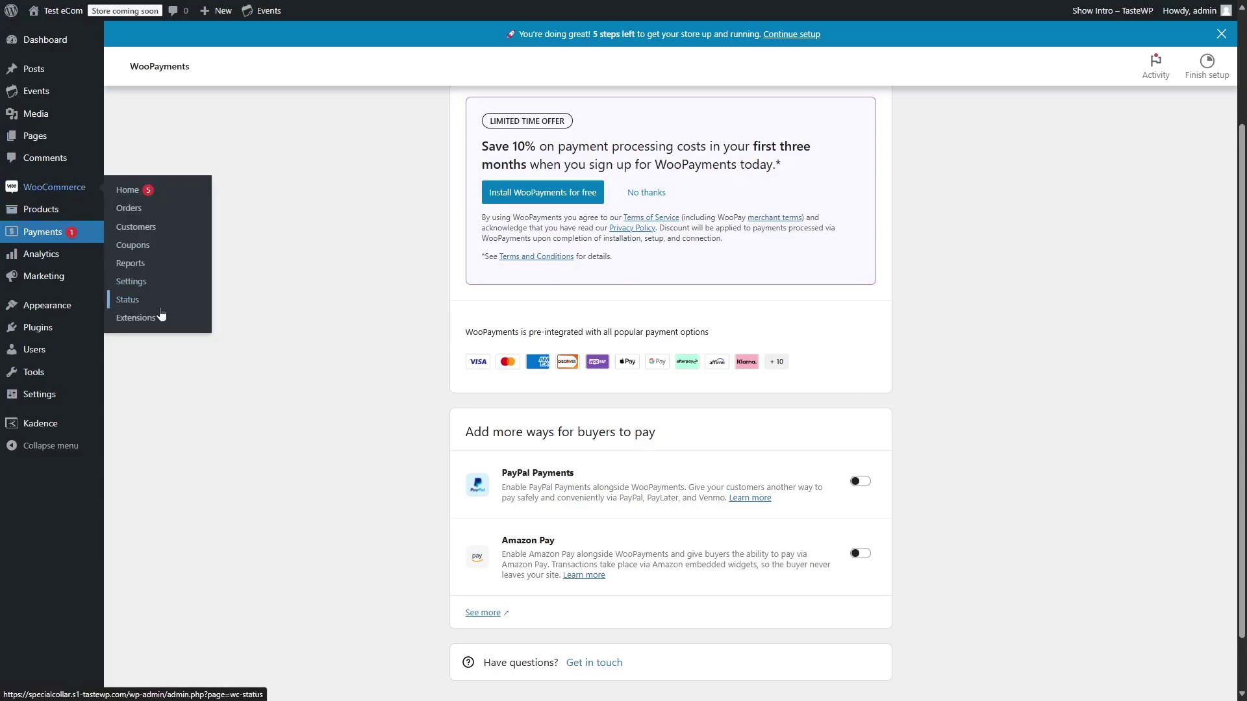
left_click(150, 284)
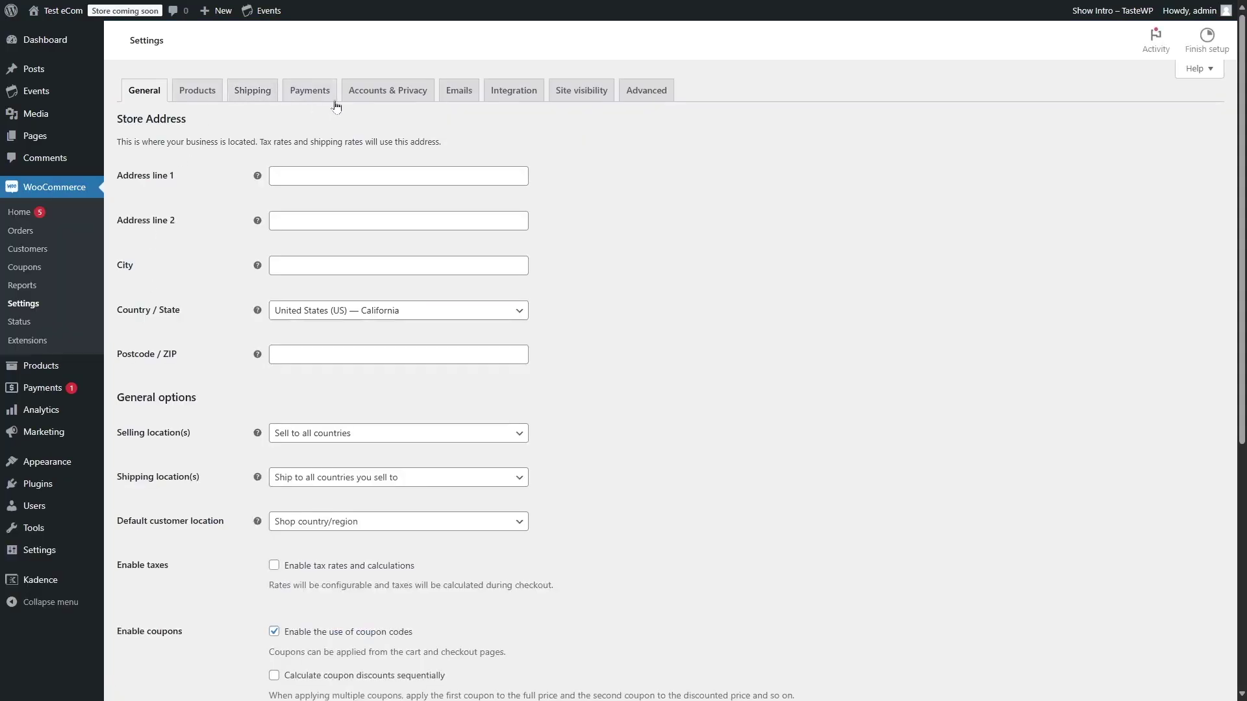
left_click(319, 126)
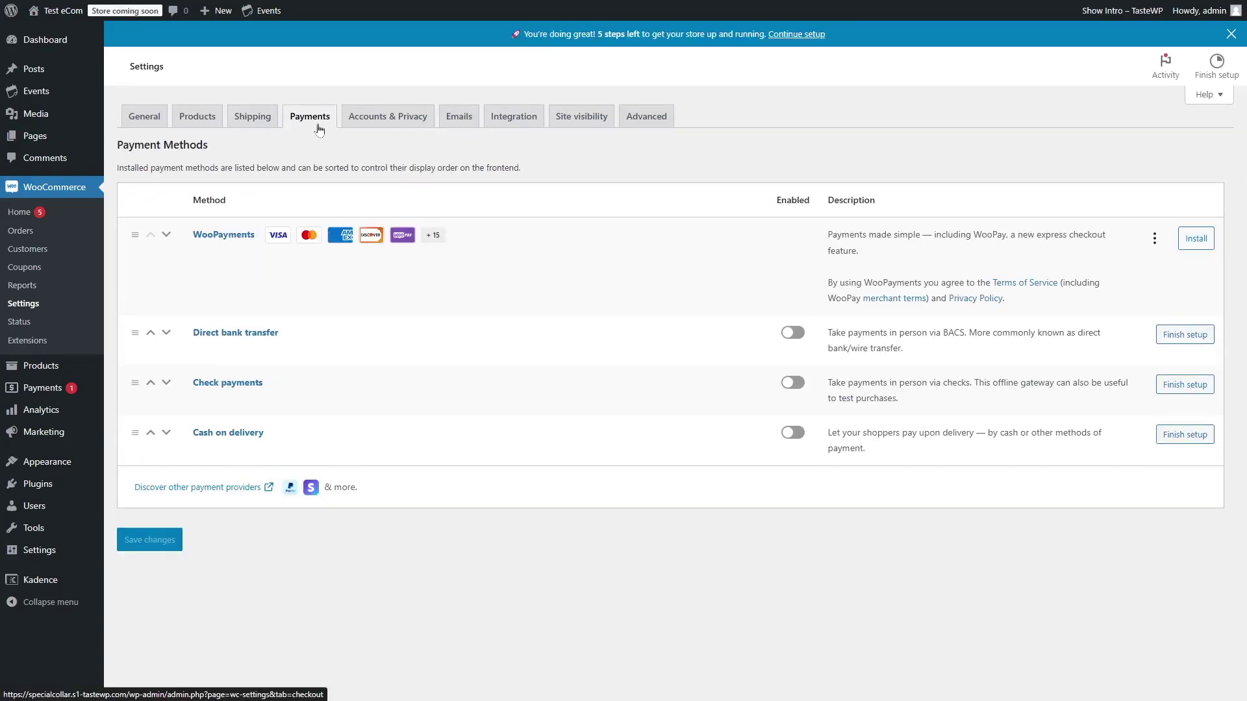
left_click(1192, 240)
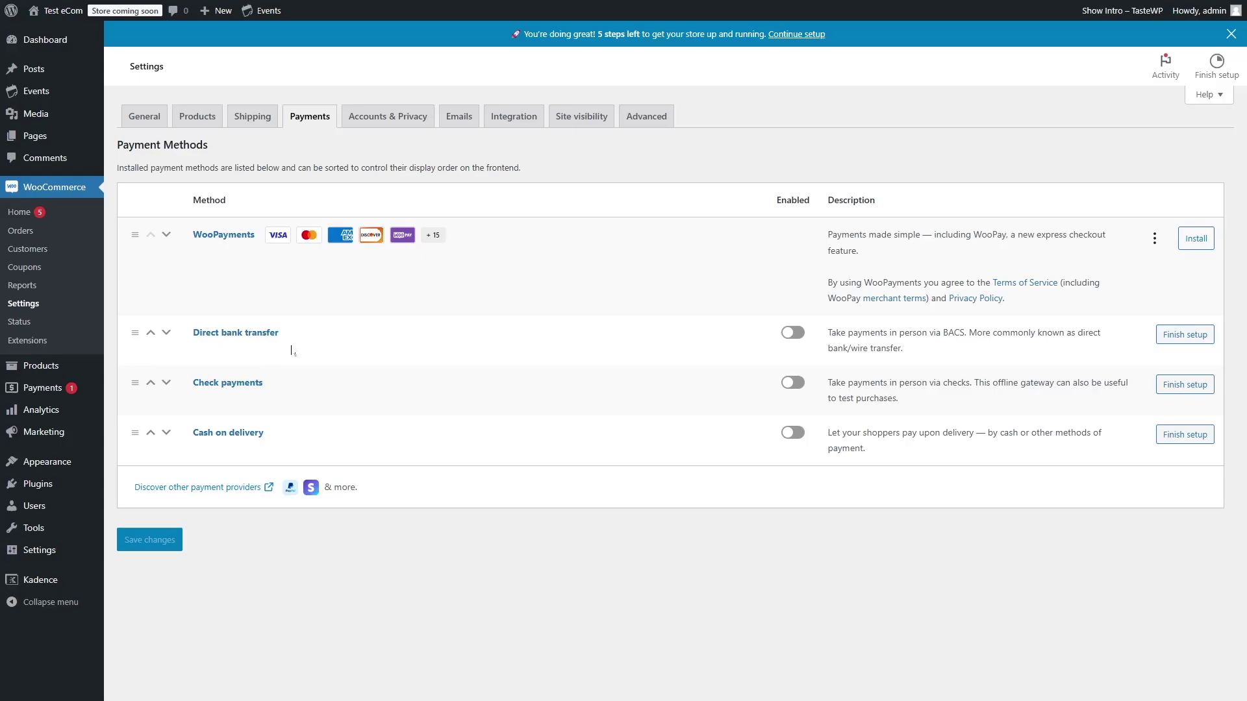
Try out direct bank transfer by enabling it and viewing its account details setup, and disable it again.
left_click(793, 333)
left_click(1189, 338)
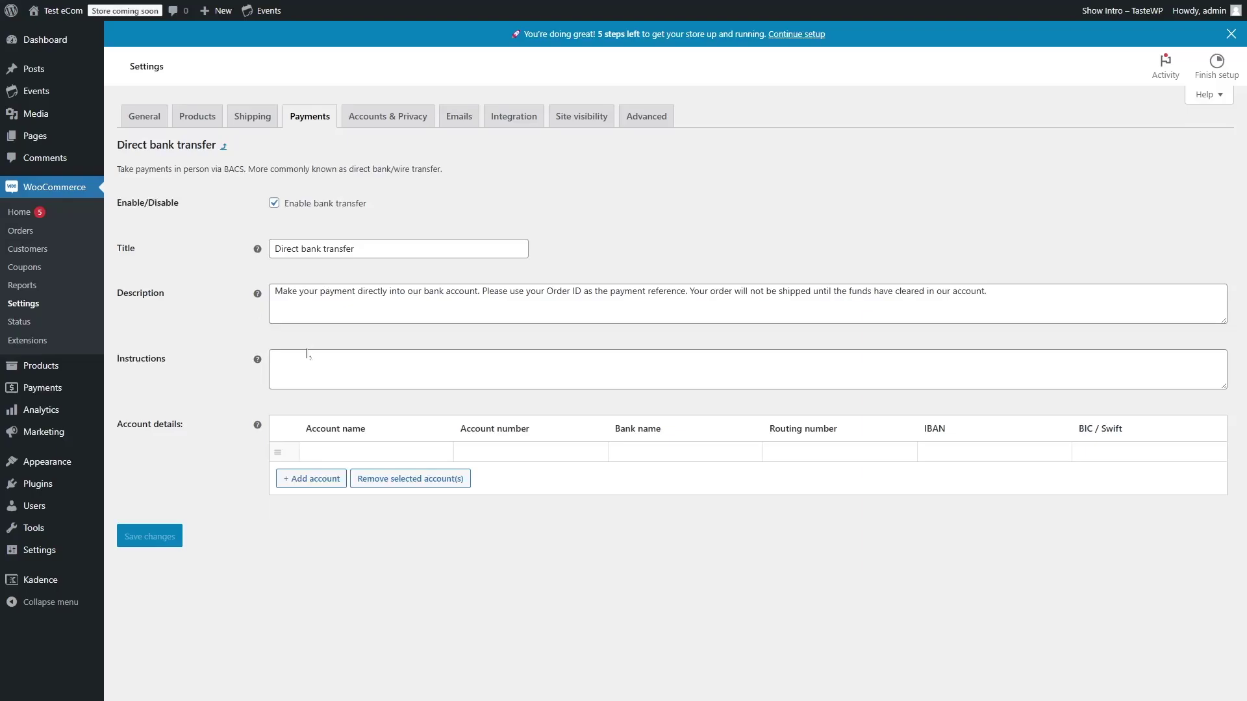
left_click(312, 484)
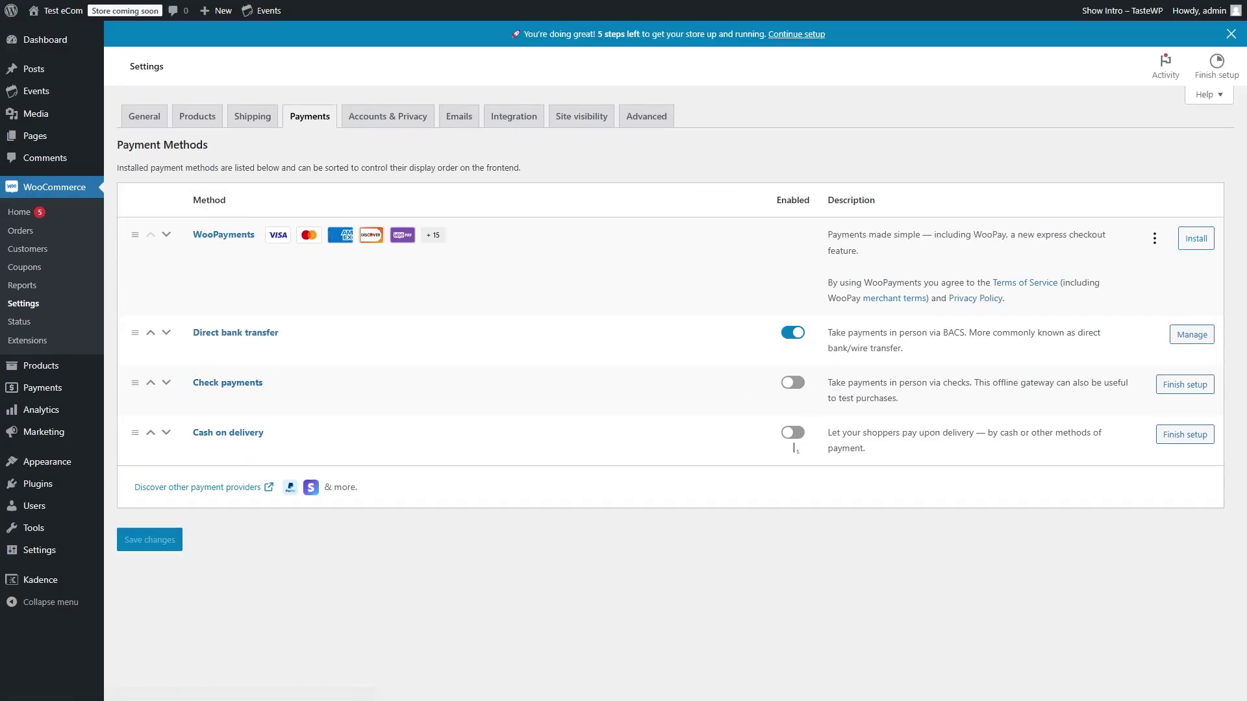
left_click(792, 333)
Try out check payments by enabling them and viewing their setup page, and disable them again.
left_click(794, 383)
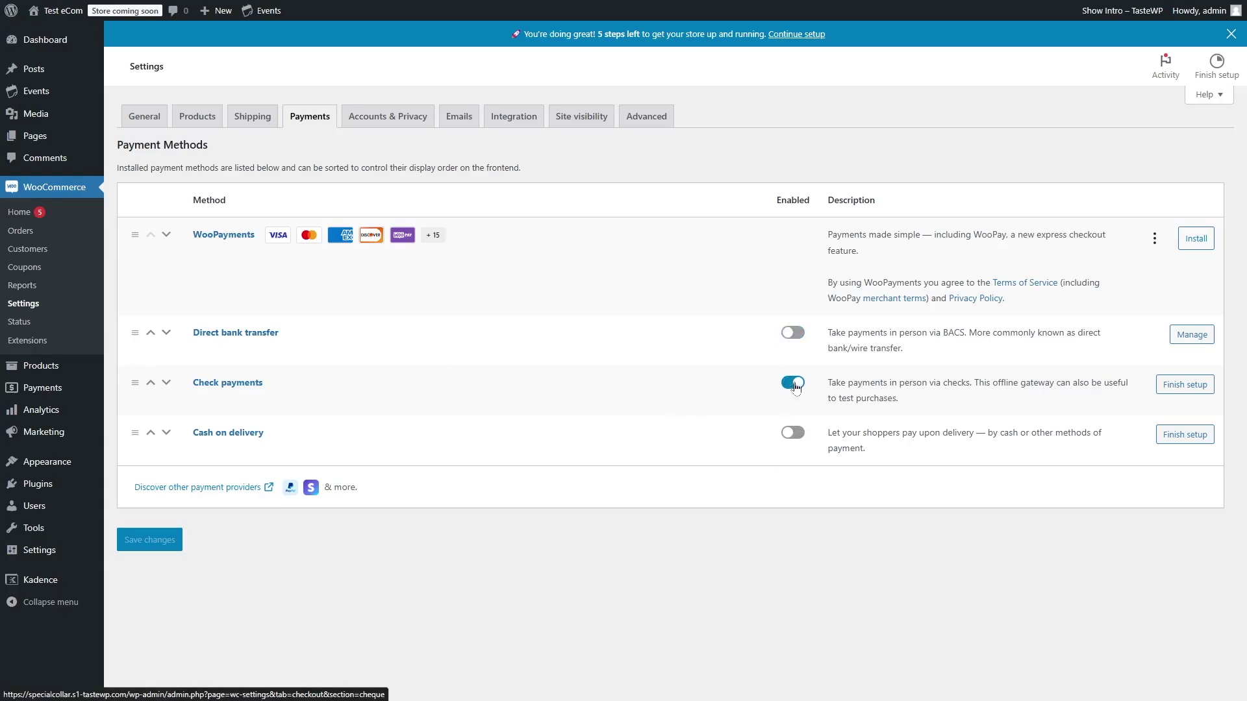
left_click(1174, 388)
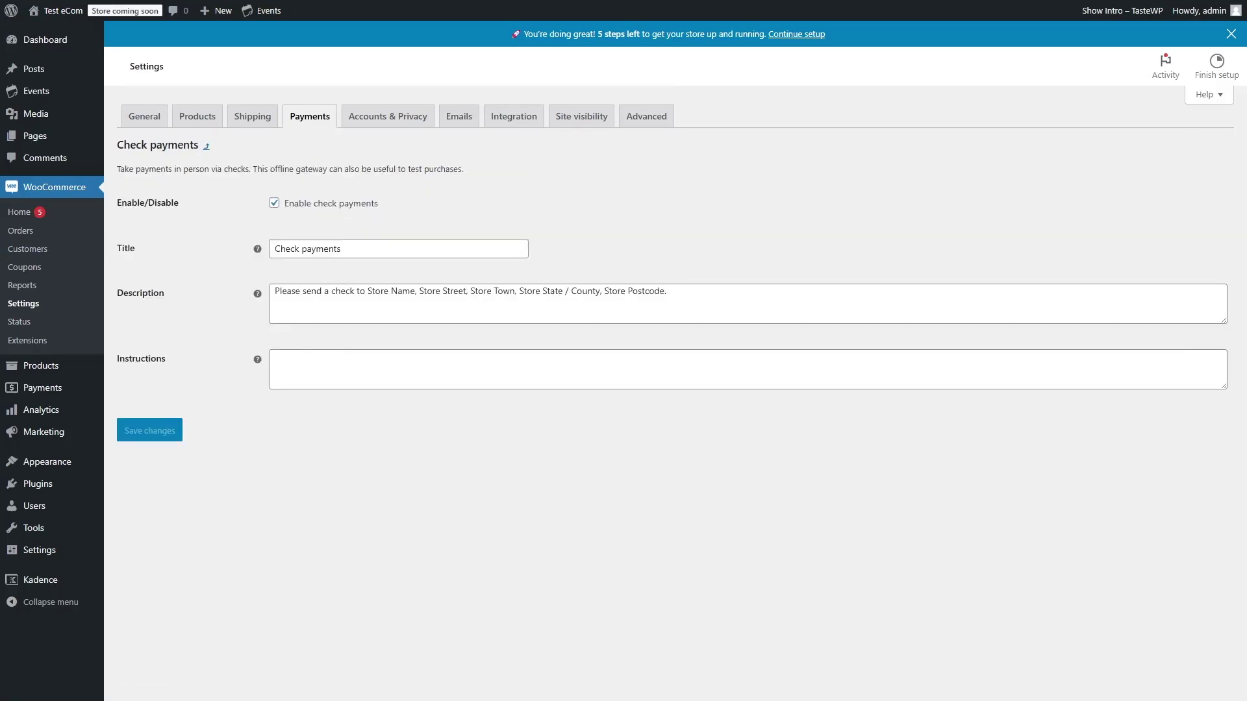
key("alt+Left")
left_click(793, 383)
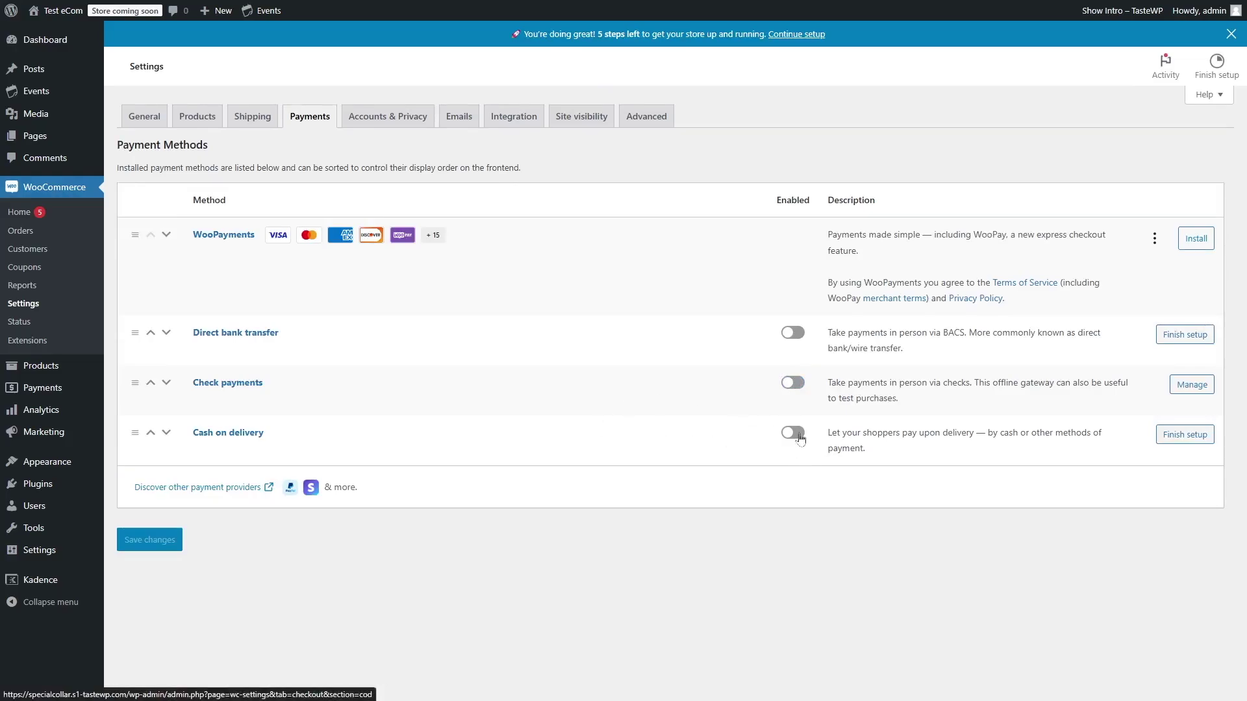
Enable cash on delivery for any "Flat rate" shipping method, save the settings and return to the payment methods list.
left_click(798, 436)
left_click(1189, 440)
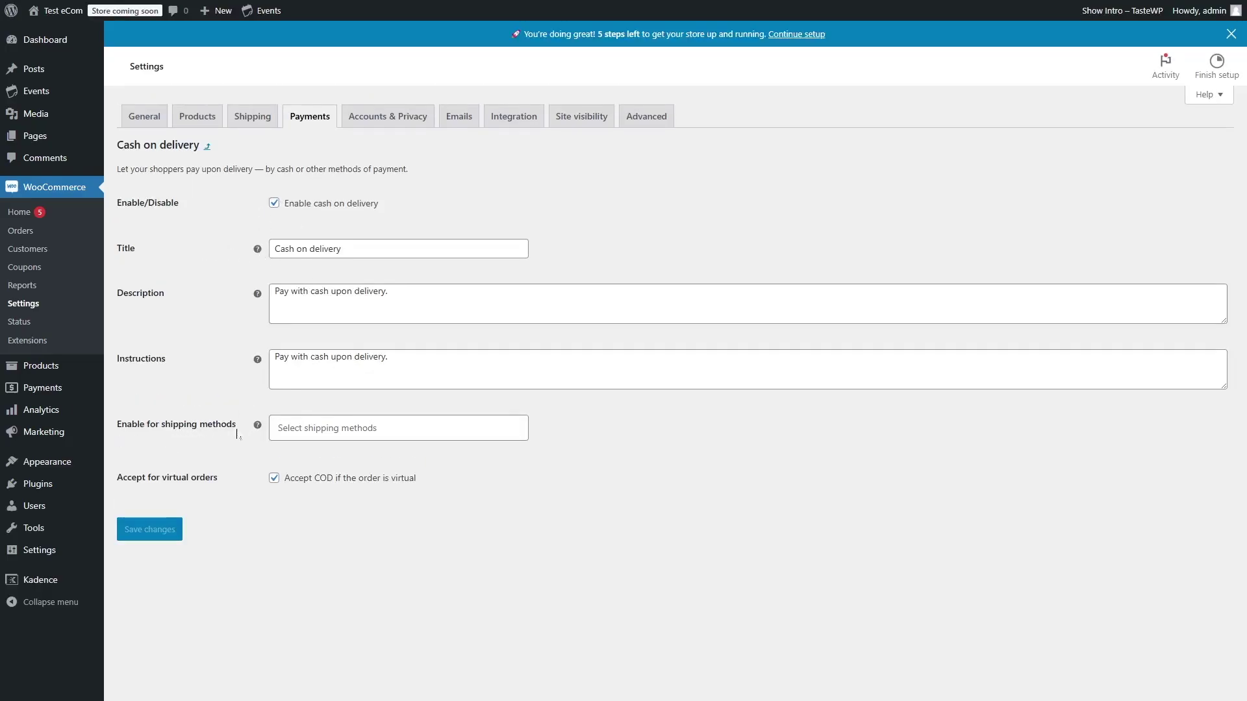
left_click(376, 428)
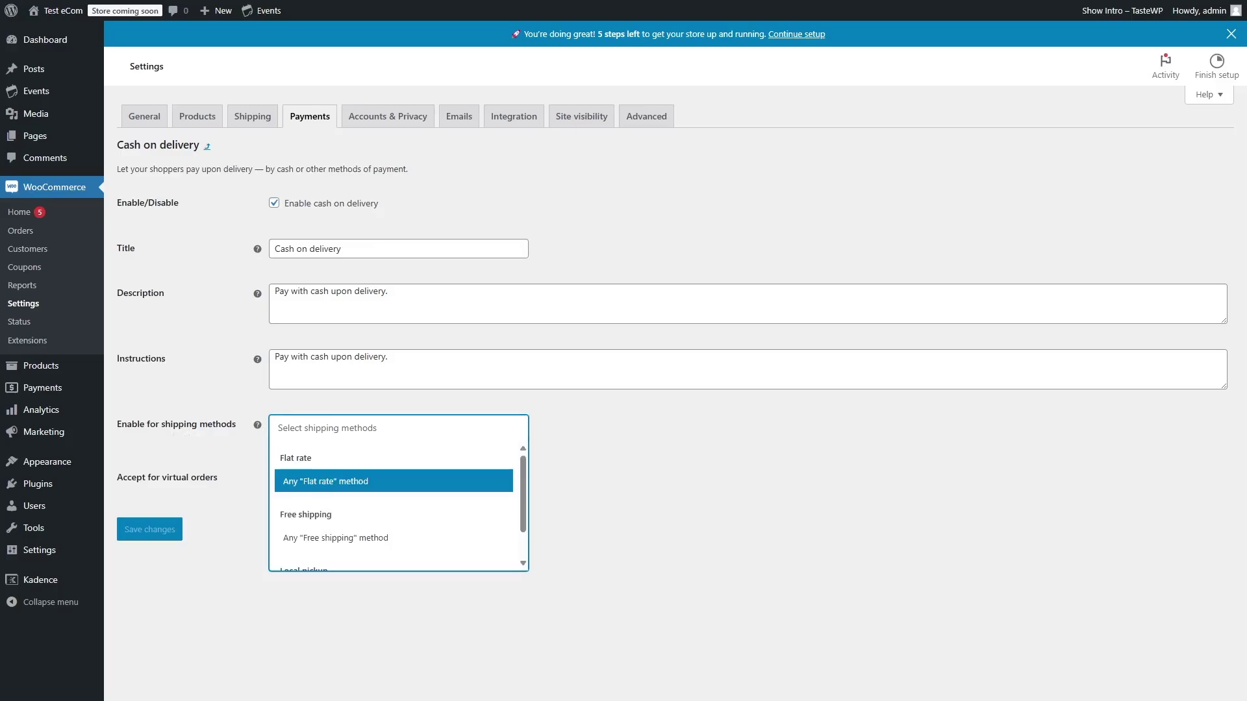
left_click(353, 481)
left_click(151, 527)
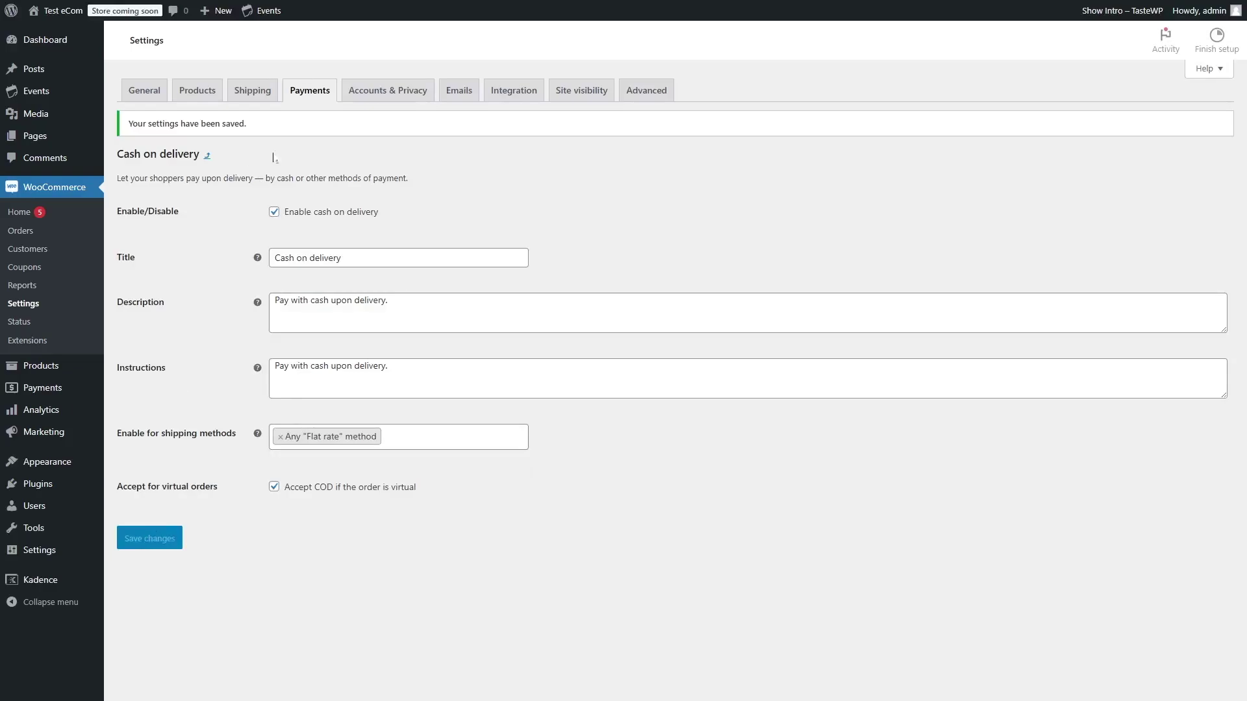
left_click(300, 101)
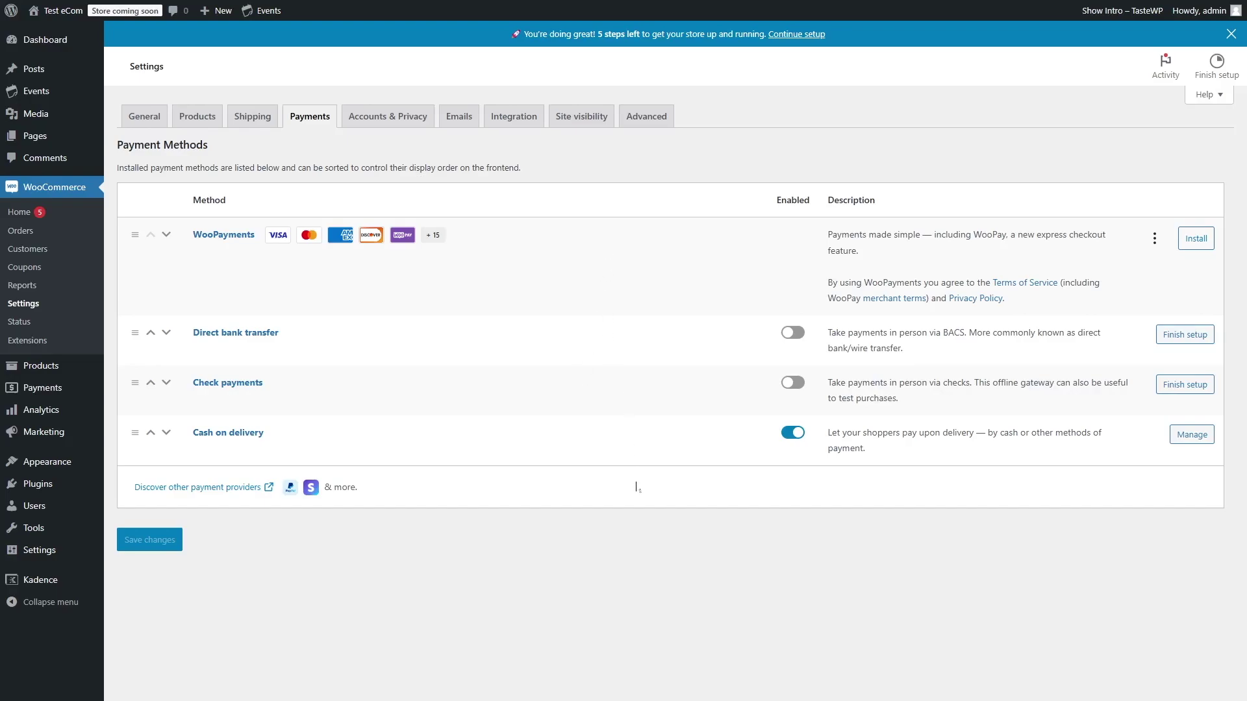
In the Collect sales tax setup task, review the manual standard tax rates table, and choose not to charge sales tax.
left_click(59, 217)
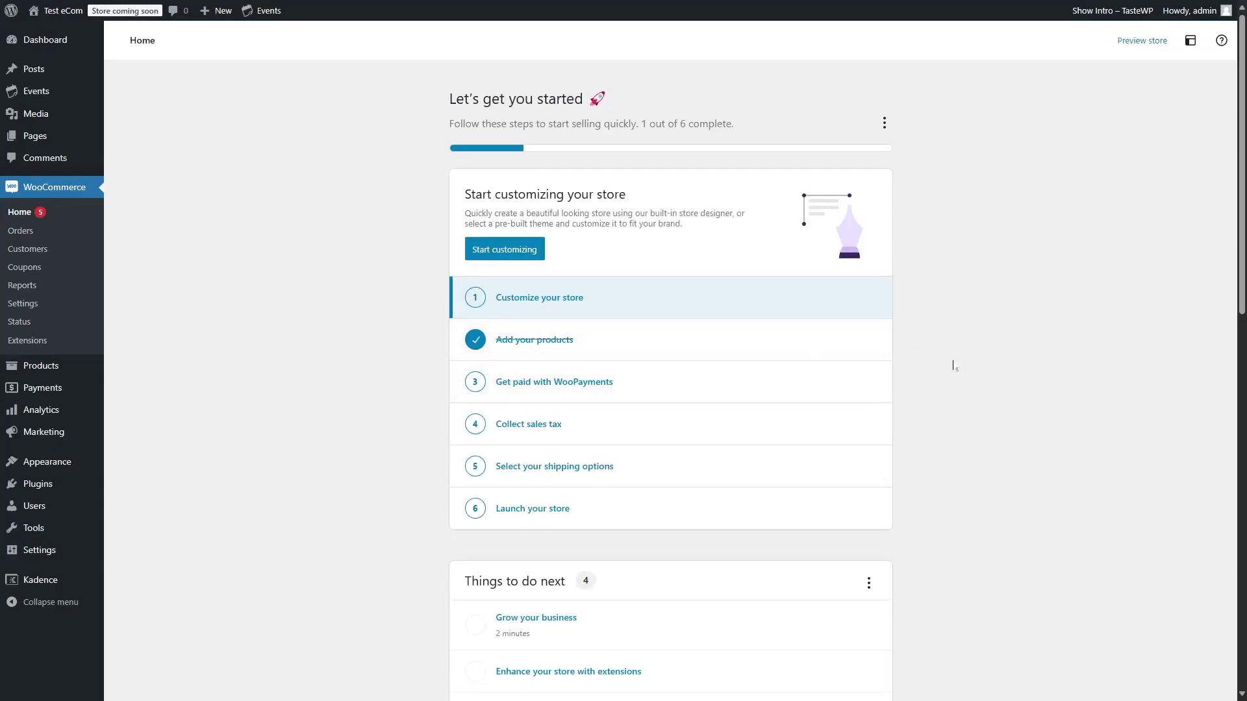
left_click(596, 437)
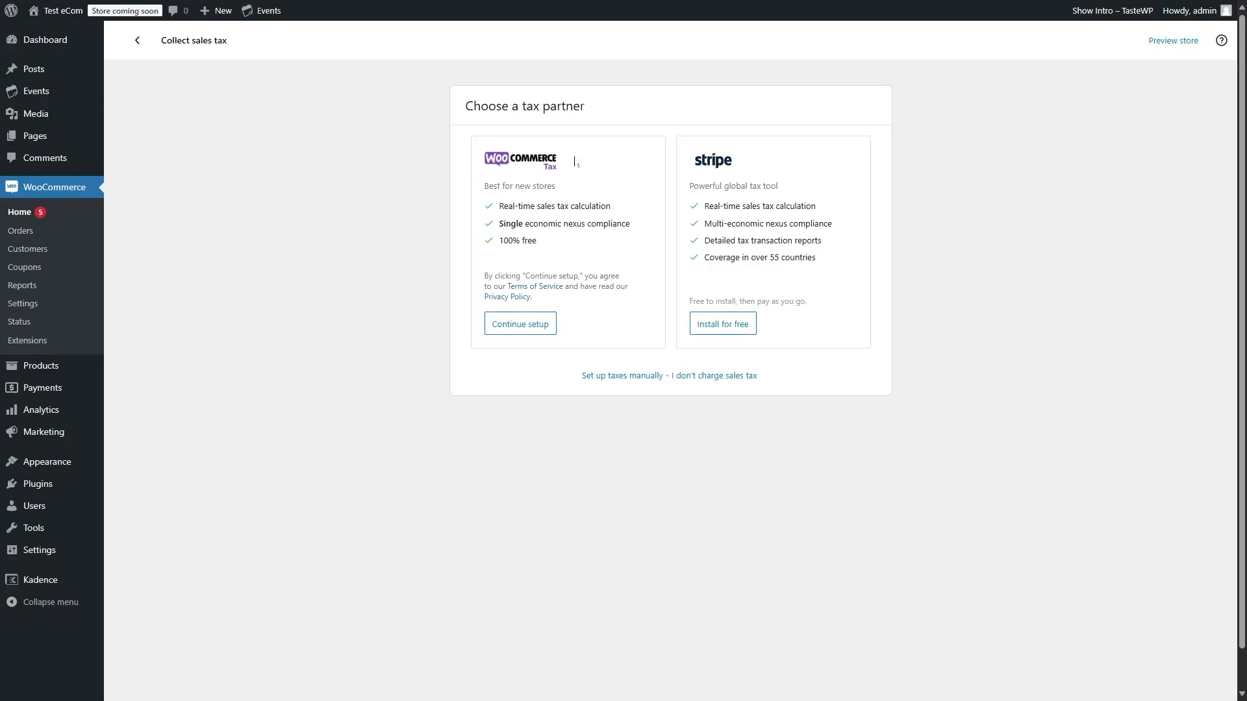
left_click(596, 377)
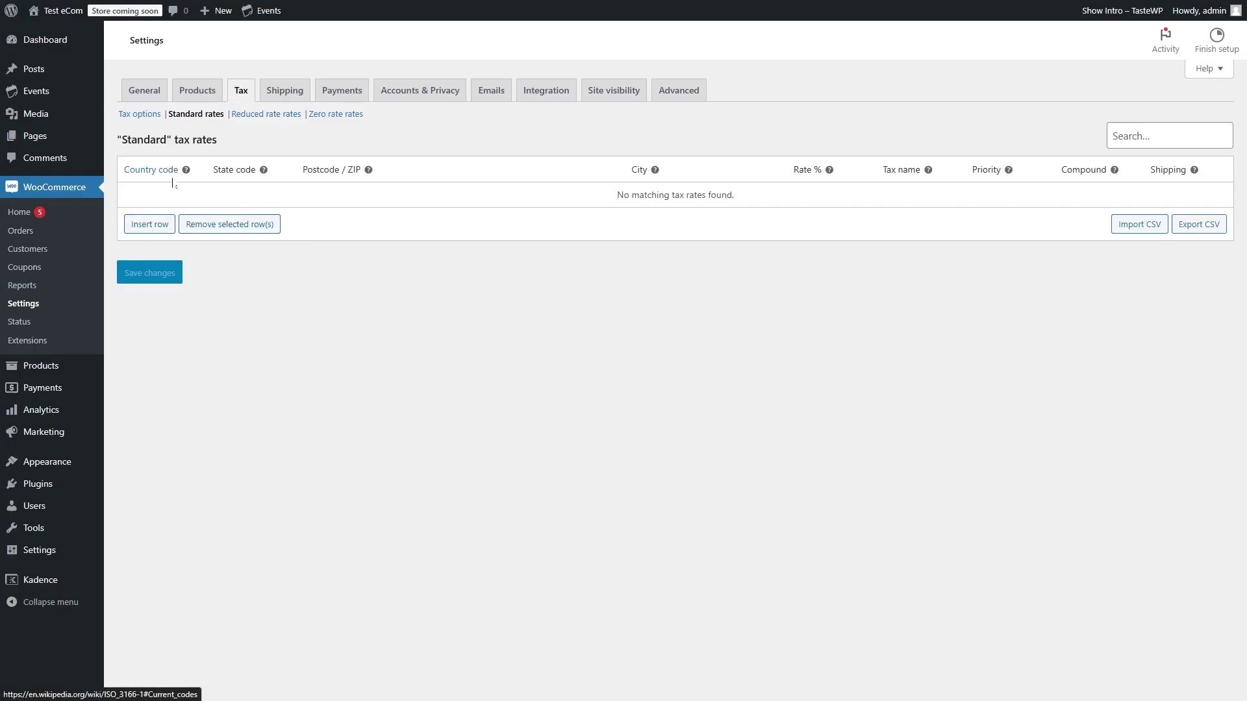
left_click(155, 224)
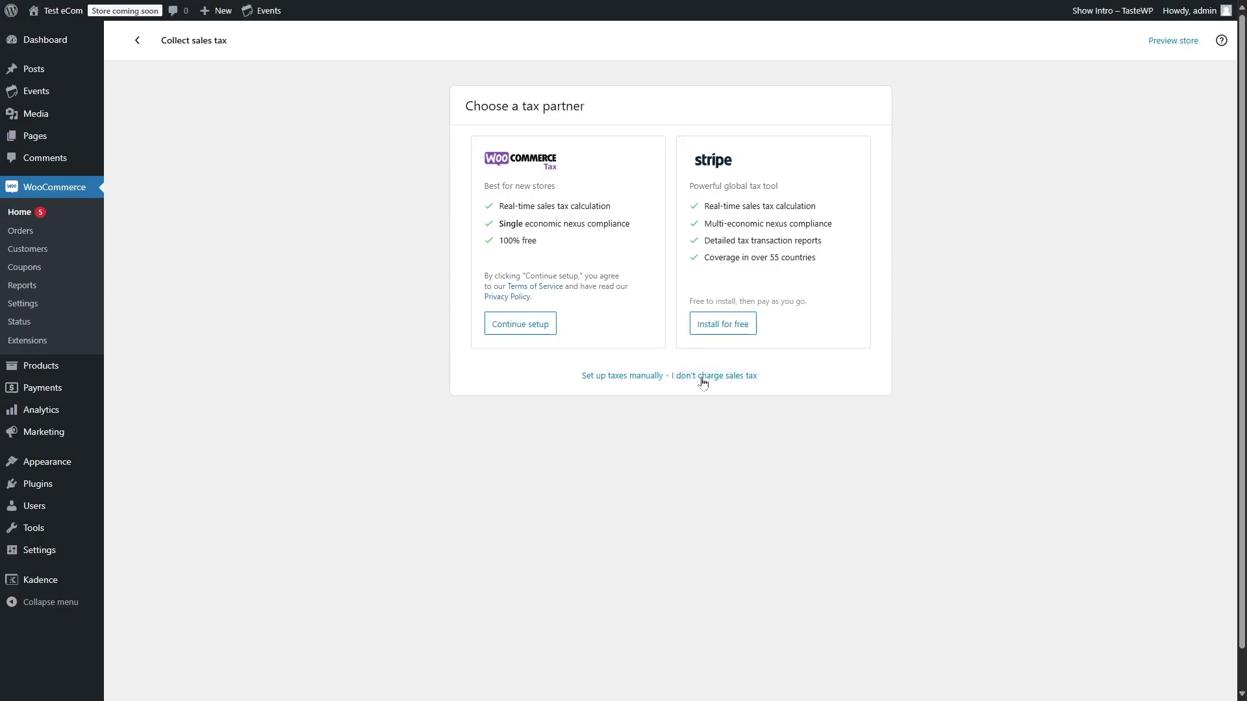
left_click(728, 377)
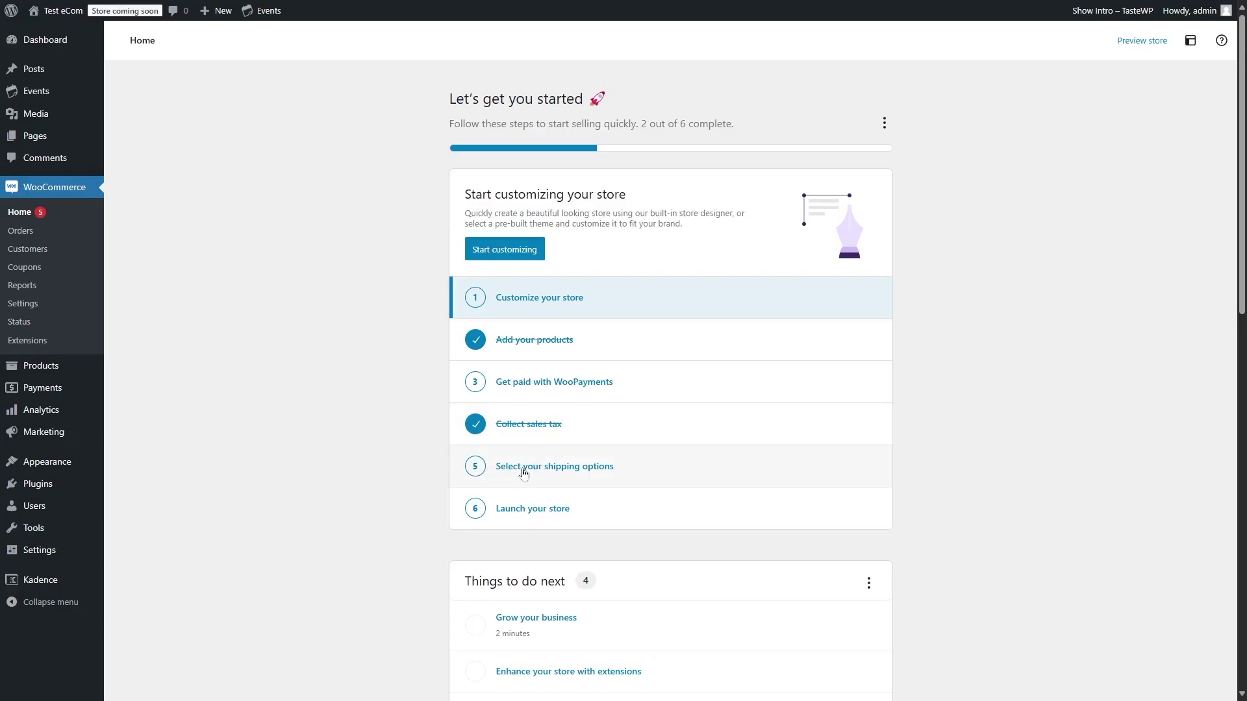
Complete the shipping options task with the store location in United States (US) — California, declining shipping label printing and discounted rates.
left_click(590, 483)
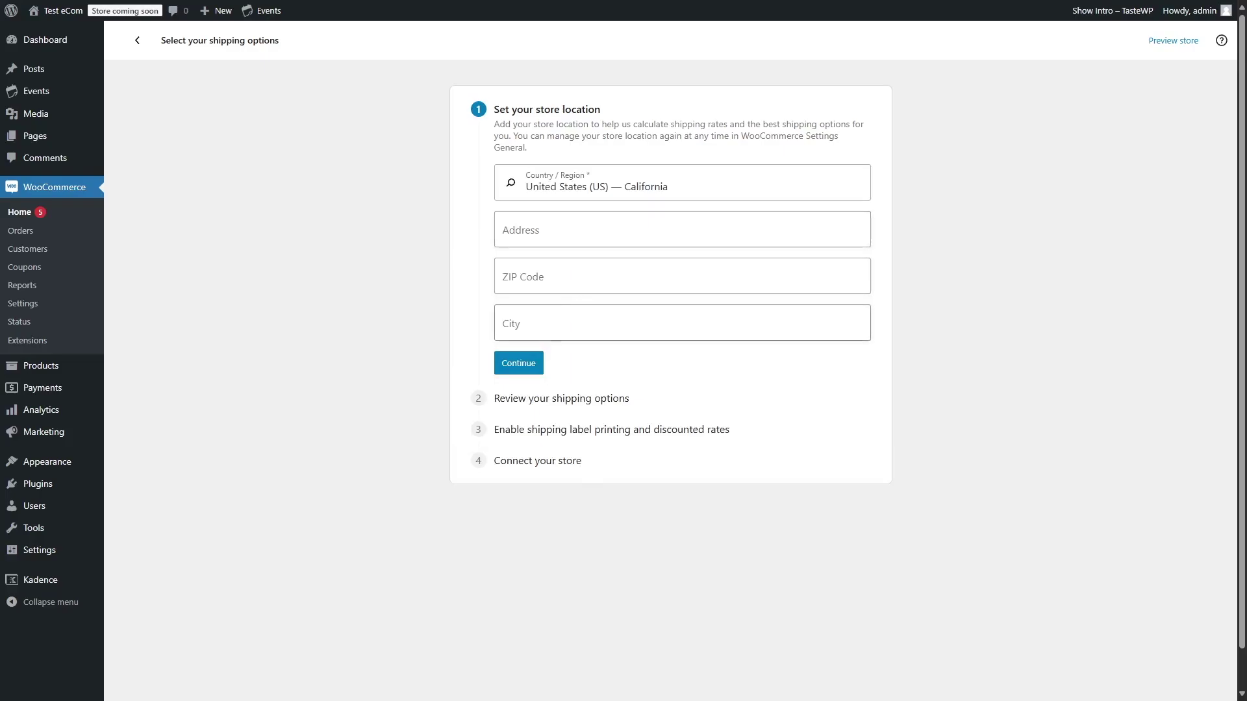
left_click(548, 256)
left_click(537, 364)
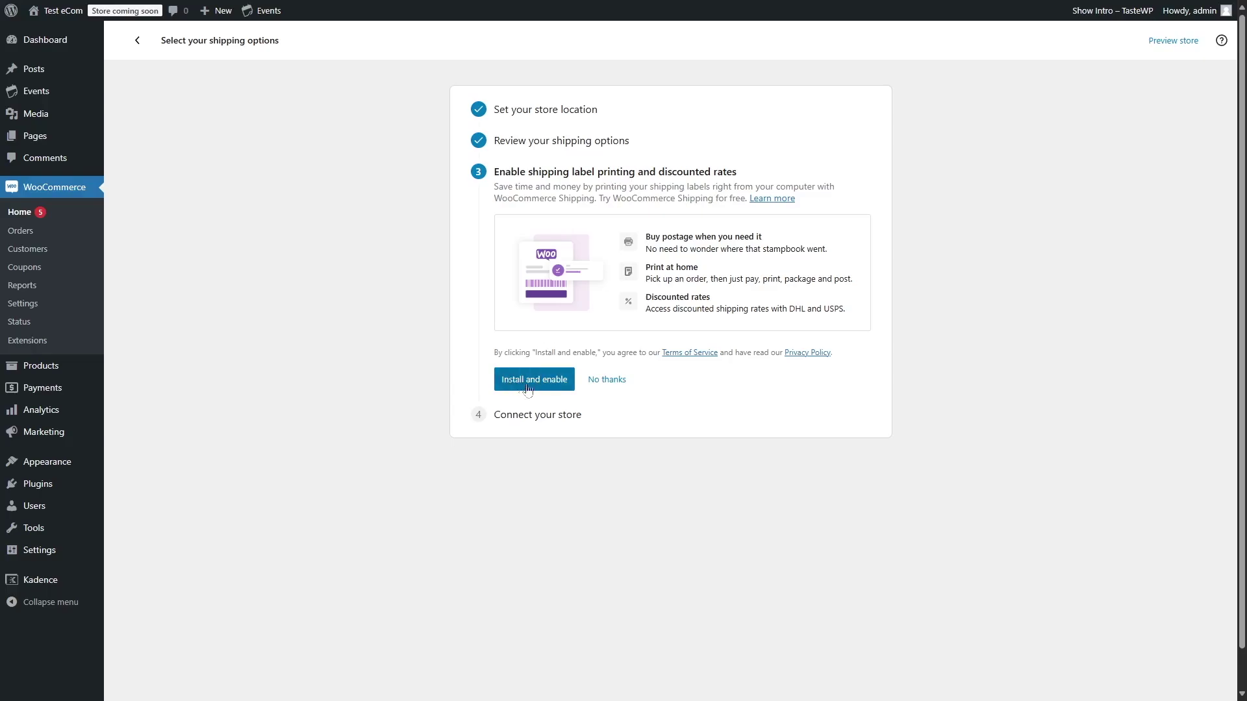
left_click(617, 382)
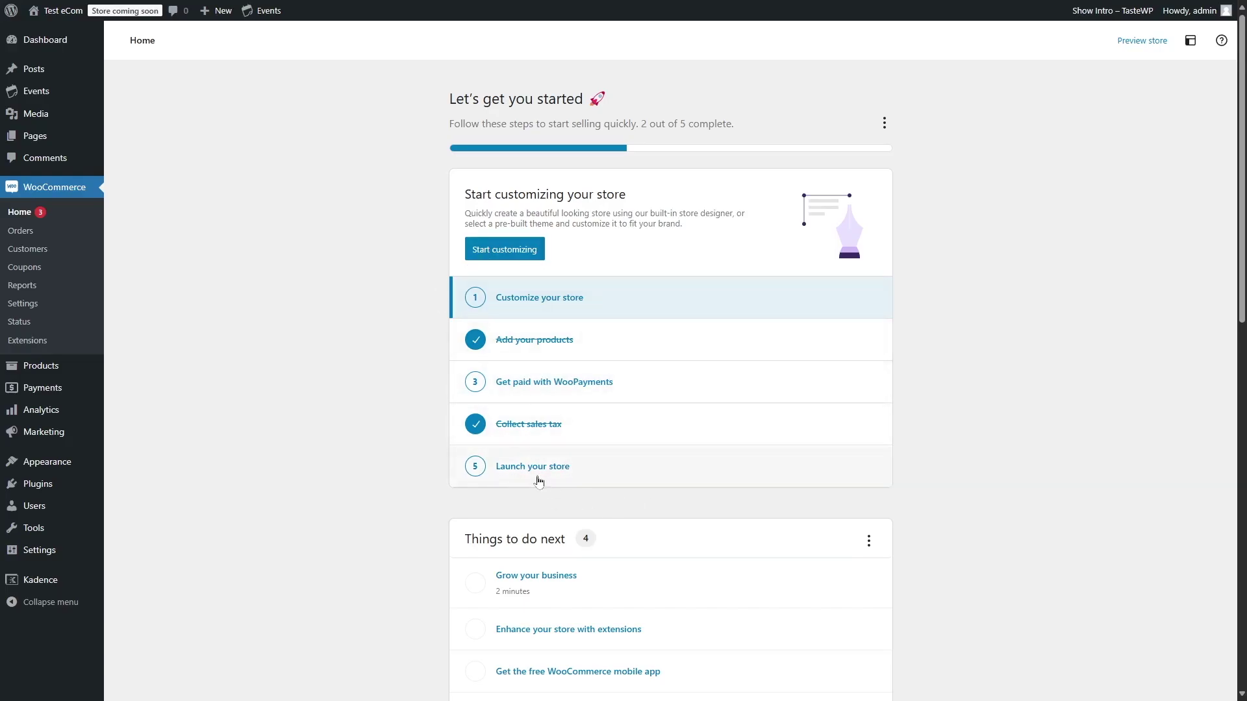
Open the Launch Your Store task and look over the essential tasks and the site's homepage preview.
left_click(537, 479)
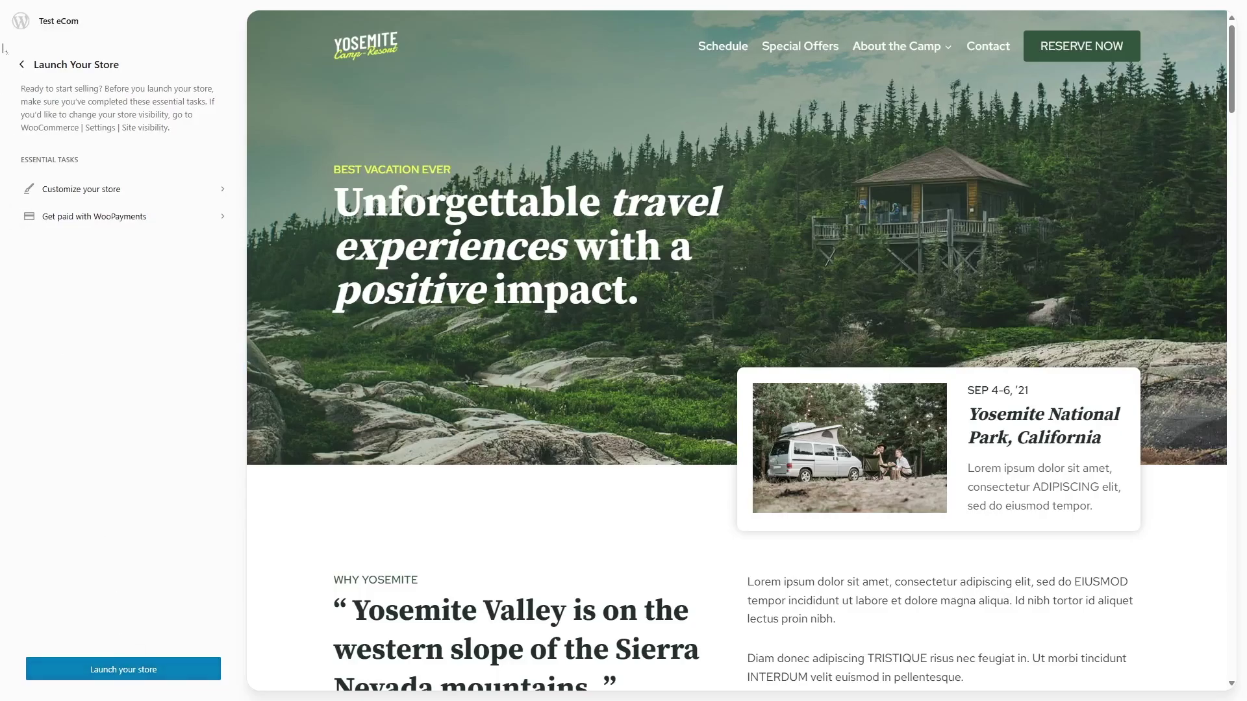
scroll(571, 381, "down", 5)
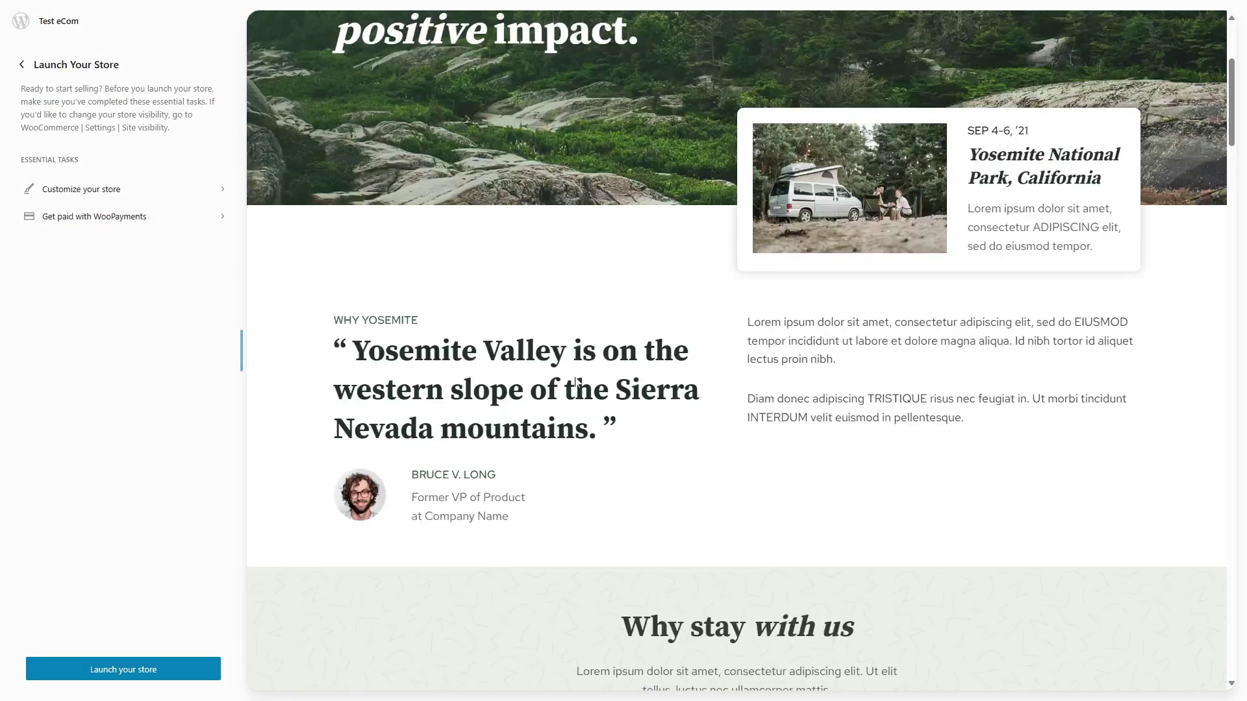
scroll(575, 382, "up", 5)
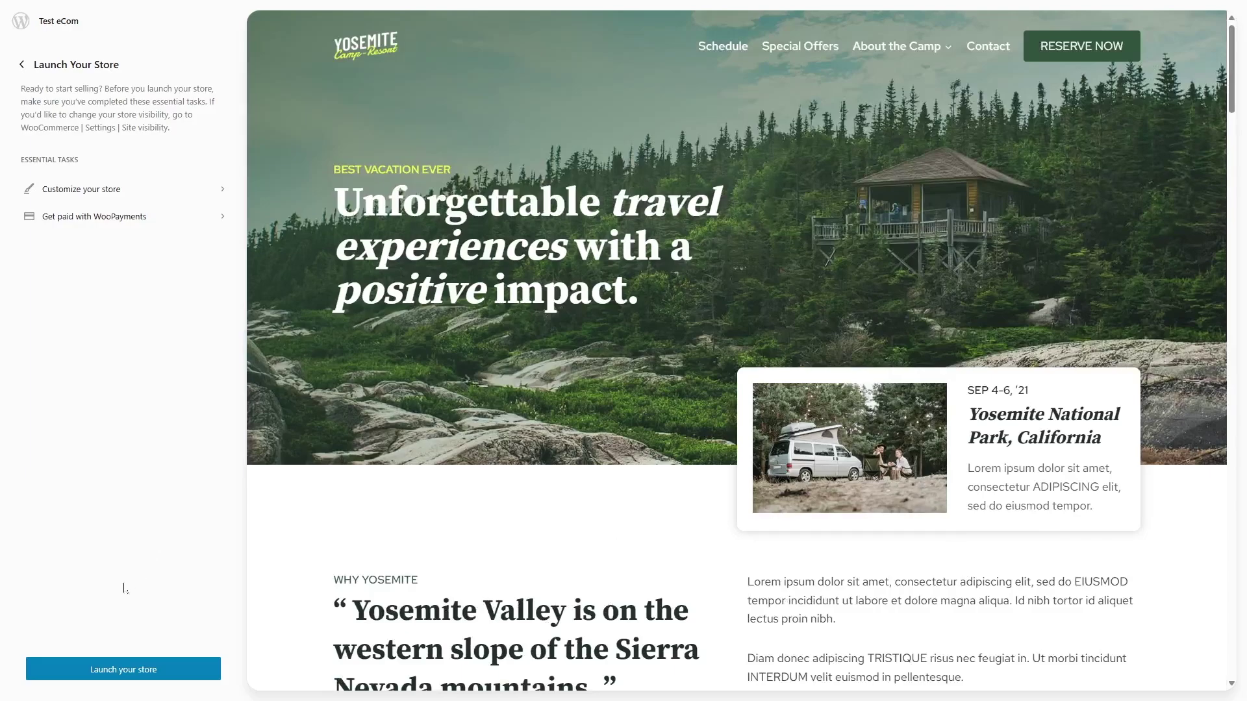
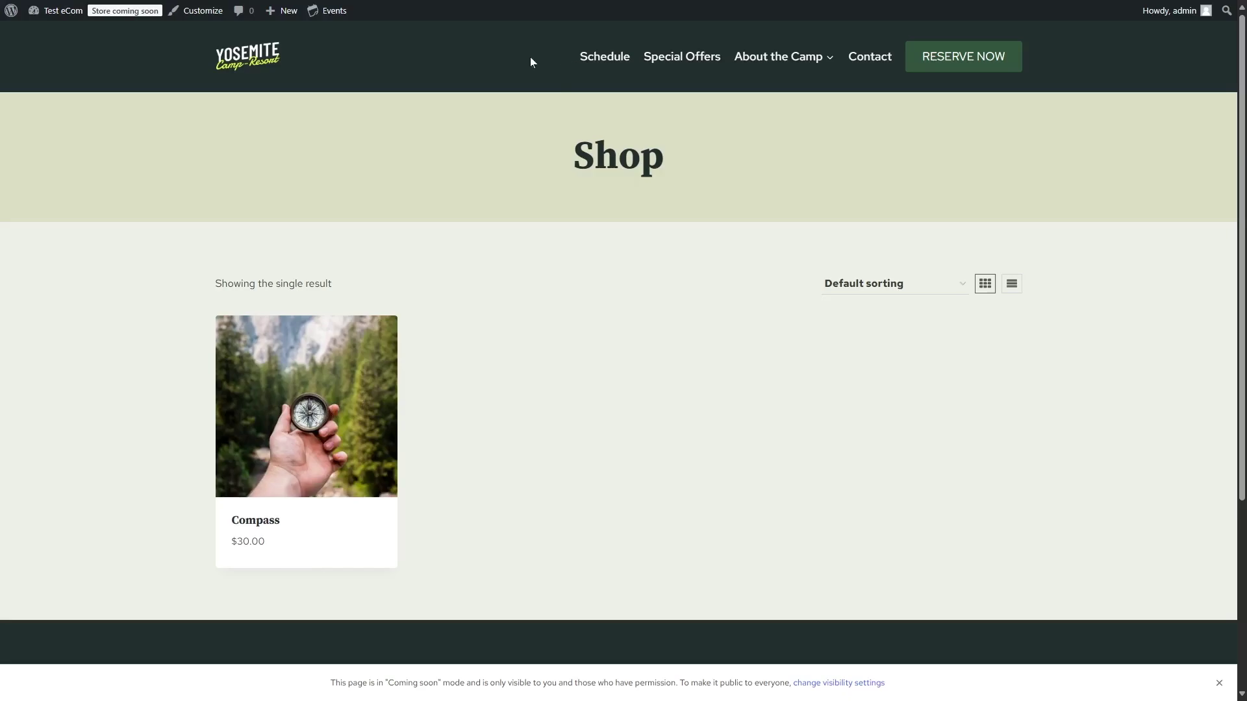
Open the site's menu editor from the dashboard and load the Main (Primary) menu for editing.
mouse_move(59, 10)
left_click(56, 39)
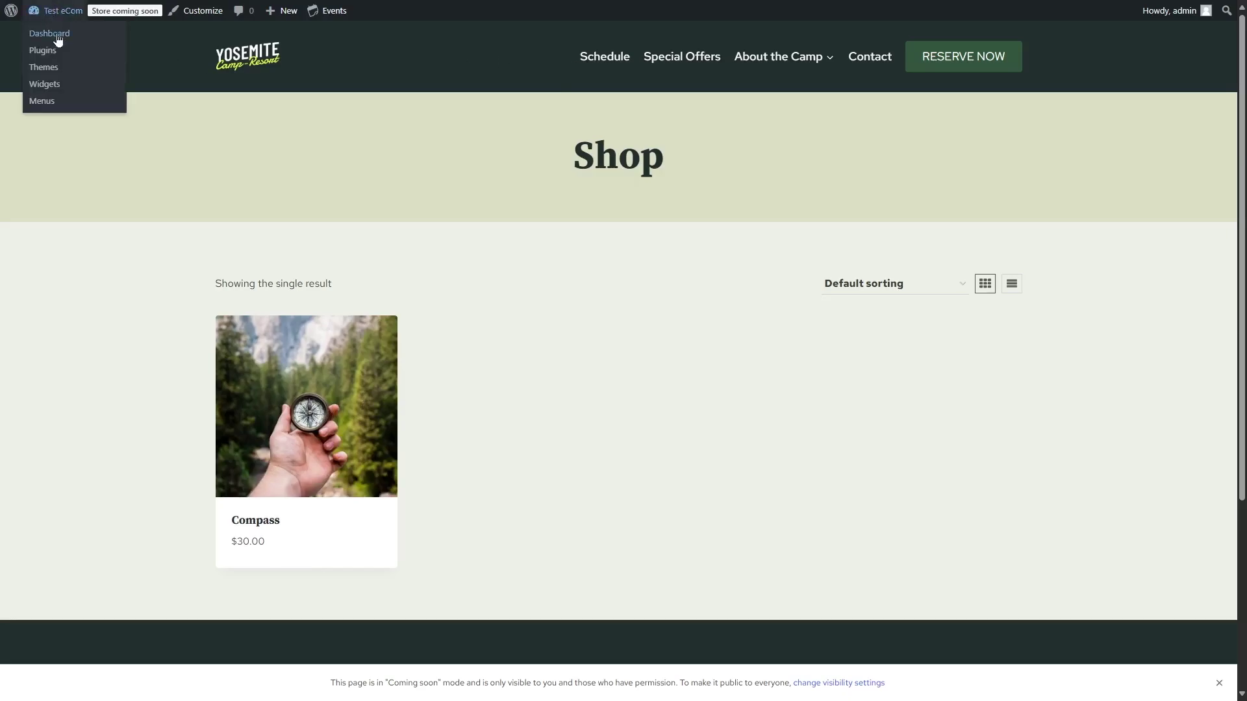
mouse_move(67, 350)
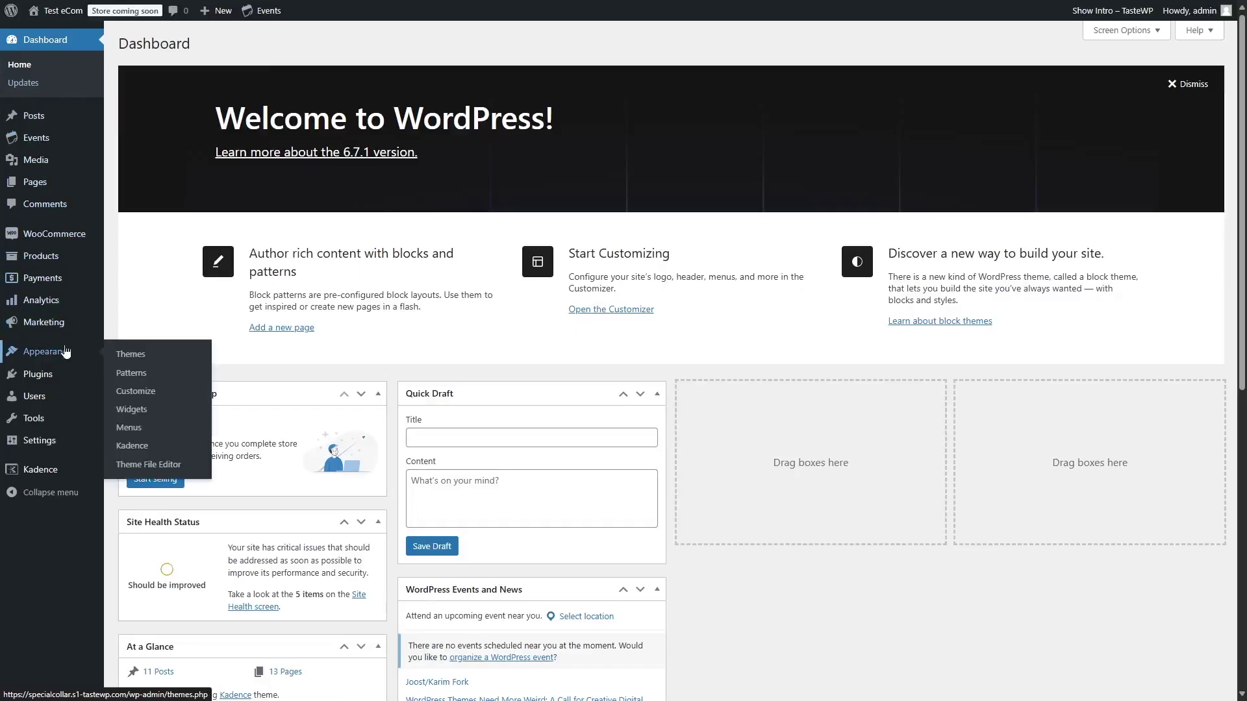
left_click(144, 434)
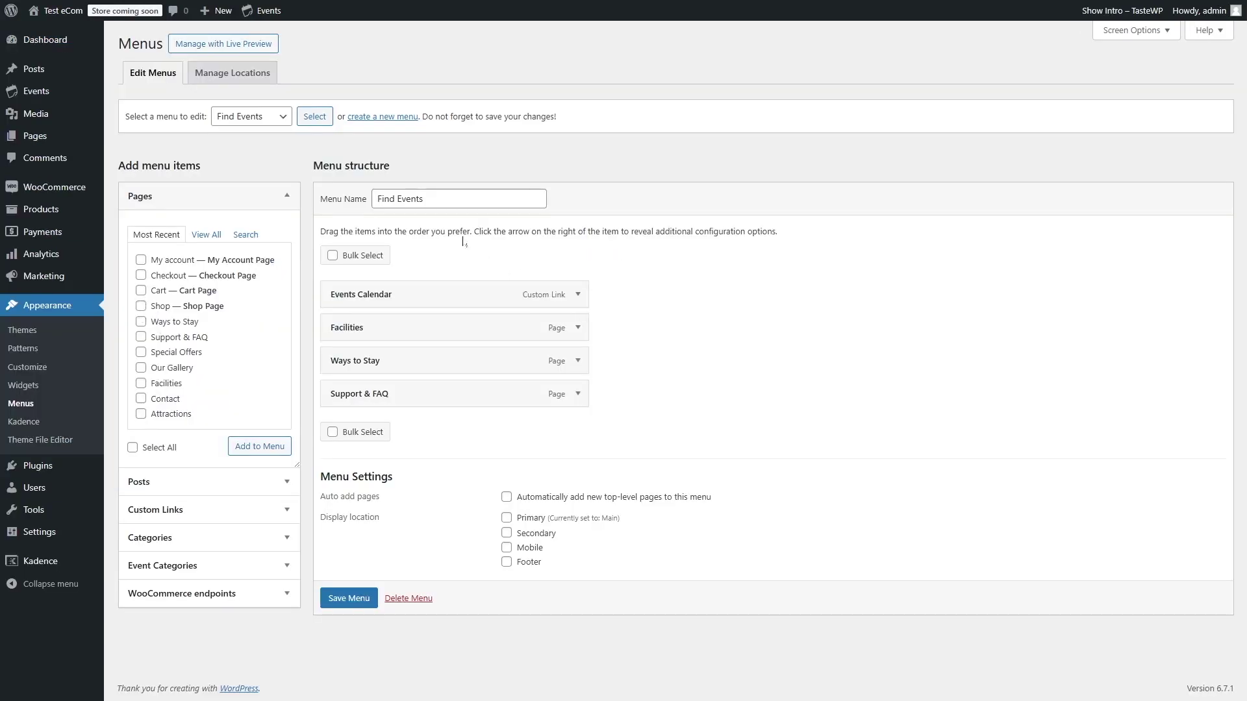
left_click(277, 121)
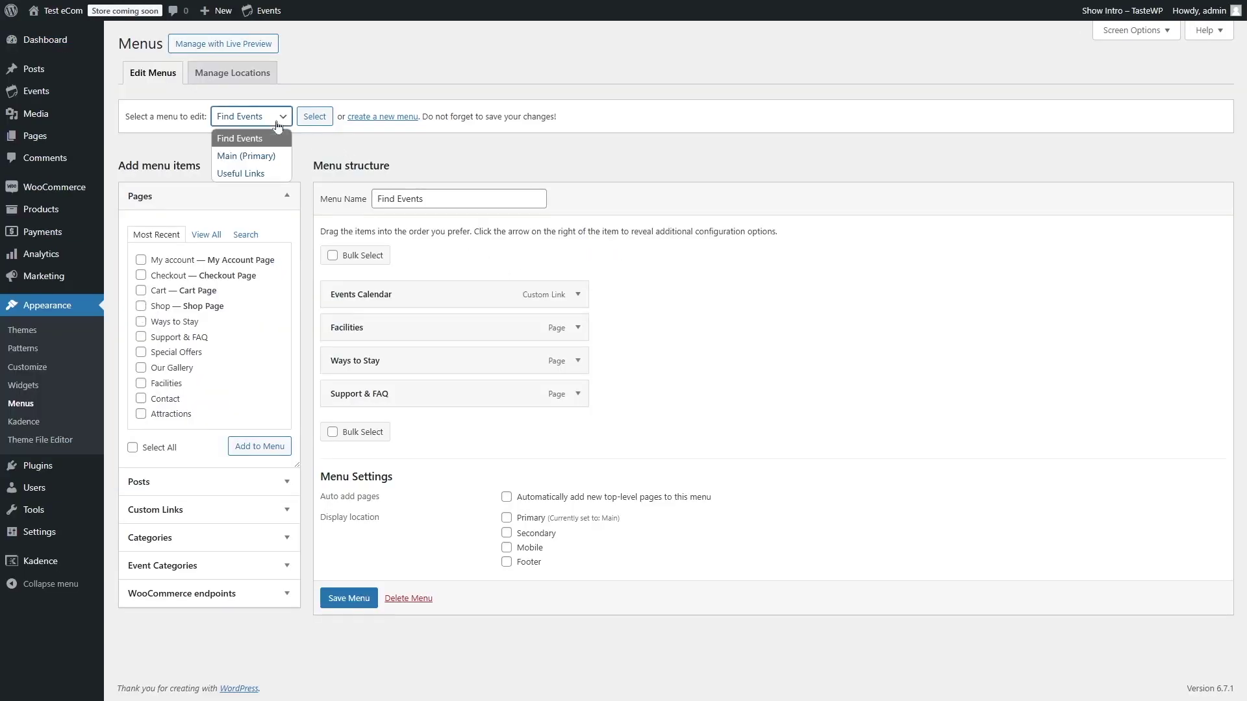
left_click(262, 163)
left_click(315, 118)
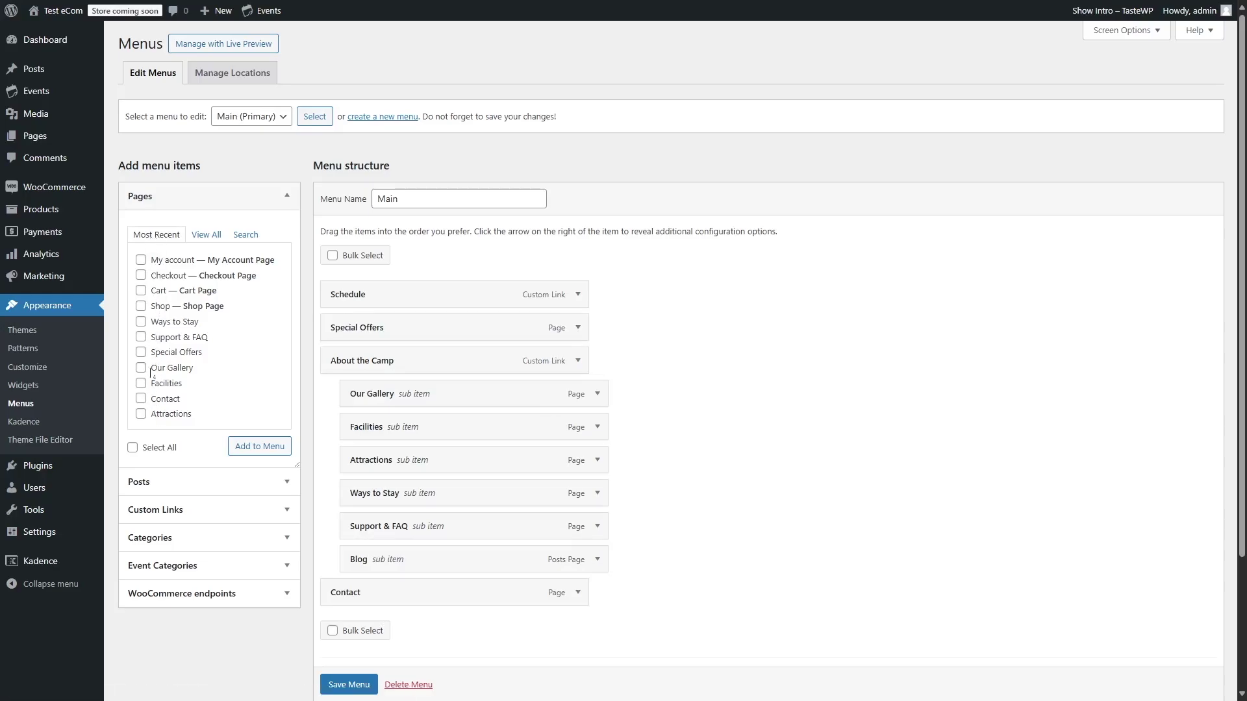
Add the Shop page to the end of the Main menu as a top-level item and save the menu.
left_click(202, 235)
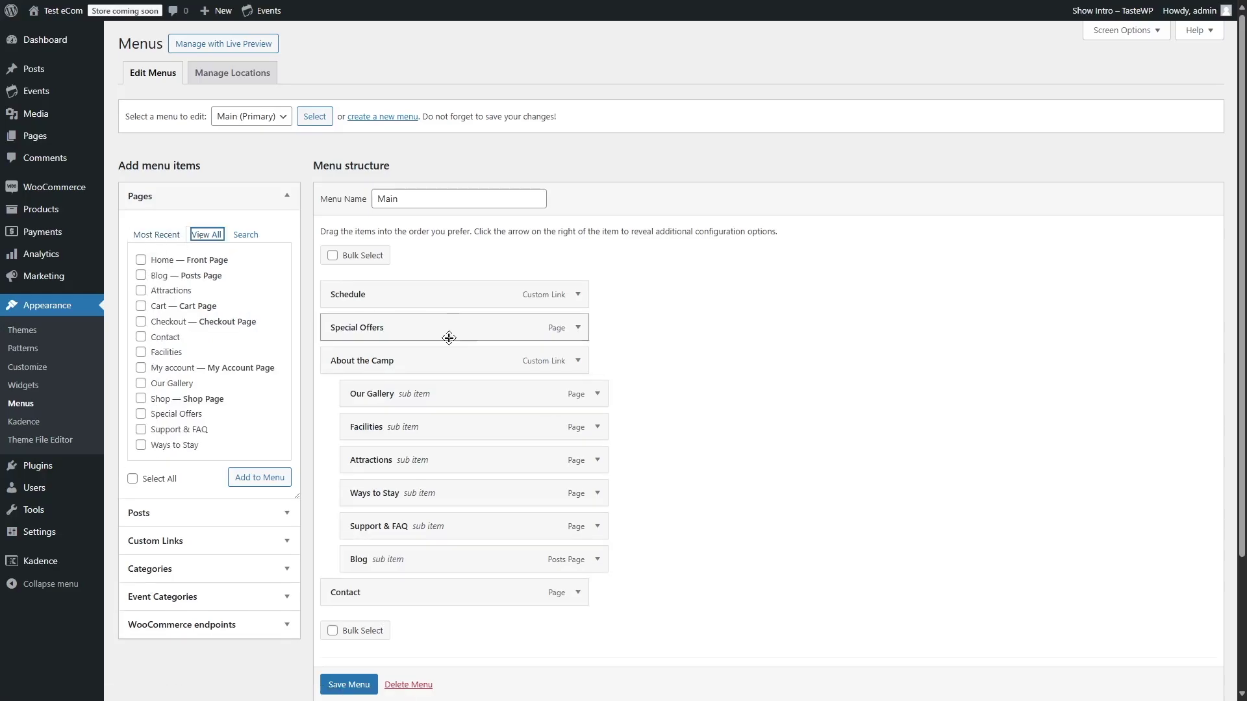
left_click(577, 330)
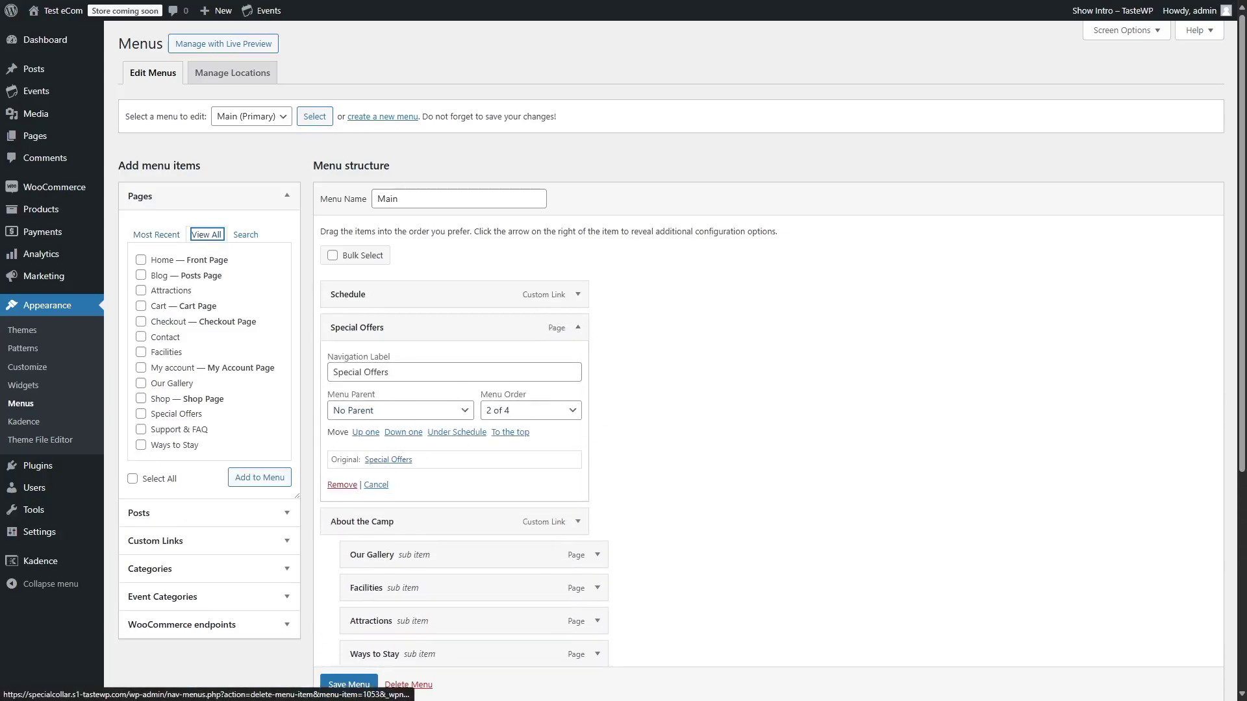
left_click(580, 333)
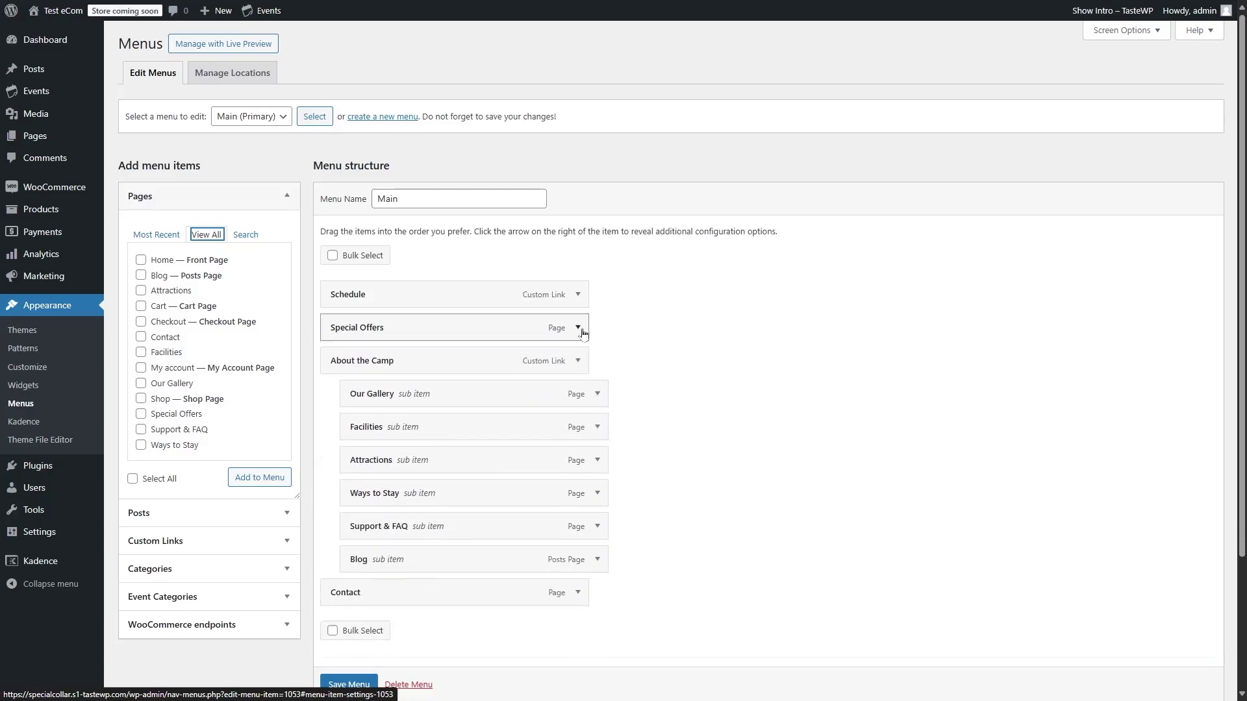
left_click(140, 399)
left_click(253, 479)
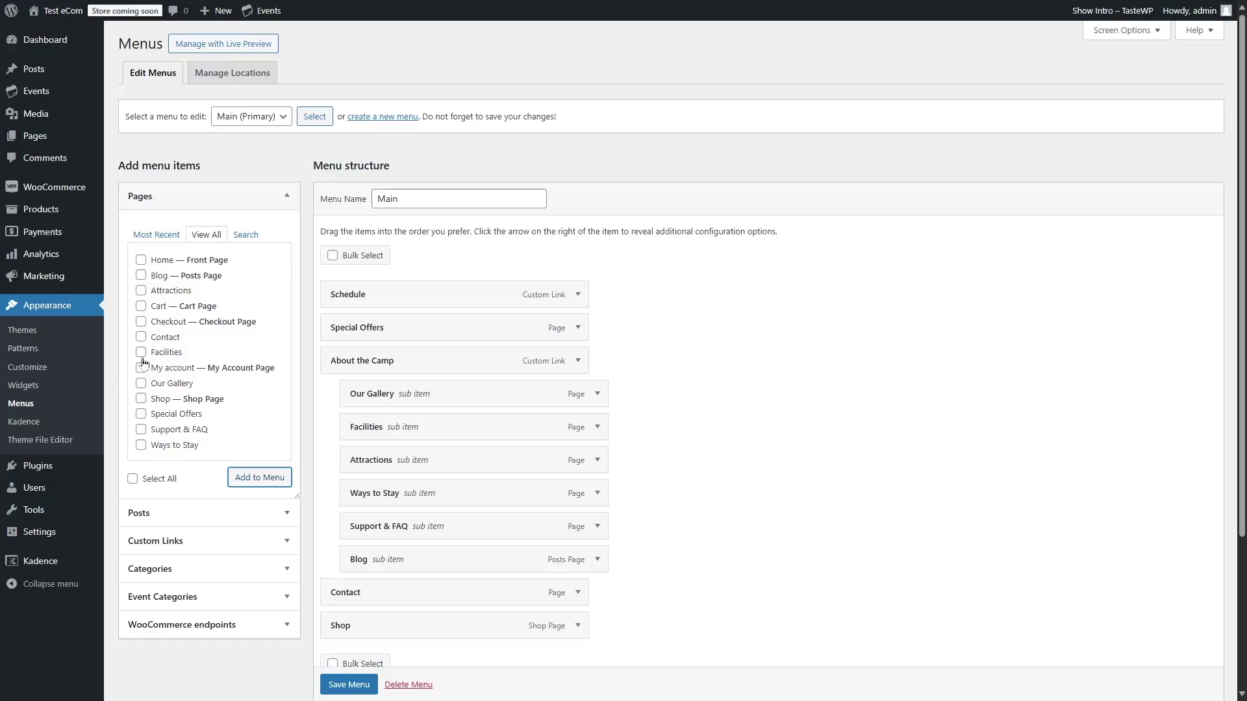
scroll(144, 363, "down", 2)
left_click(349, 691)
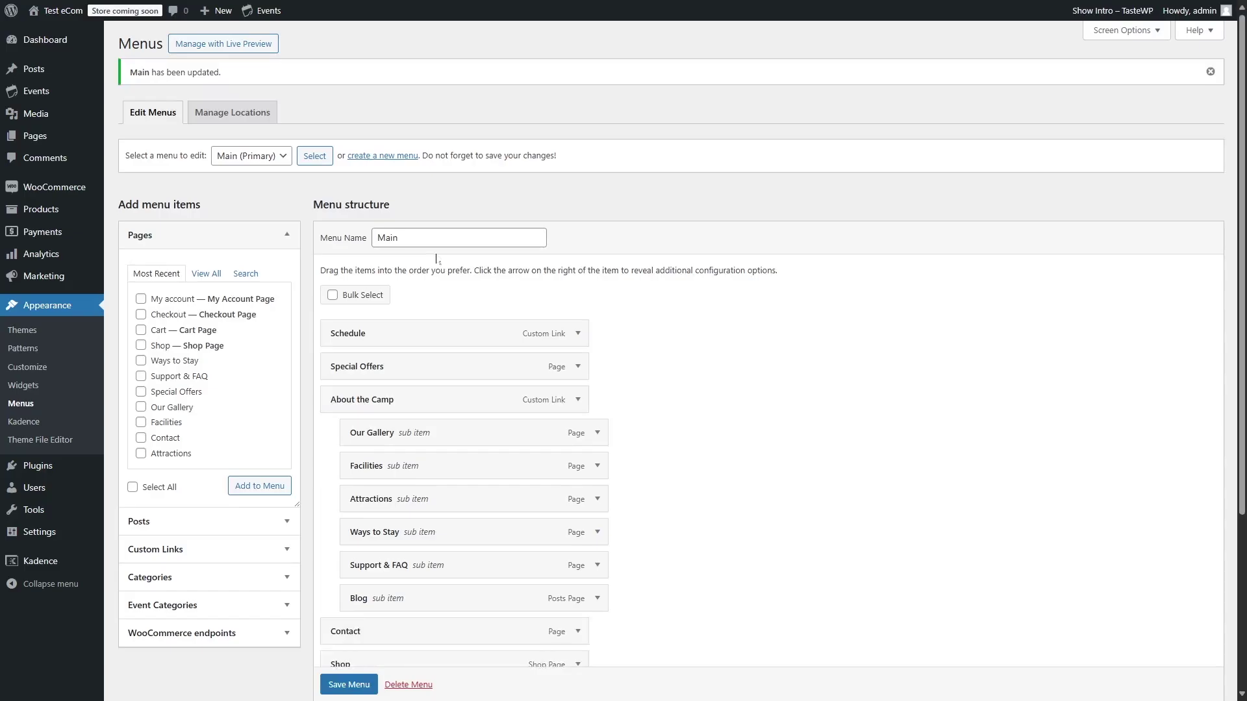
Visit the live site's Shop page through its navigation, add the Compass to the cart and view the cart.
mouse_move(55, 14)
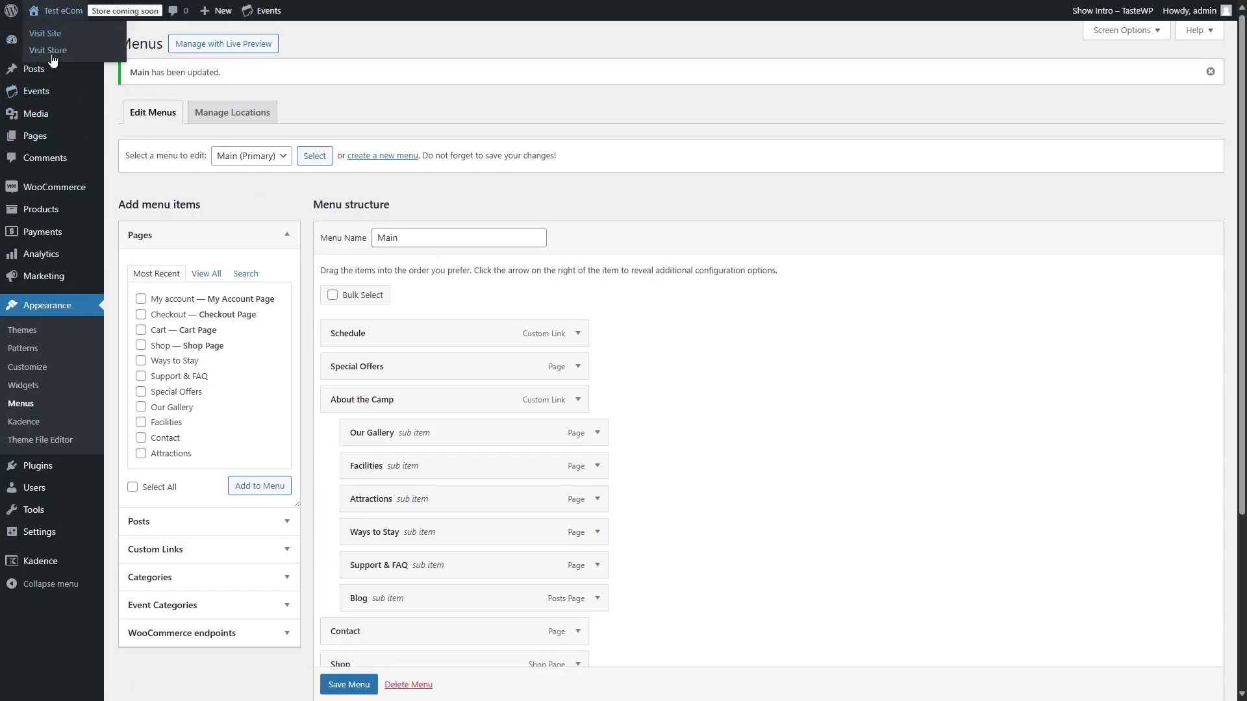
left_click(45, 33)
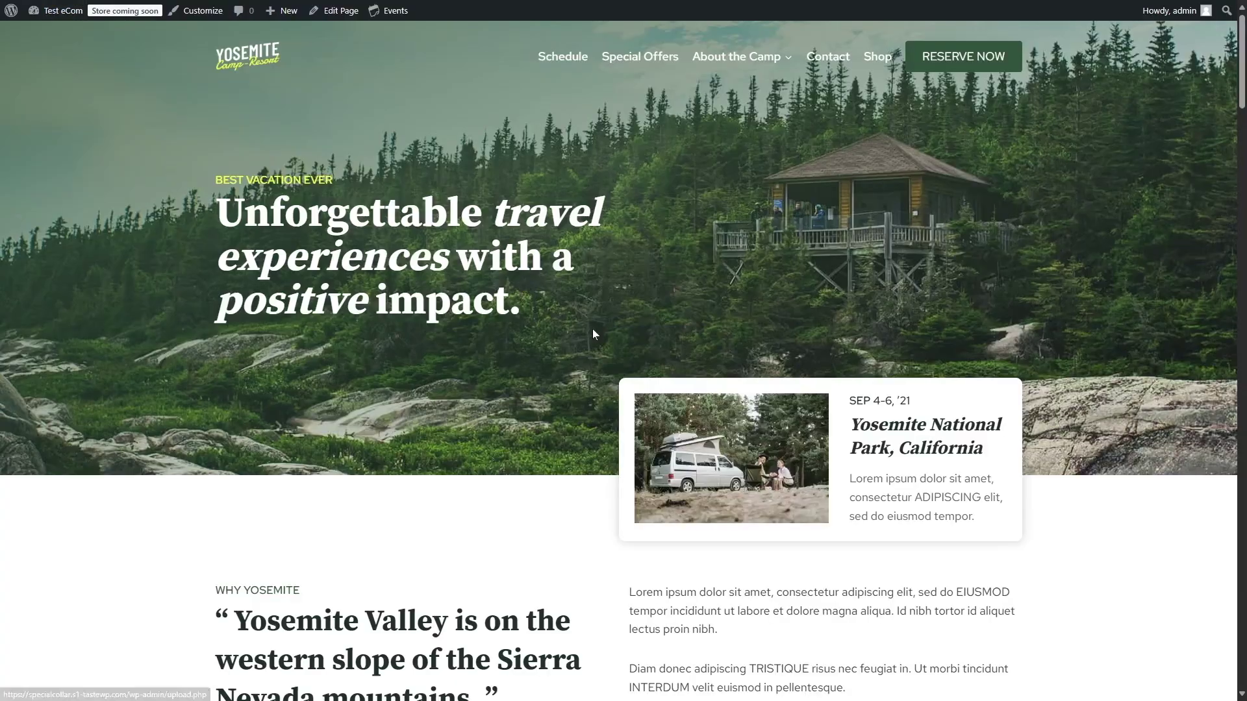
left_click(877, 58)
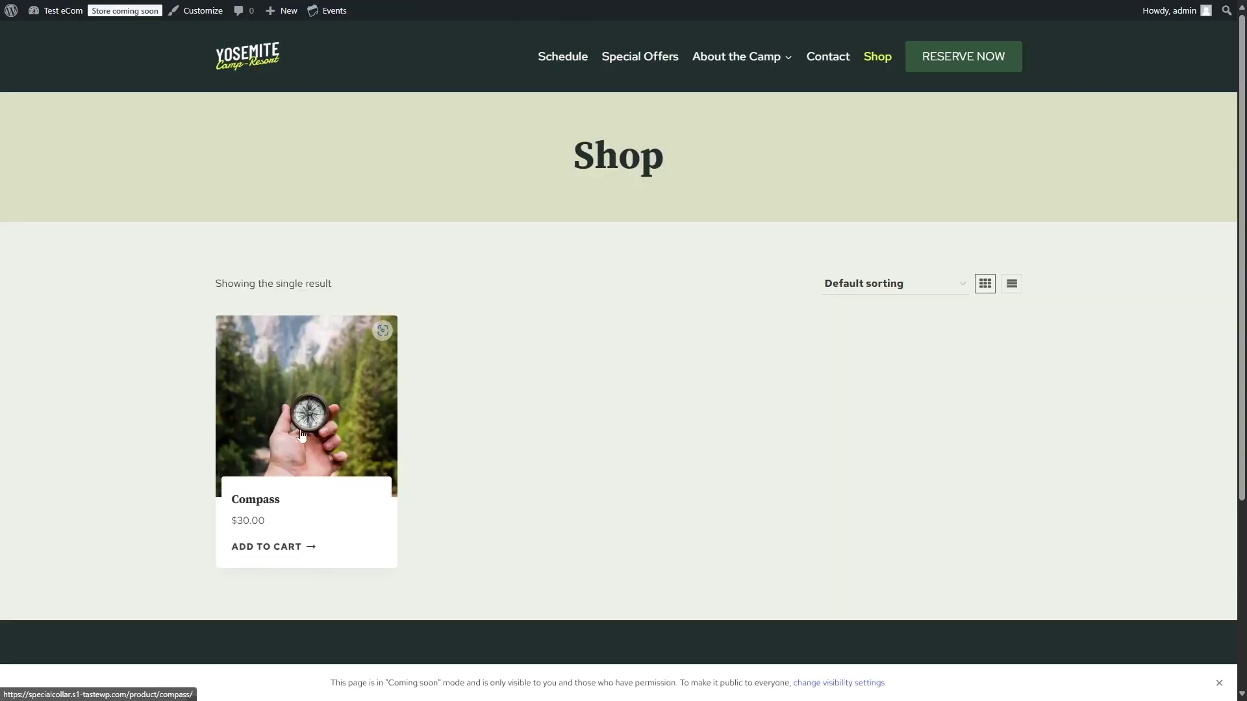
left_click(278, 547)
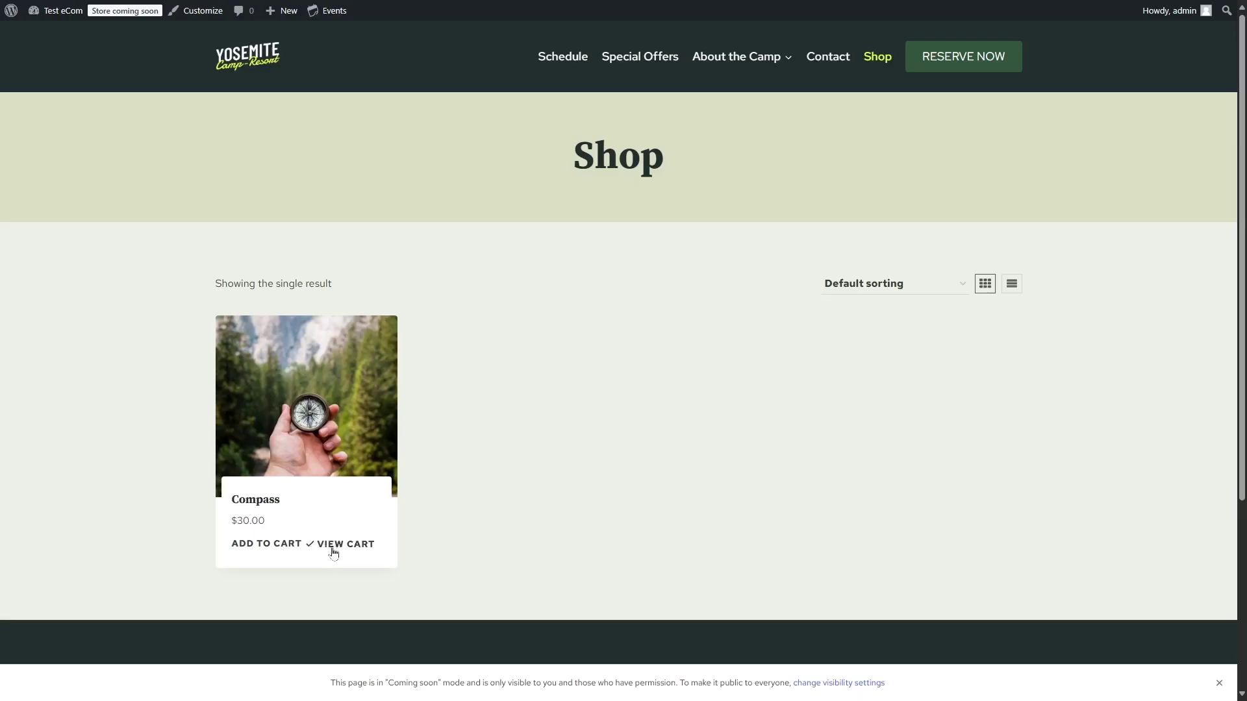
left_click(344, 545)
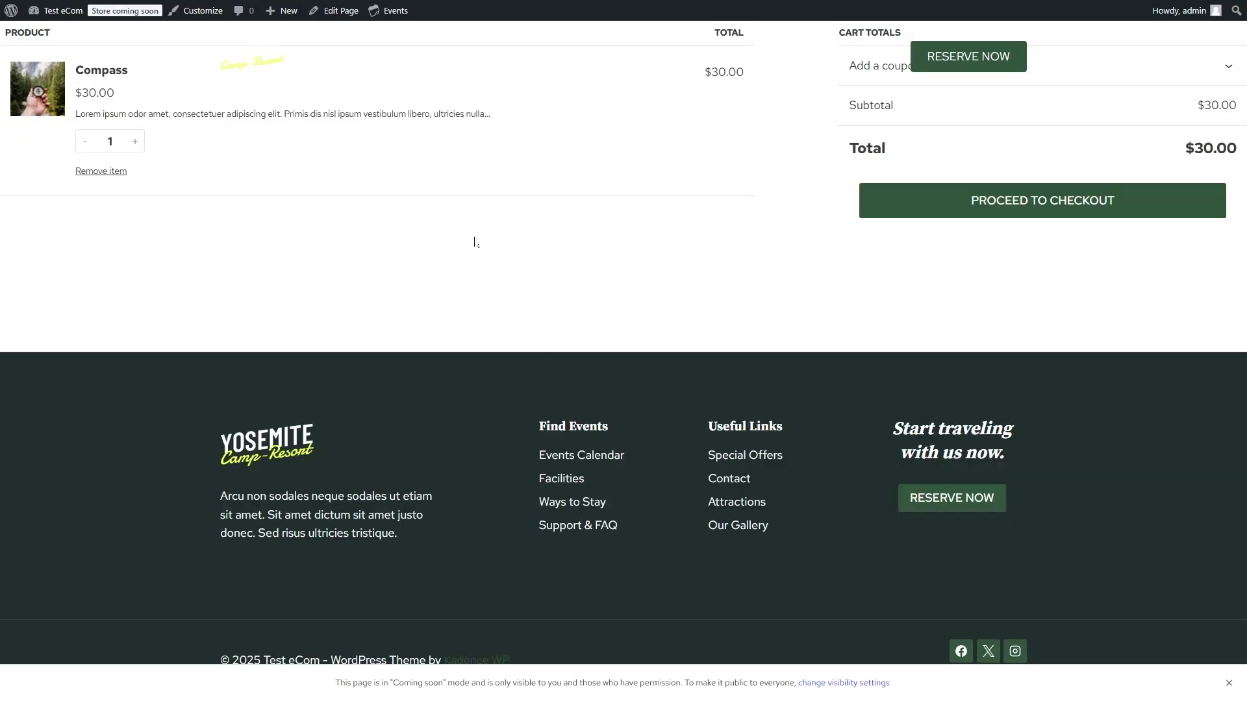
Edit the Cart page and insert a Spacer block between the page title and the cart contents.
left_click(341, 13)
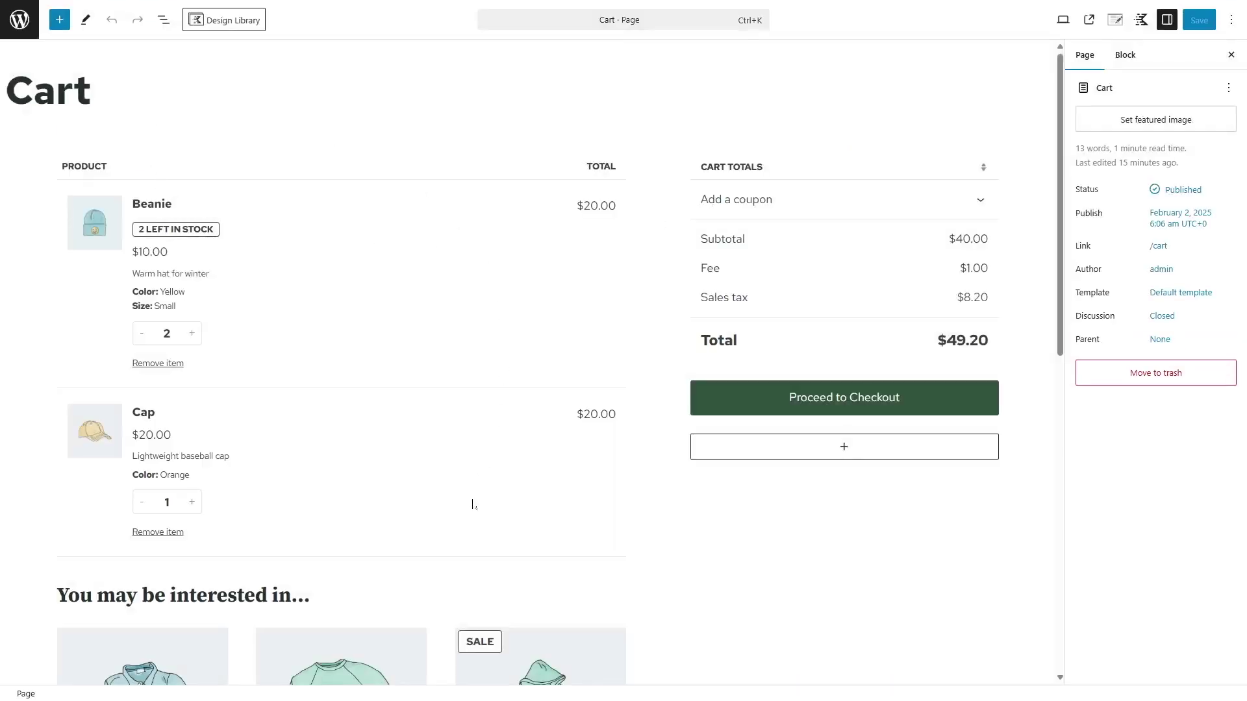
scroll(472, 505, "down", 5)
scroll(461, 537, "up", 5)
left_click(59, 19)
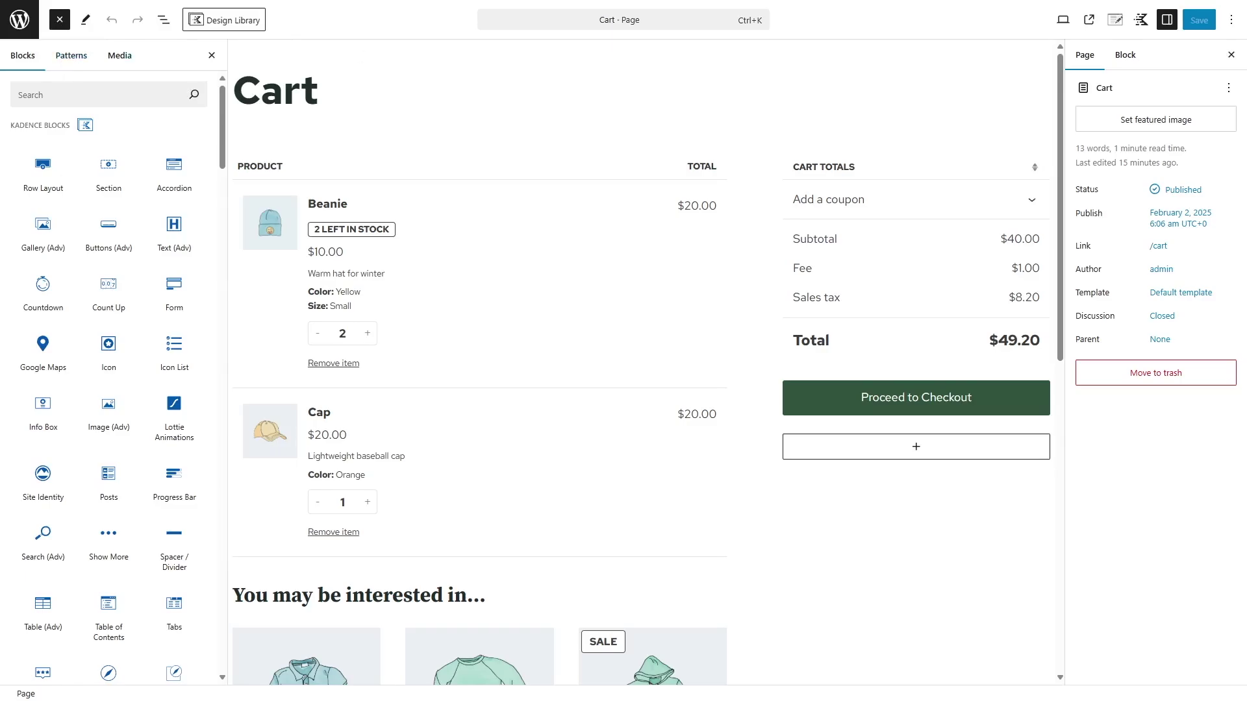
left_click(110, 86)
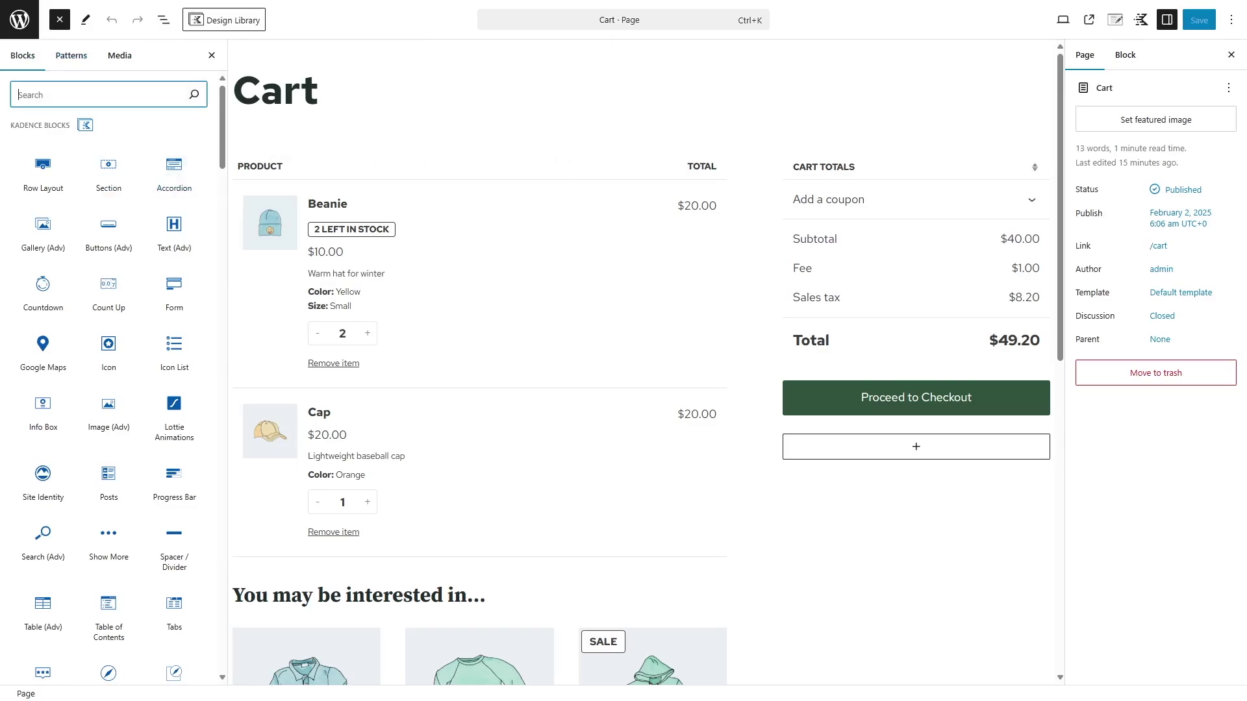
type("spac")
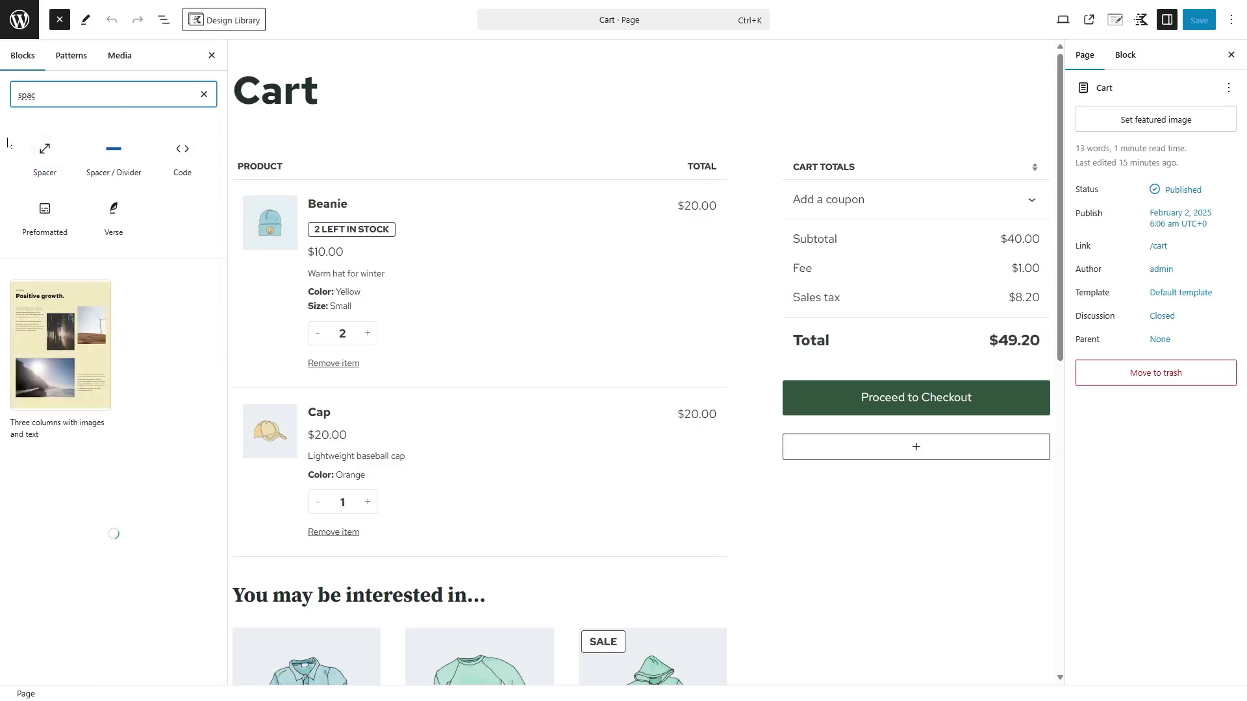
mouse_move(39, 153)
left_click_drag(39, 153, 539, 115)
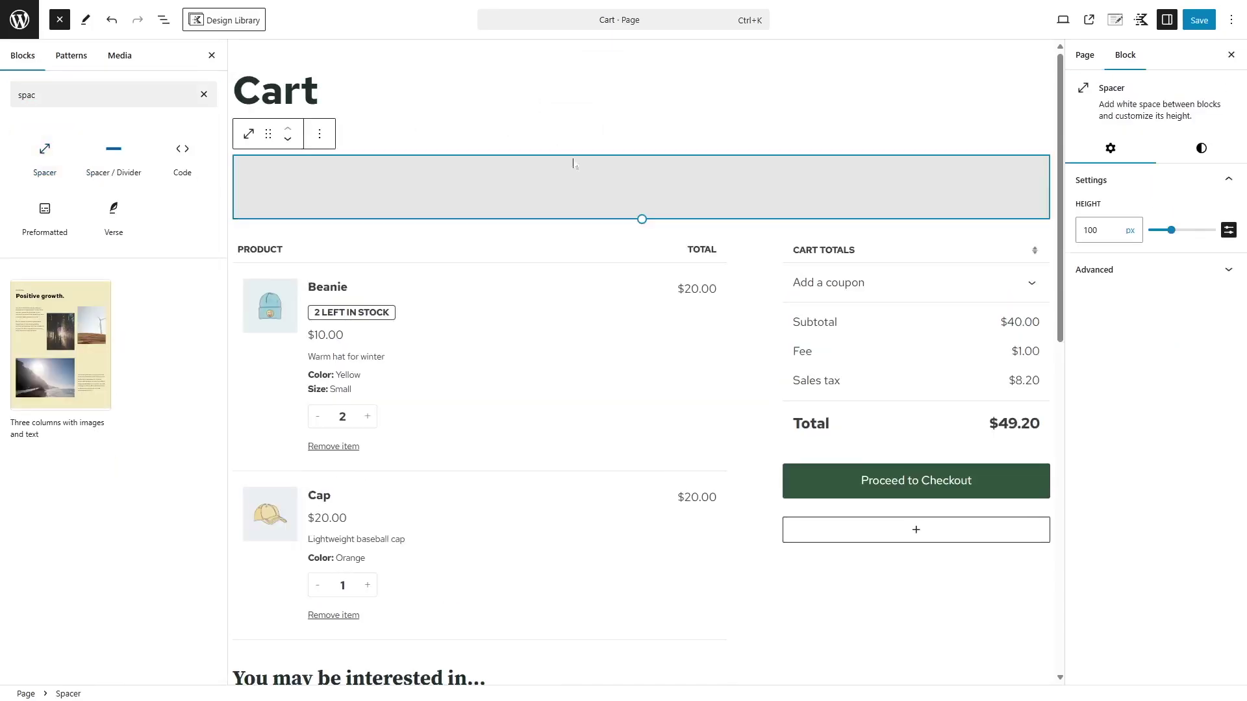
Stretch the spacer to about 291 px high, update the Cart page and view it on the site.
left_click_drag(641, 220, 642, 342)
left_click(1202, 25)
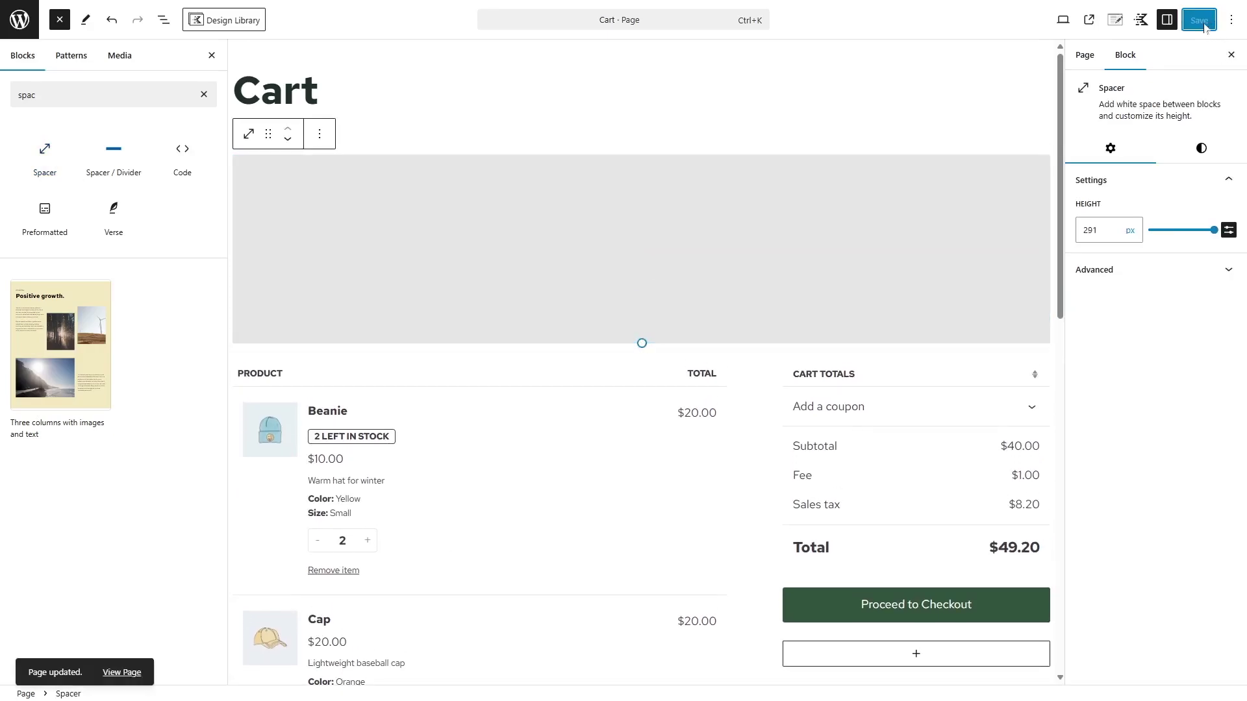
left_click(124, 669)
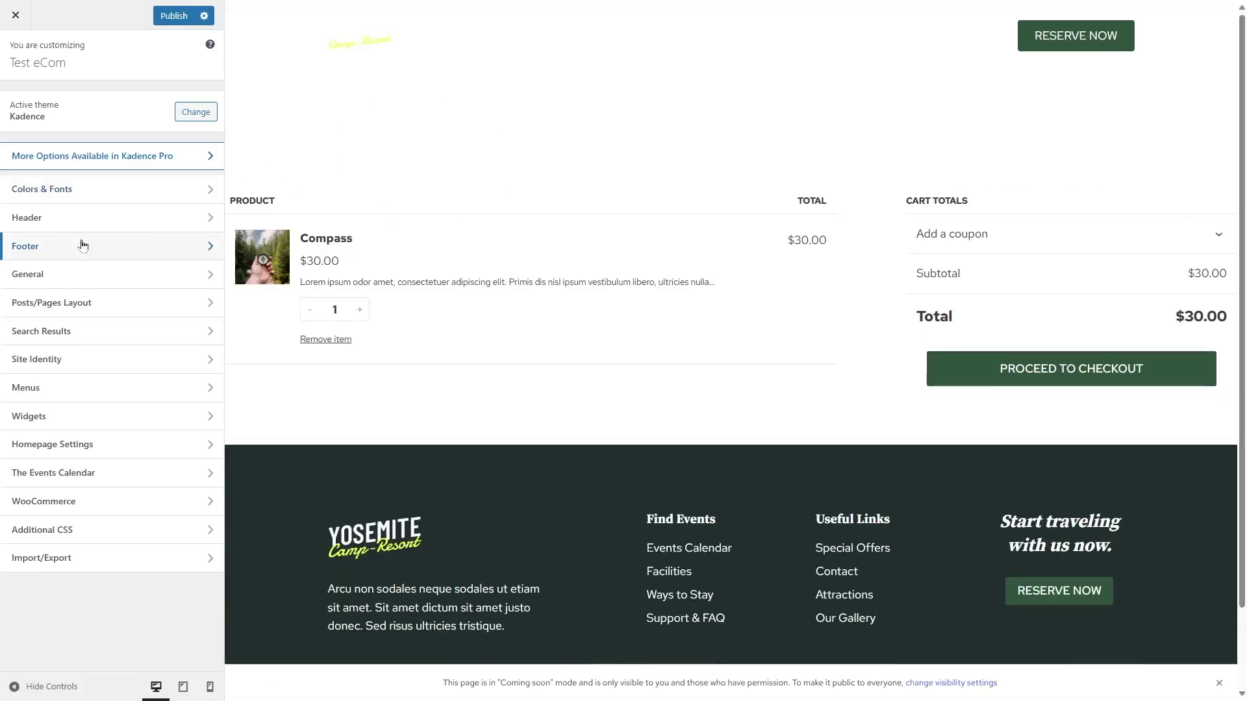
Disable the transparent header in the theme's header settings, publish the change and return to the cart page.
left_click(92, 218)
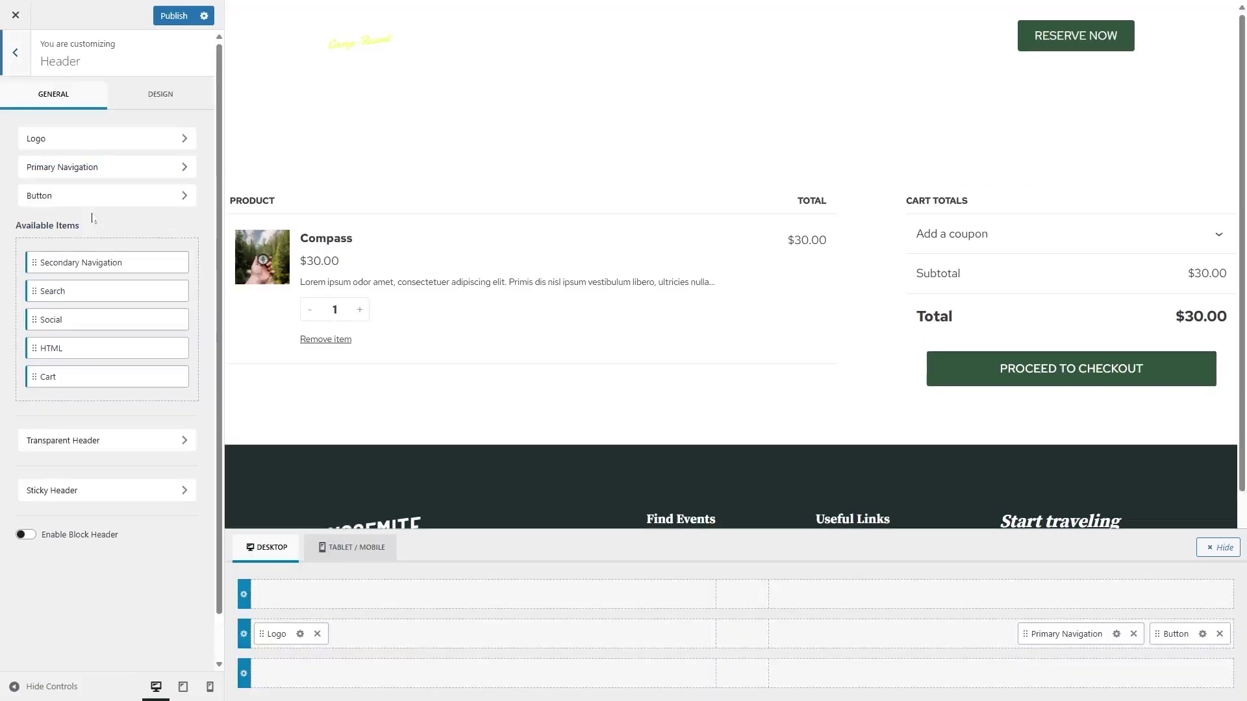
left_click(165, 440)
left_click(26, 129)
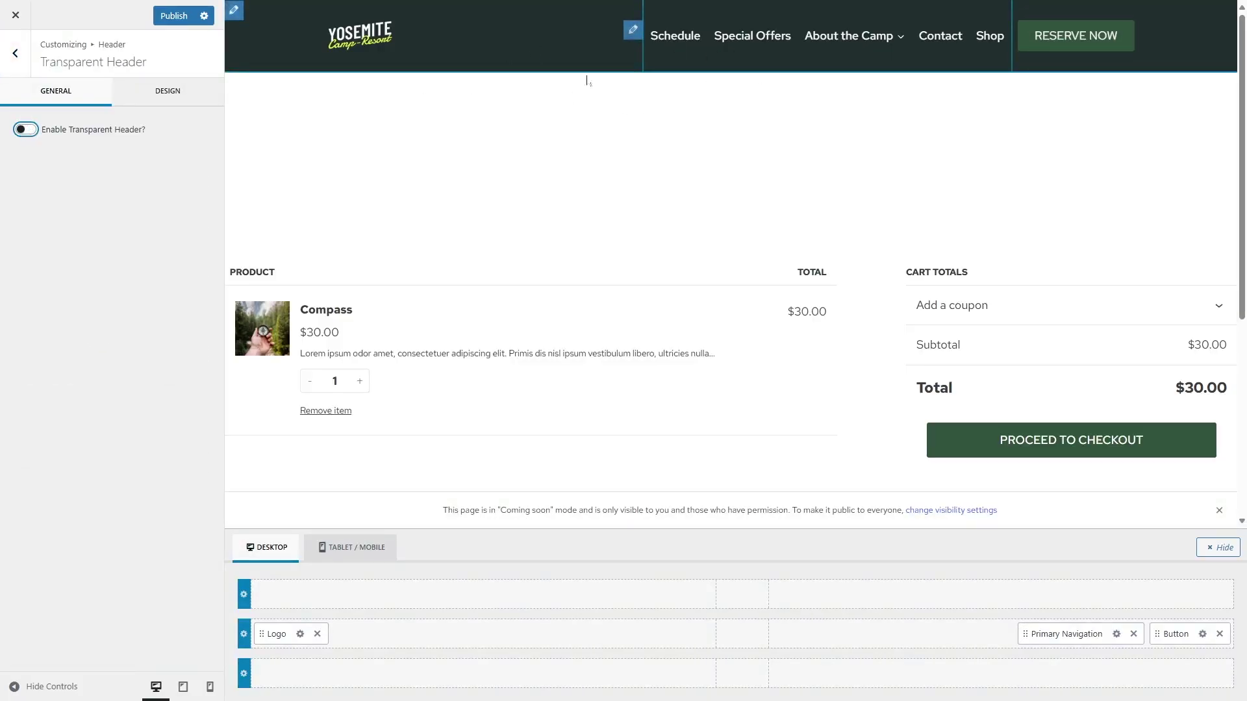
left_click(164, 20)
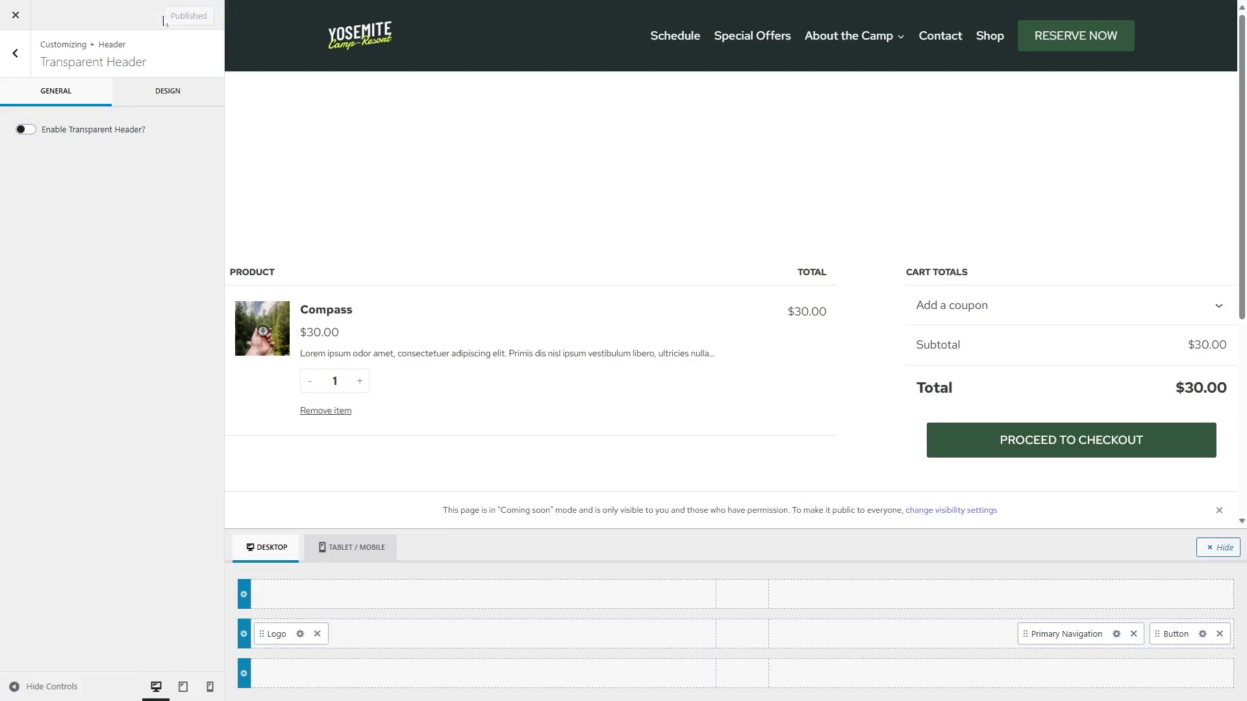
left_click(11, 25)
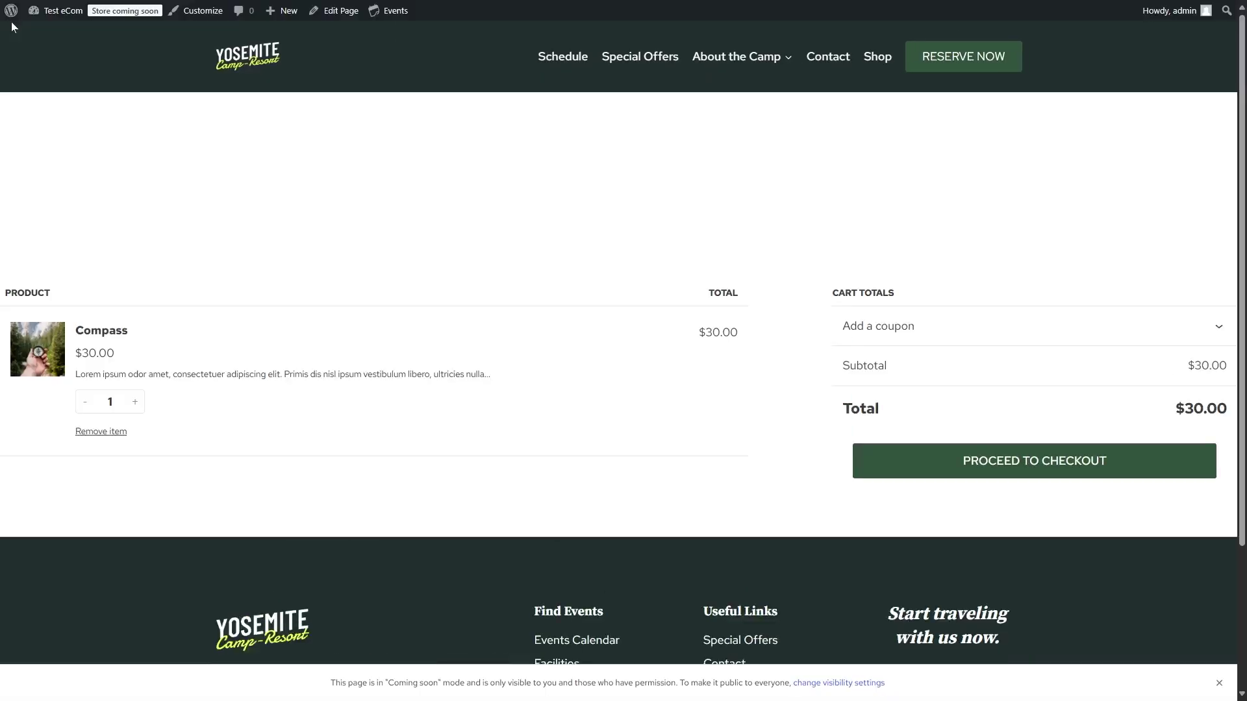
Set the compass quantity in the cart to 2 and proceed to checkout.
left_click(134, 401)
left_click(85, 402)
left_click(1006, 465)
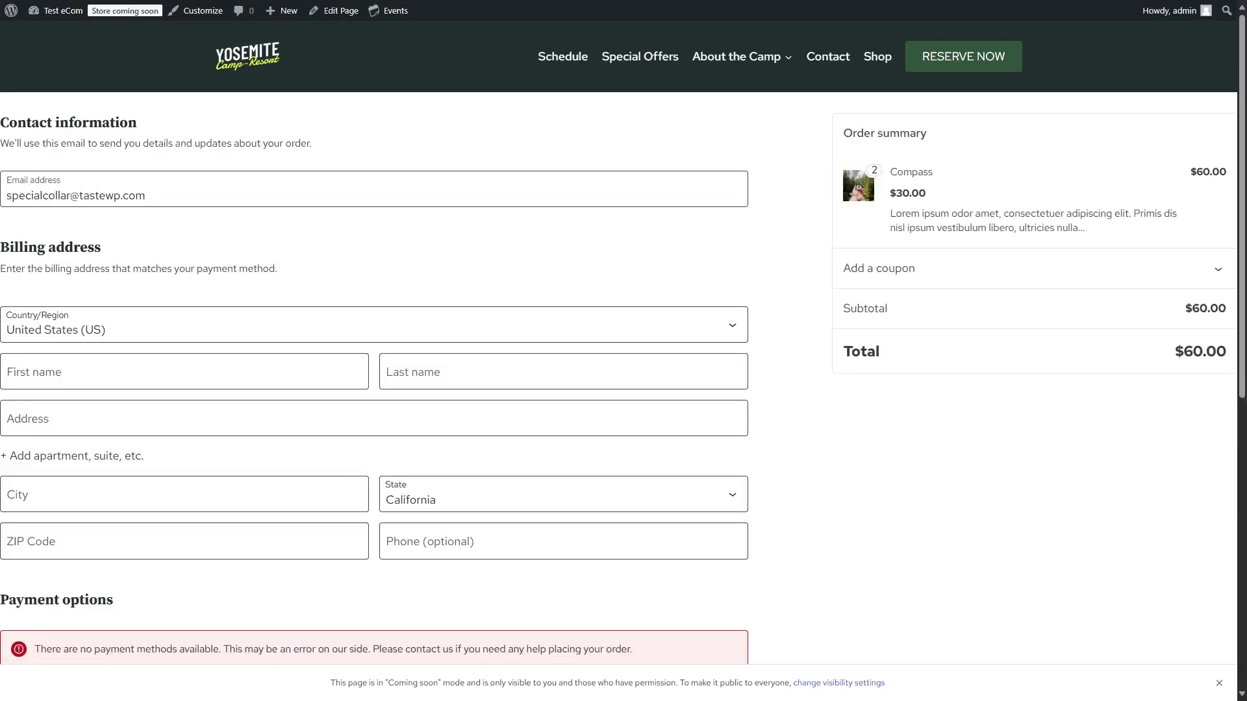
Examine the checkout page's contact, billing address, payment options and order summary sections.
scroll(215, 389, "down", 2)
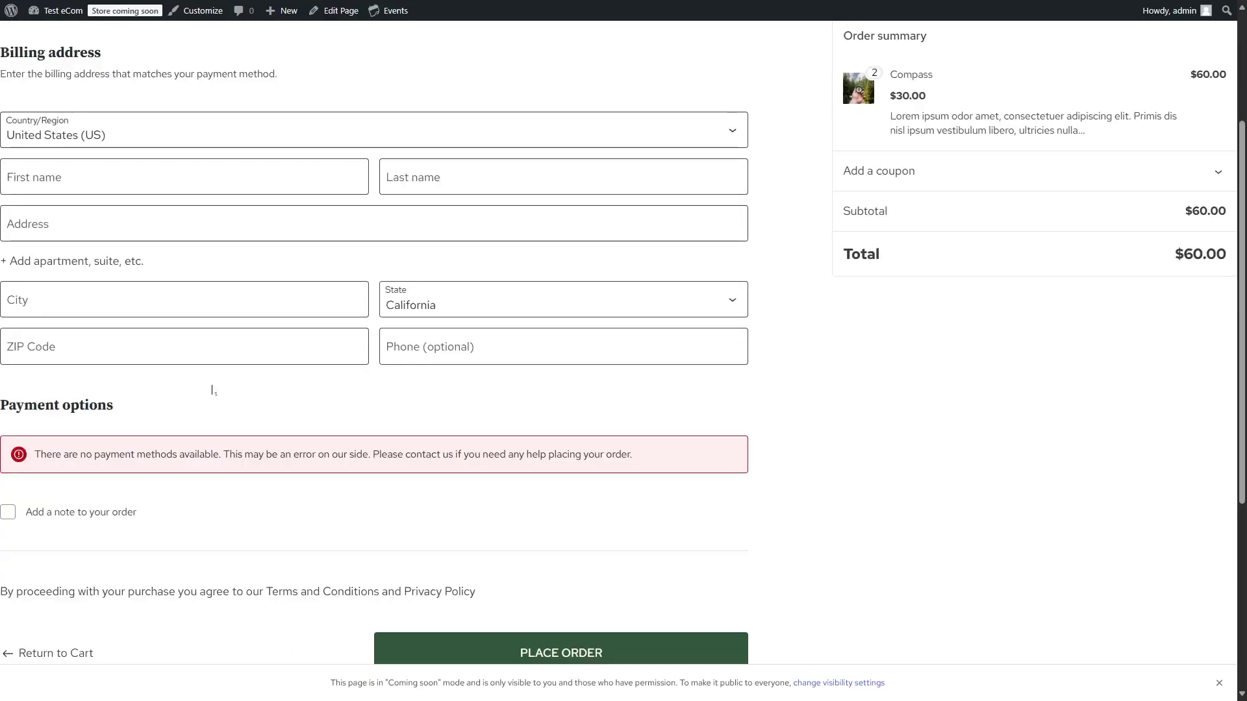
scroll(359, 387, "down", 3)
scroll(359, 387, "up", 3)
scroll(359, 387, "up", 1)
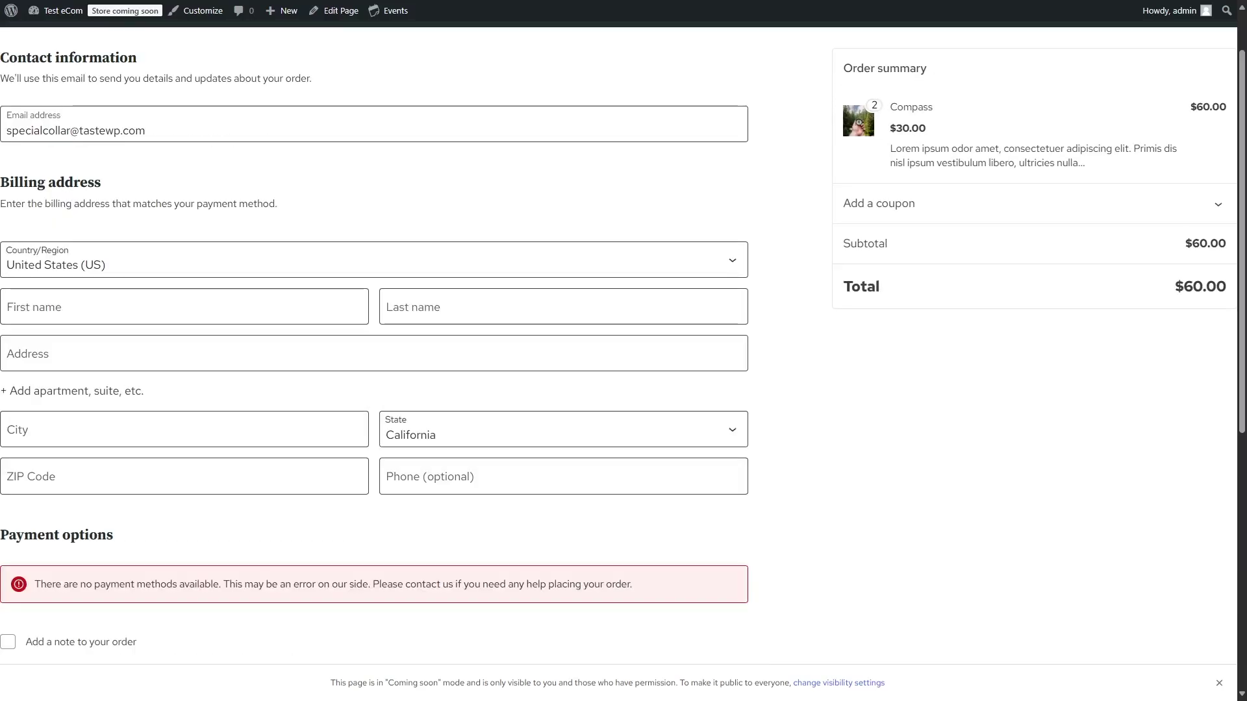
scroll(359, 387, "down", 5)
scroll(578, 456, "up", 6)
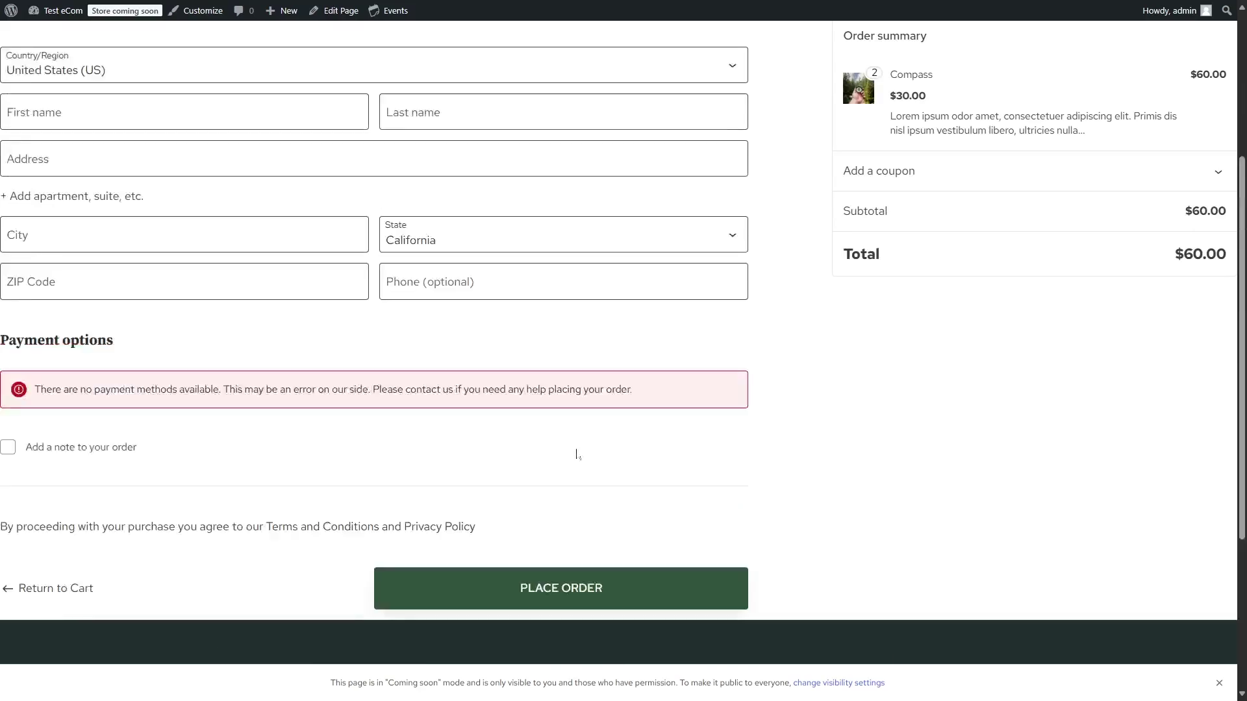
scroll(558, 269, "down", 4)
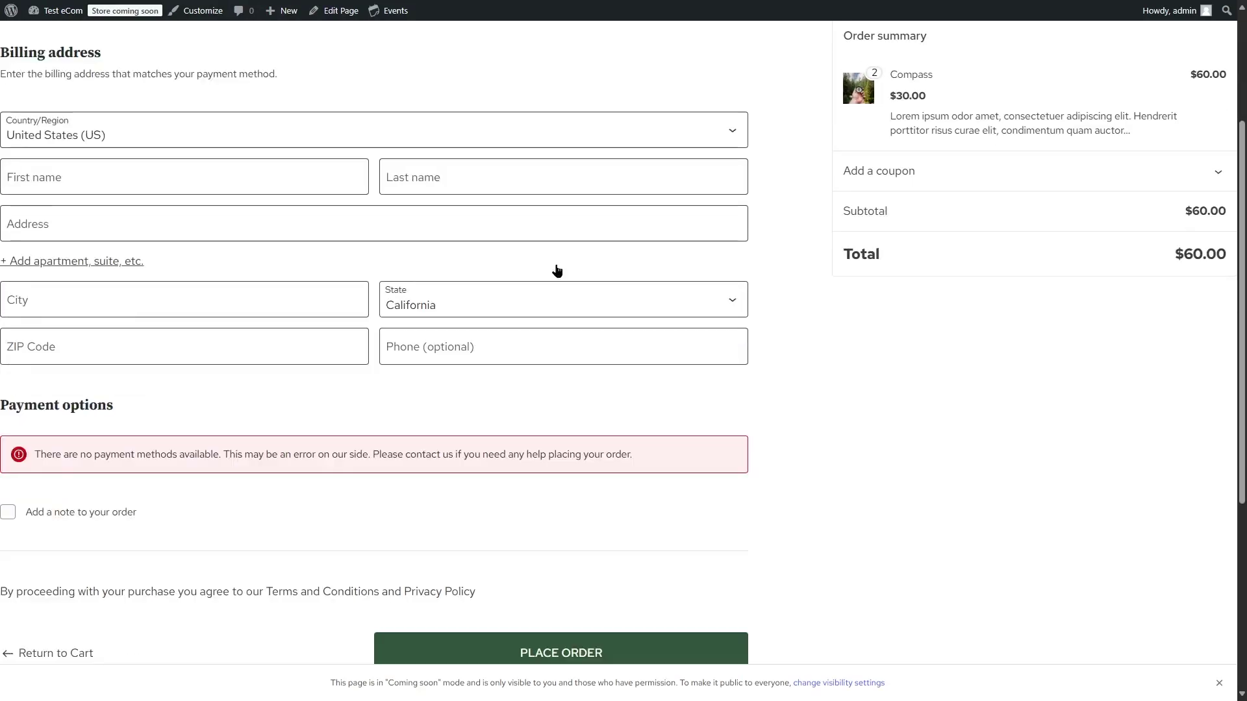
scroll(557, 270, "up", 4)
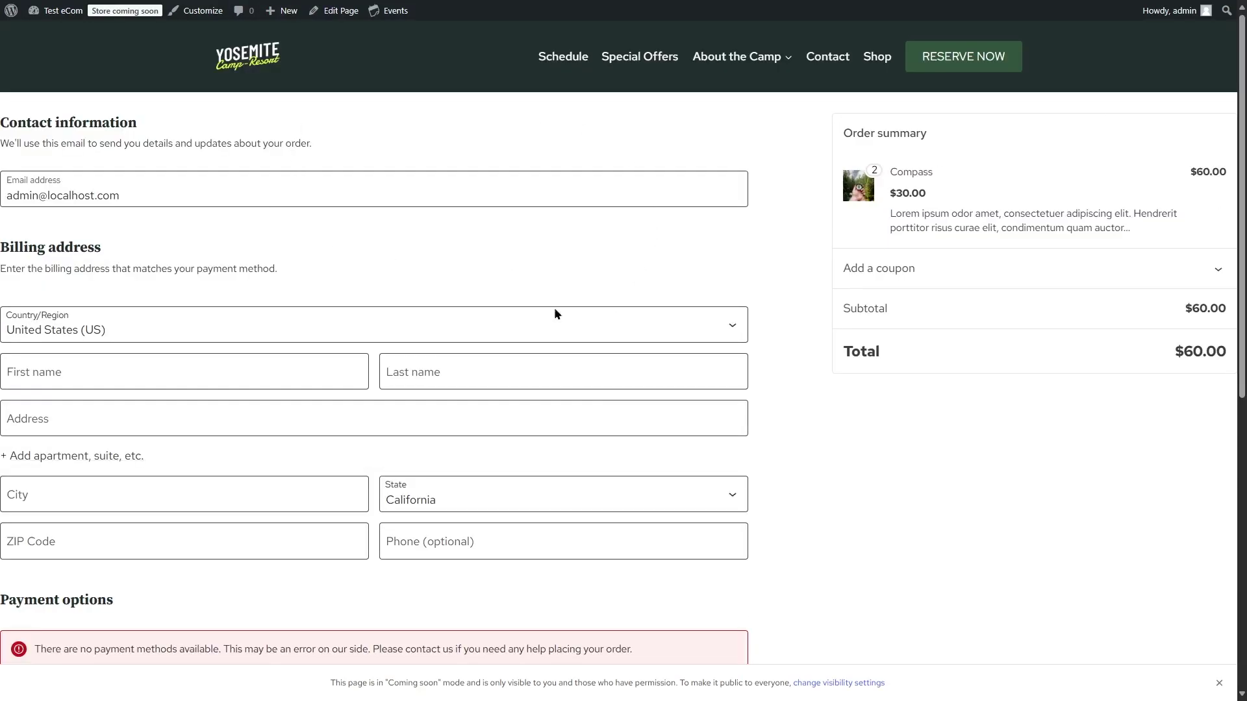
Set the Checkout page's layout to Normal, save the page and view it on the site.
left_click(332, 15)
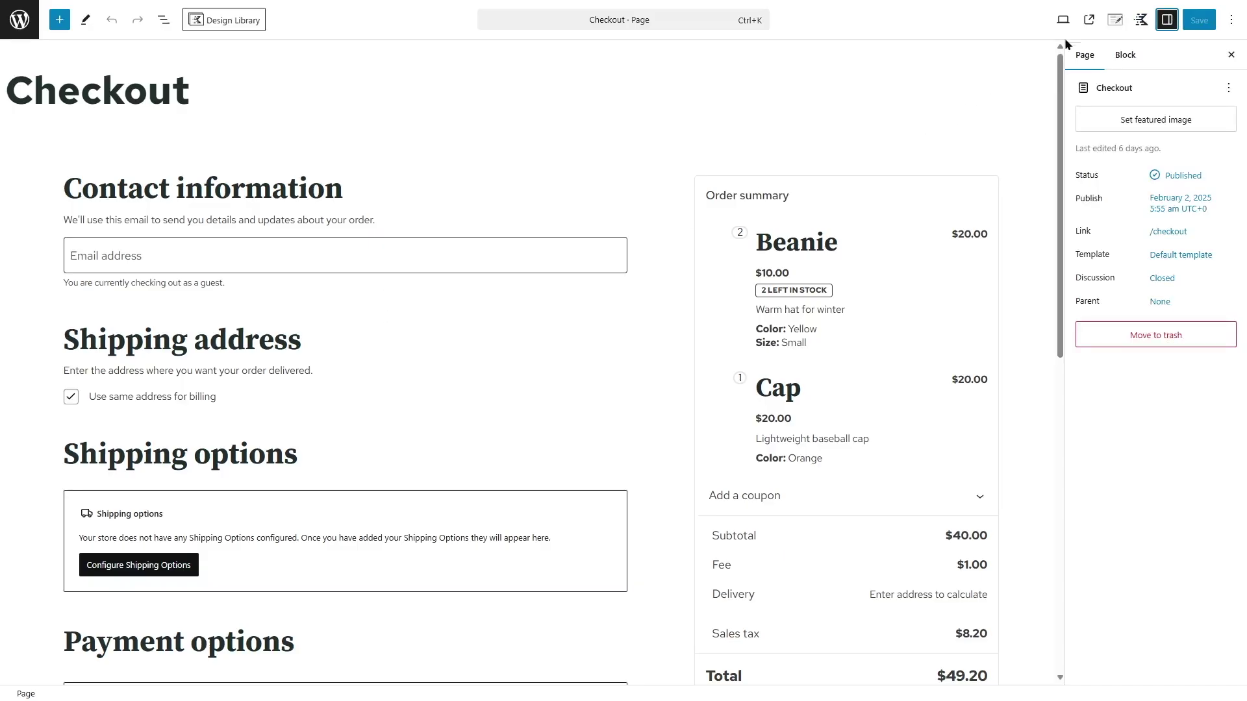
left_click(1116, 23)
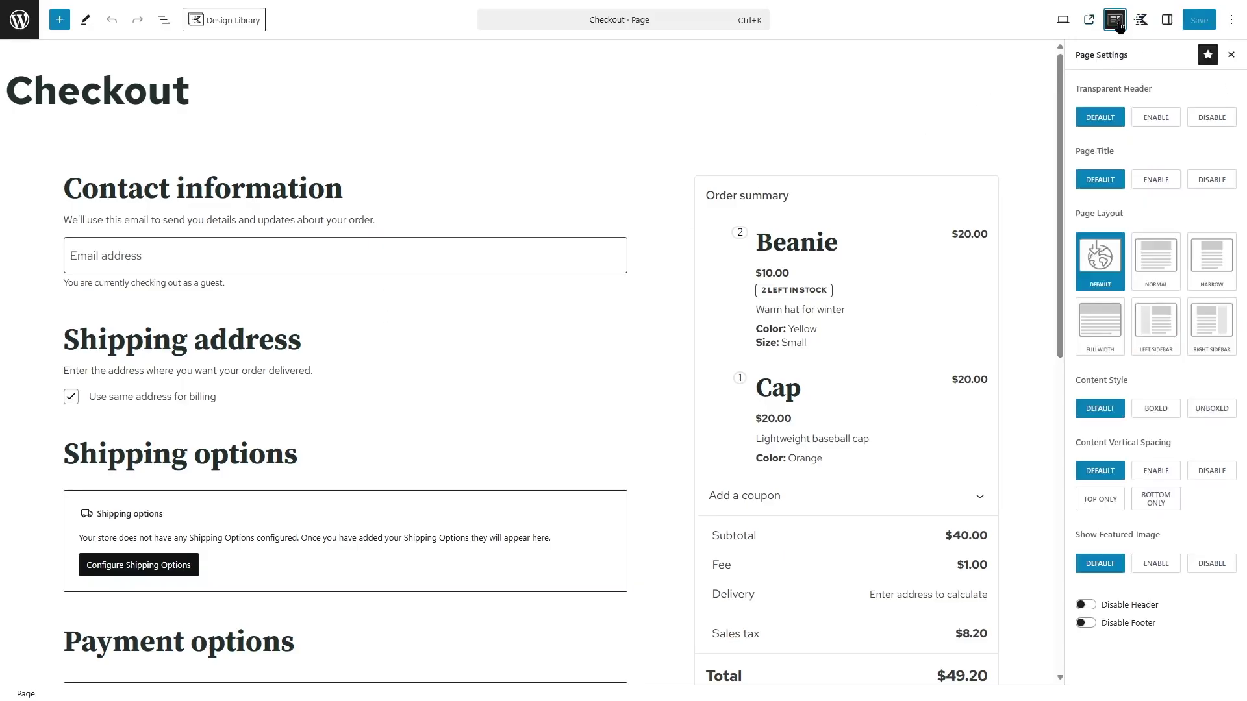
left_click(1148, 260)
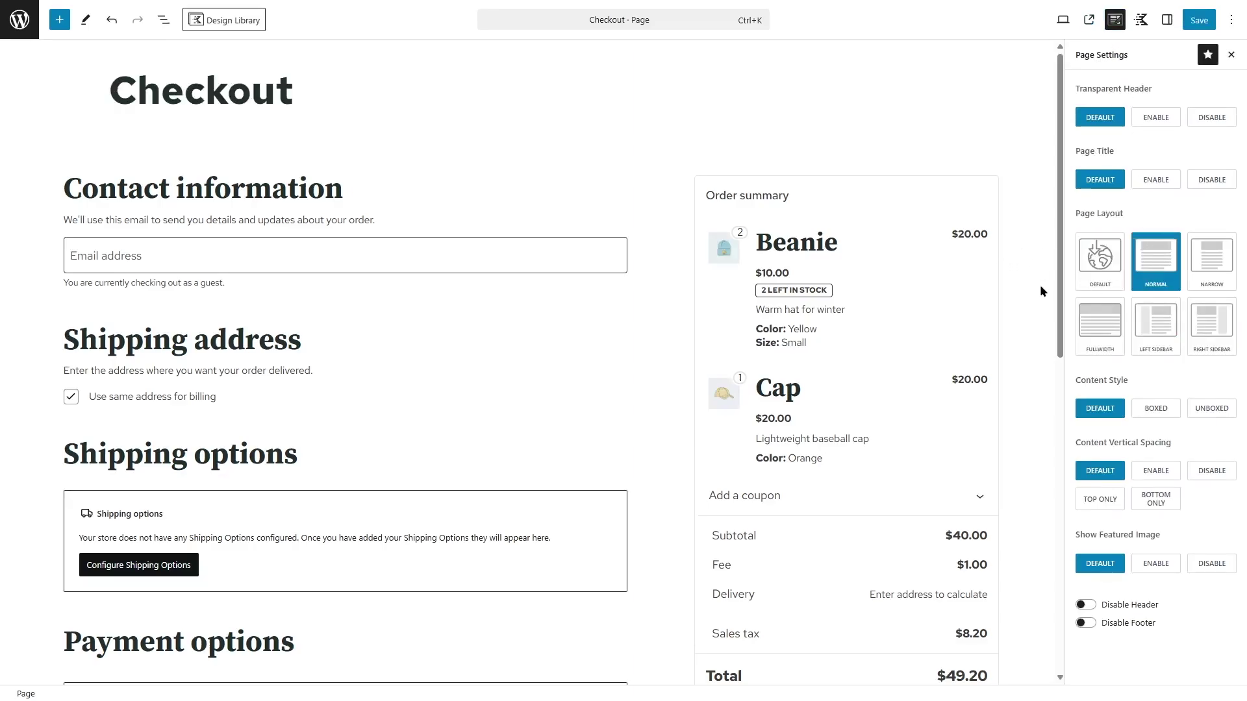
left_click(1192, 27)
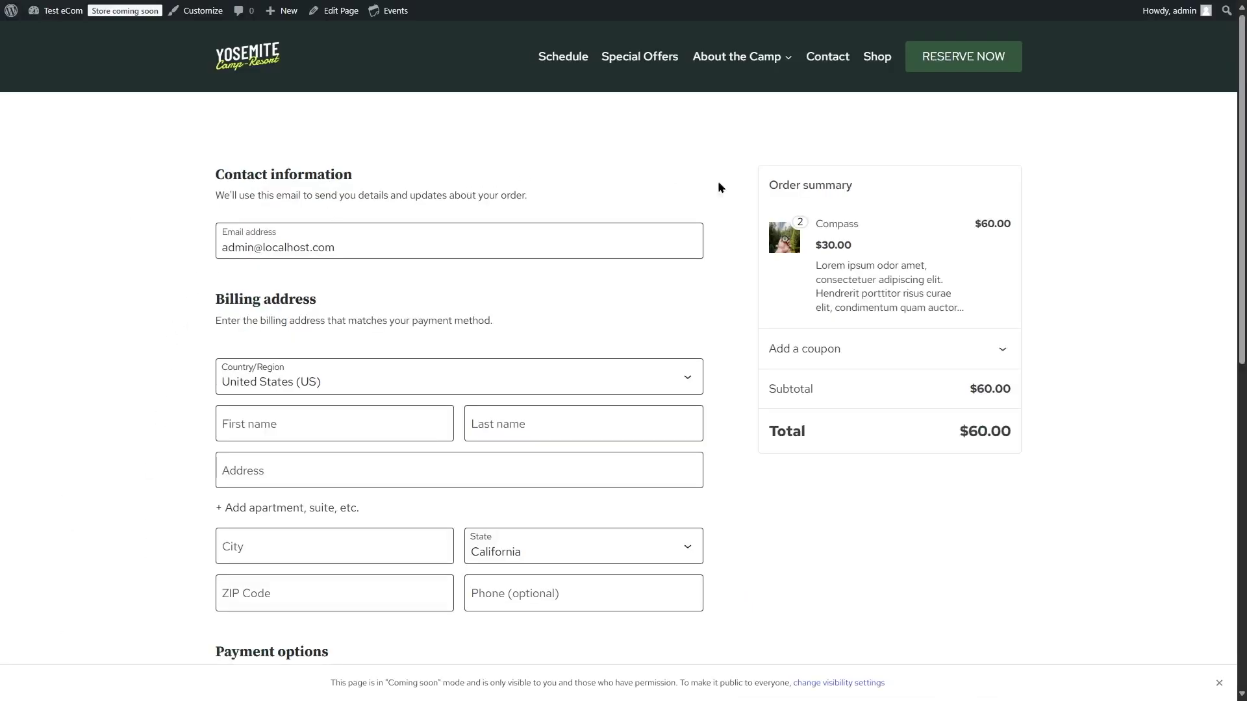
scroll(742, 508, "down", 1)
scroll(742, 504, "up", 1)
Open the site's menu editor and add the Cart page to the Main menu.
mouse_move(58, 10)
left_click(53, 37)
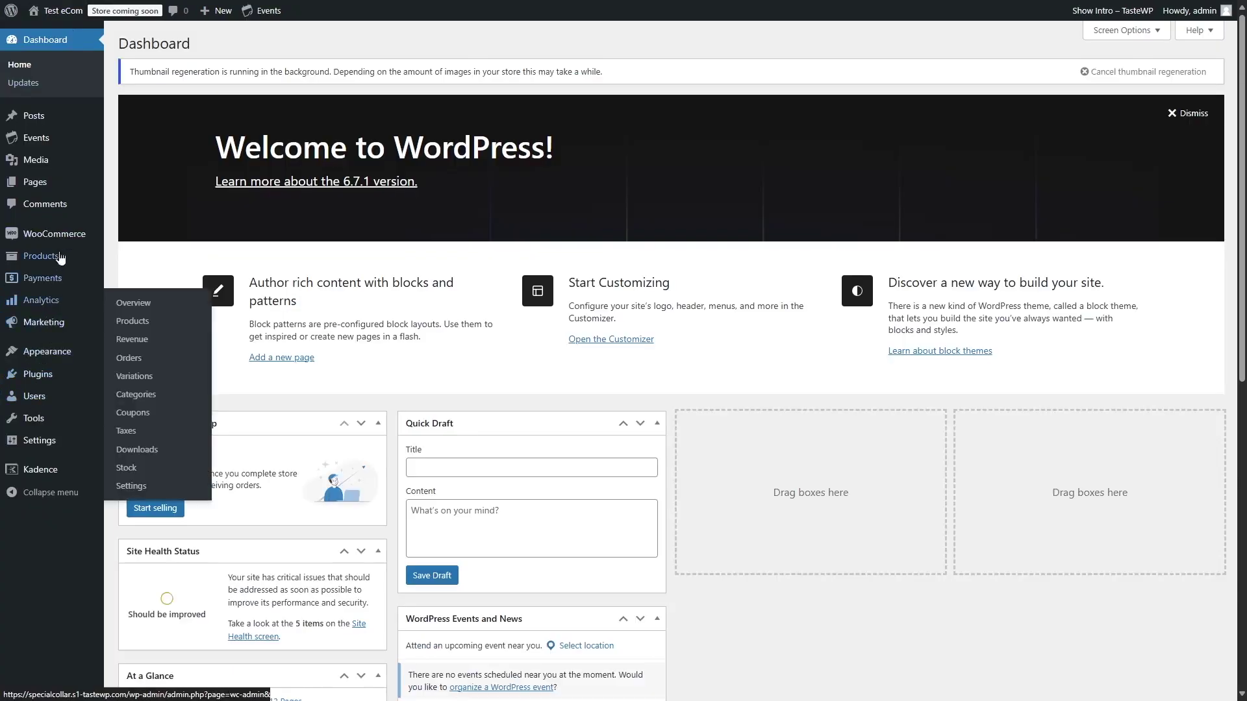
mouse_move(63, 243)
mouse_move(52, 353)
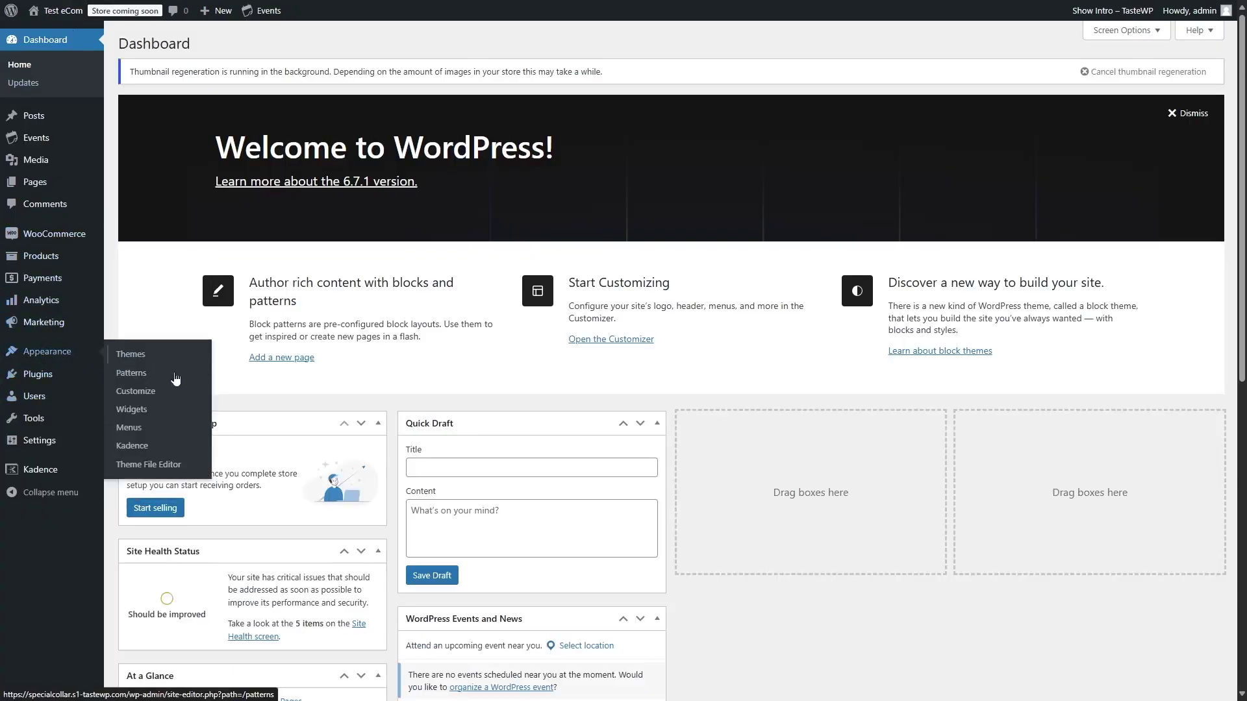
left_click(156, 433)
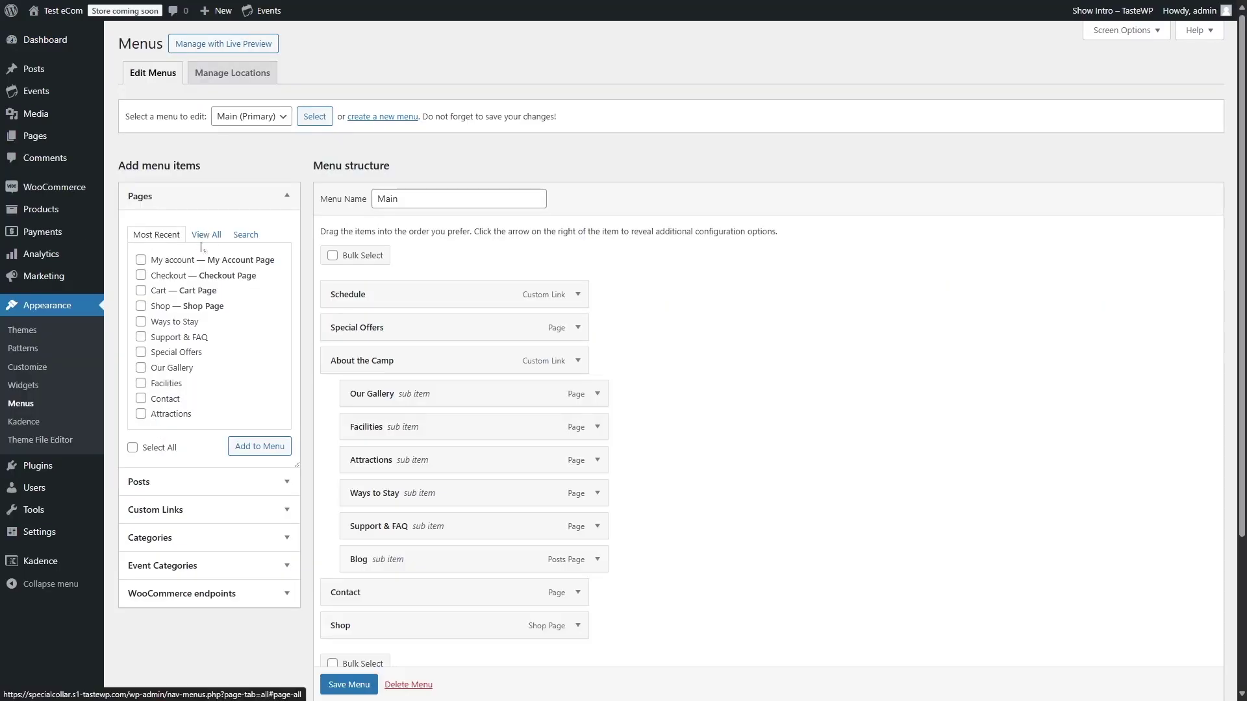
left_click(141, 292)
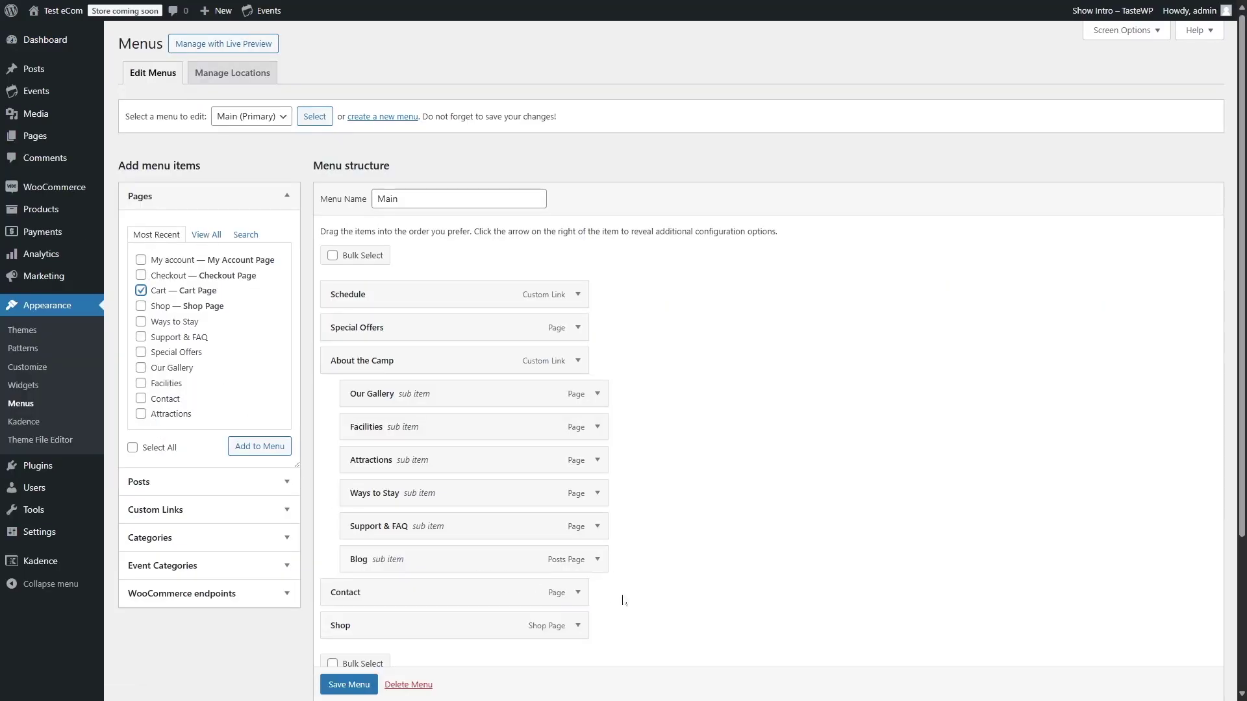
left_click(261, 454)
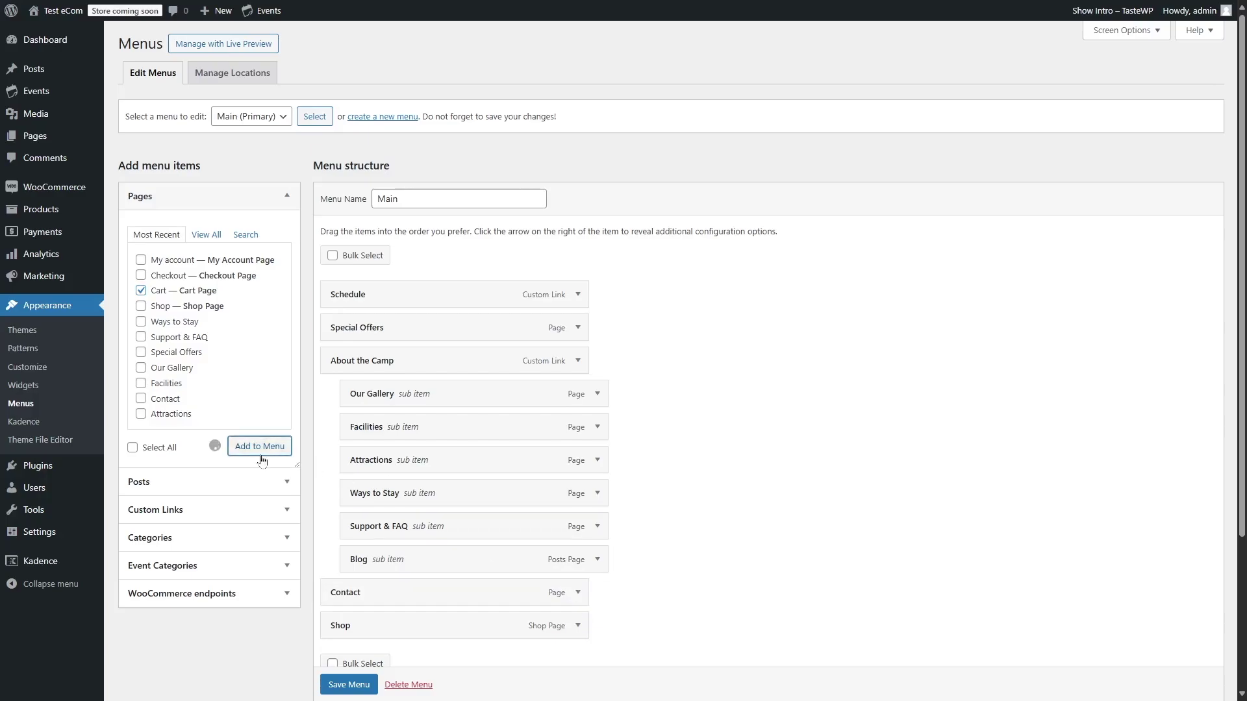
Remove the Contact item from the Main menu and save the menu.
left_click(570, 598)
scroll(502, 600, "down", 2)
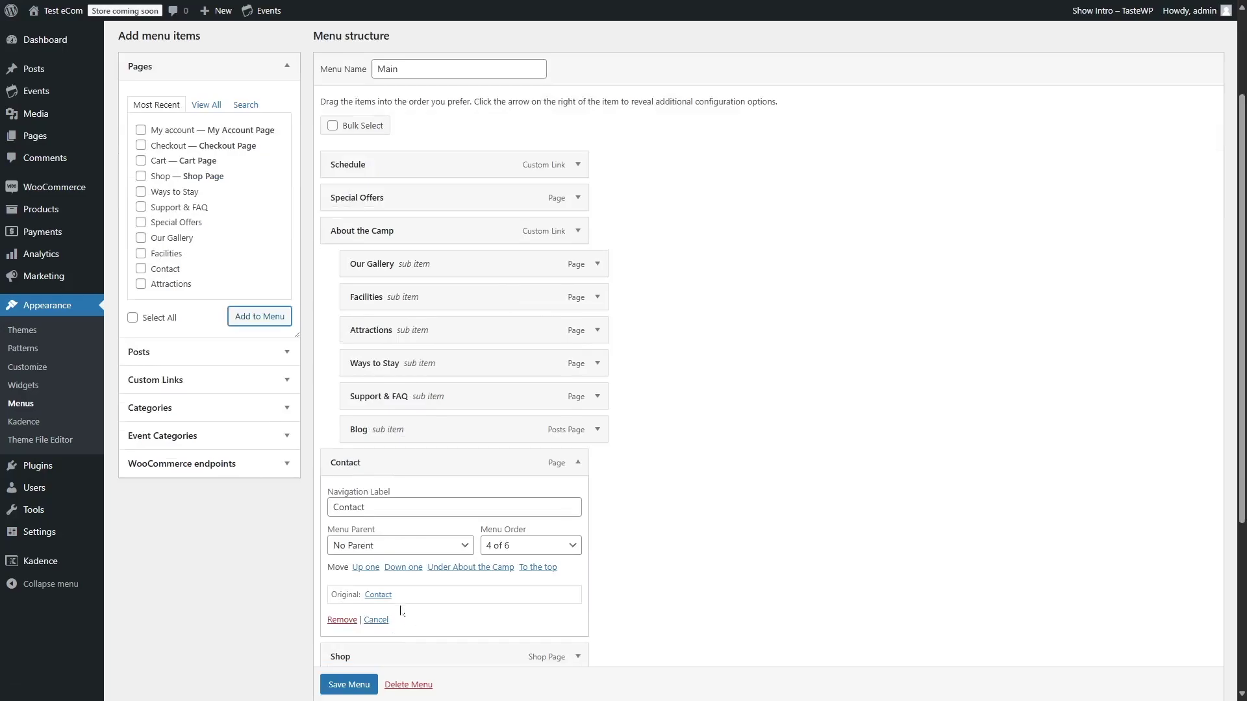
left_click(342, 620)
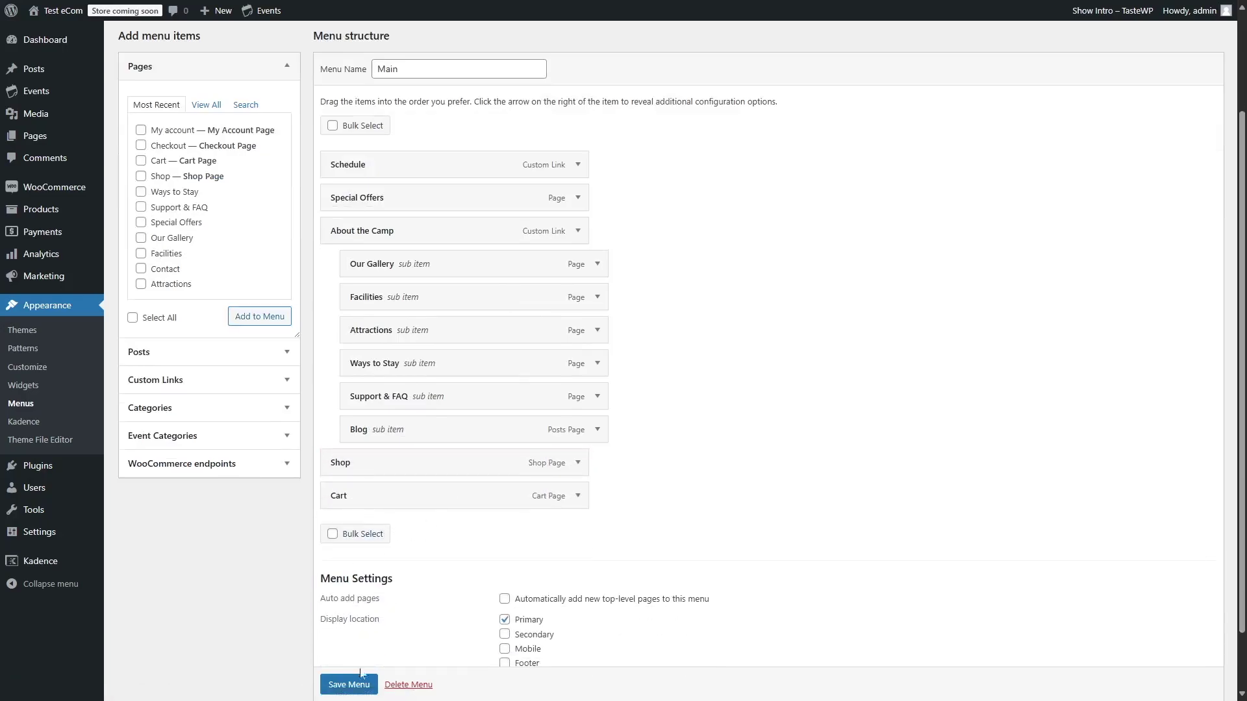
scroll(361, 673, "down", 1)
left_click(356, 662)
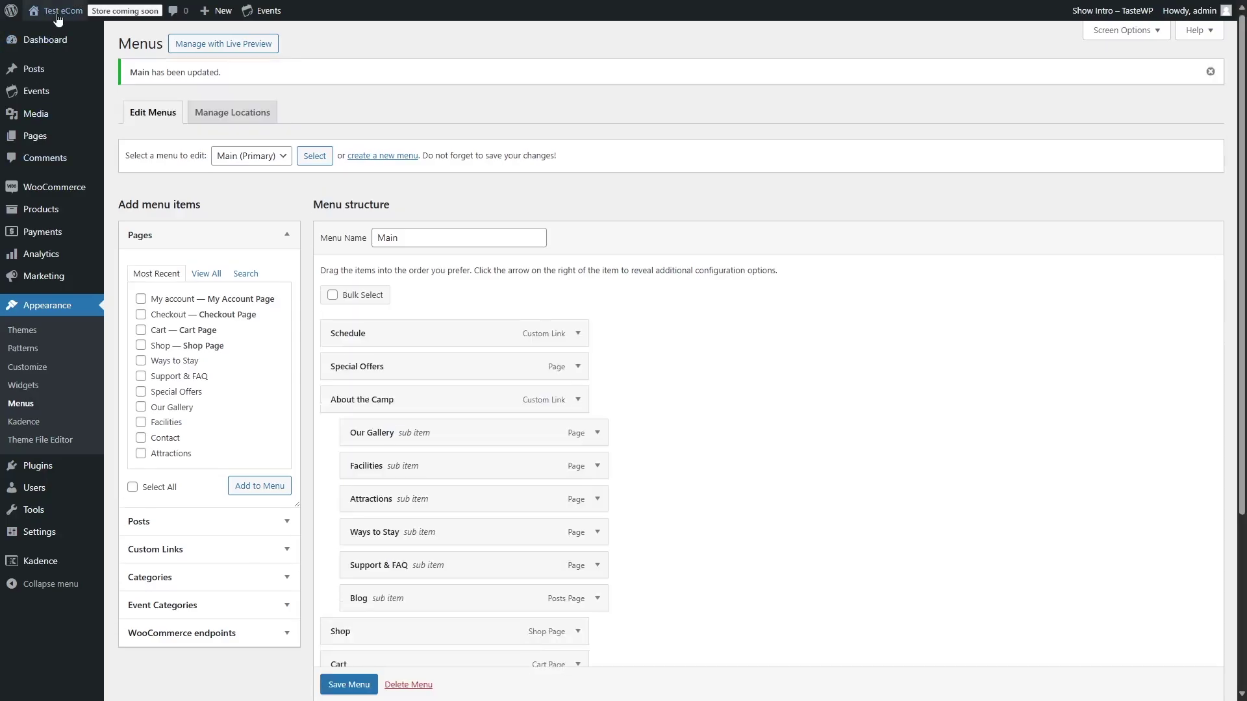
Visit the site, try the Cart link in the header menu, and return to look over the home page.
mouse_move(57, 11)
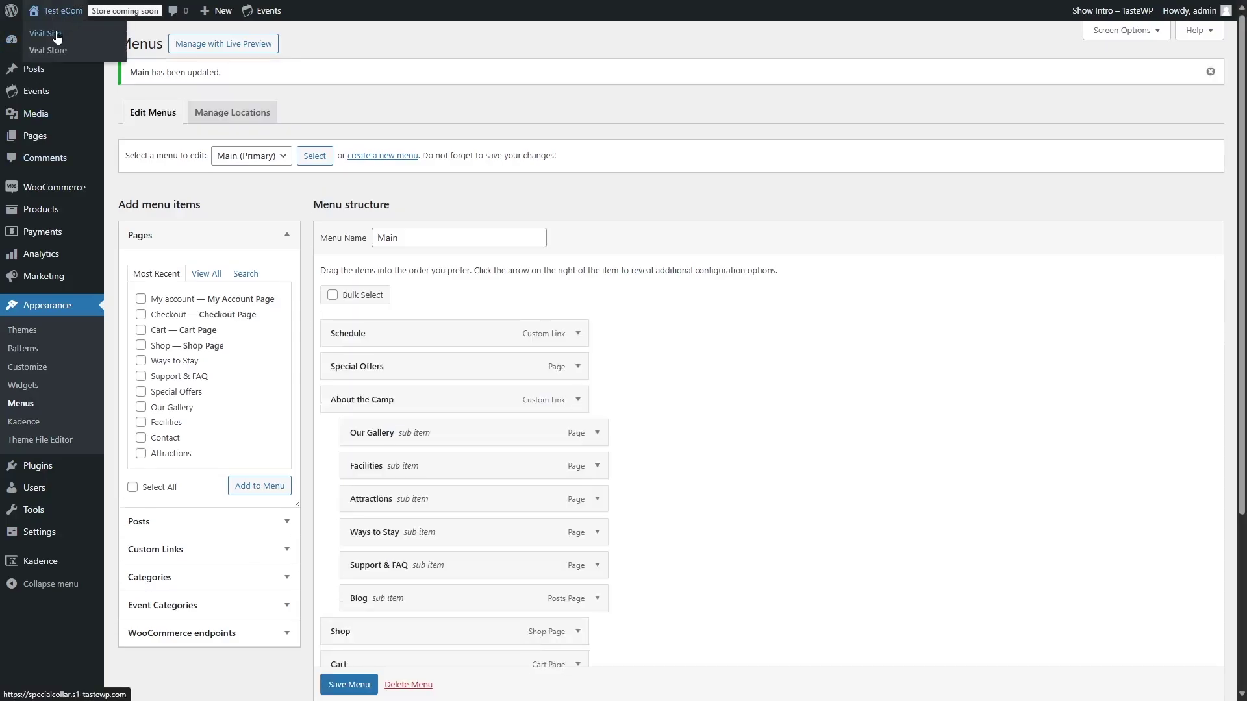
left_click(57, 36)
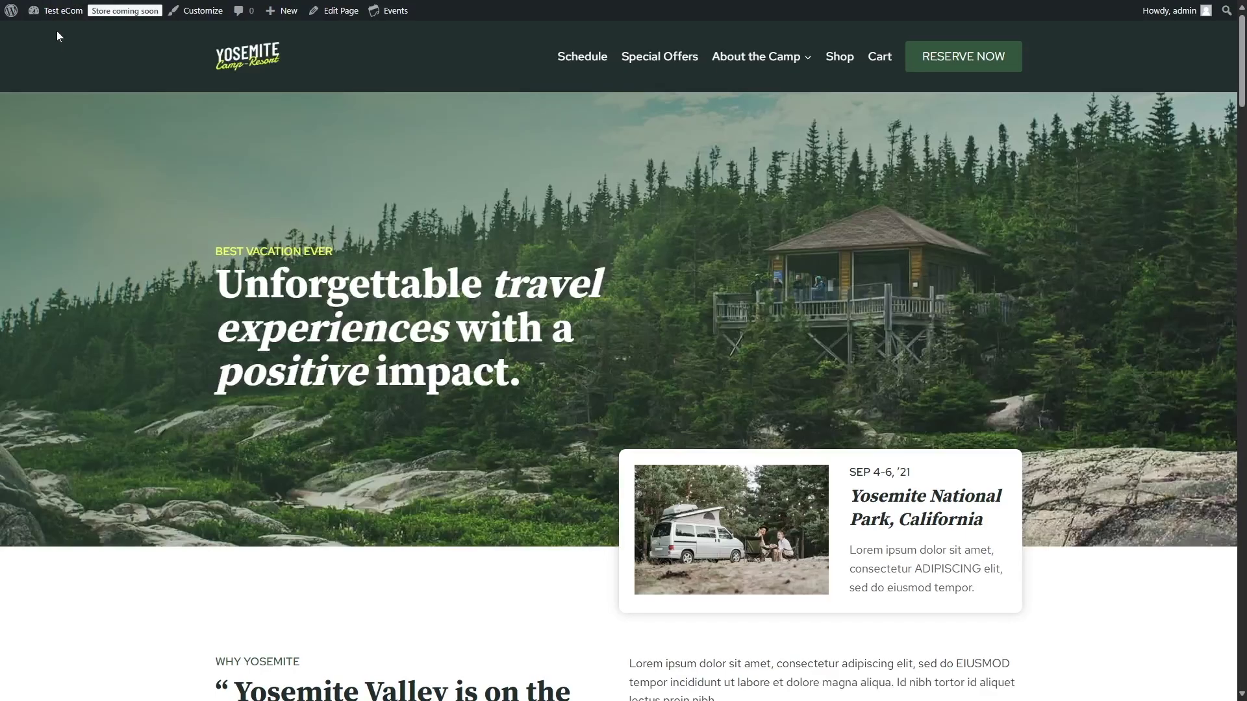
left_click(880, 59)
key("alt+Left")
scroll(867, 390, "down", 4)
scroll(639, 372, "up", 4)
Edit the home page and insert a single-column Row Layout between the Why Yosemite and Why stay with us sections.
left_click(332, 20)
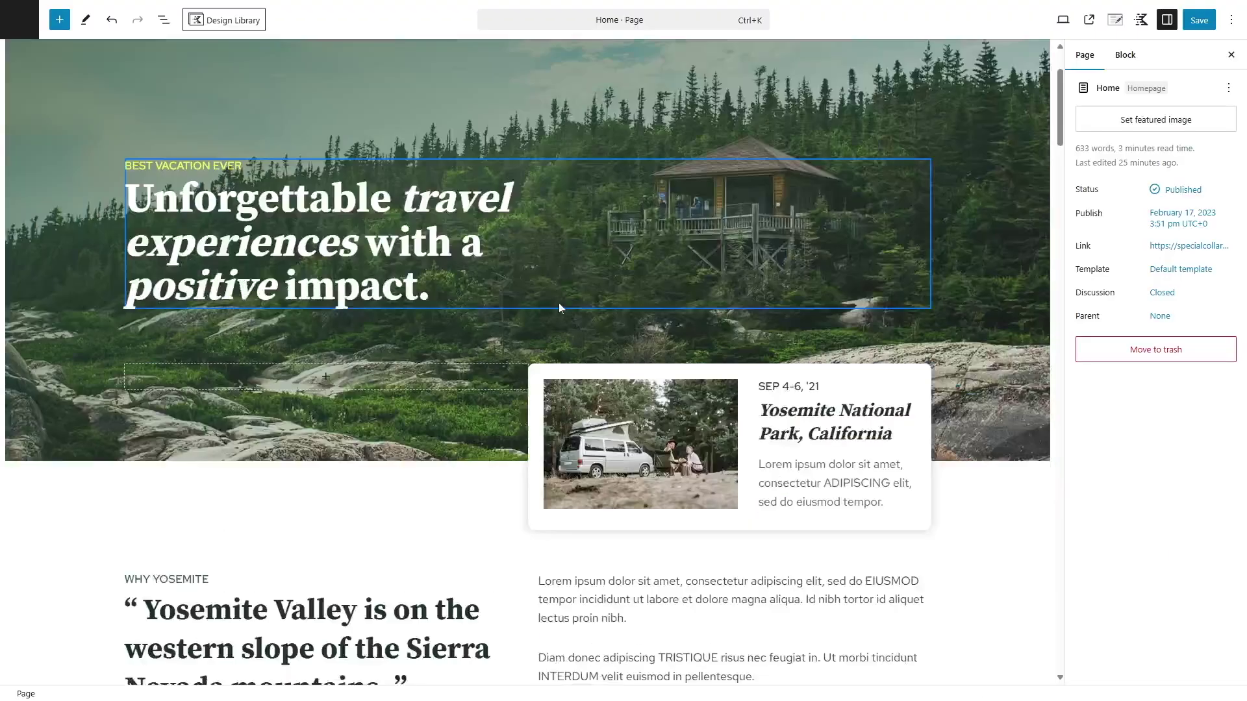
scroll(560, 305, "down", 5)
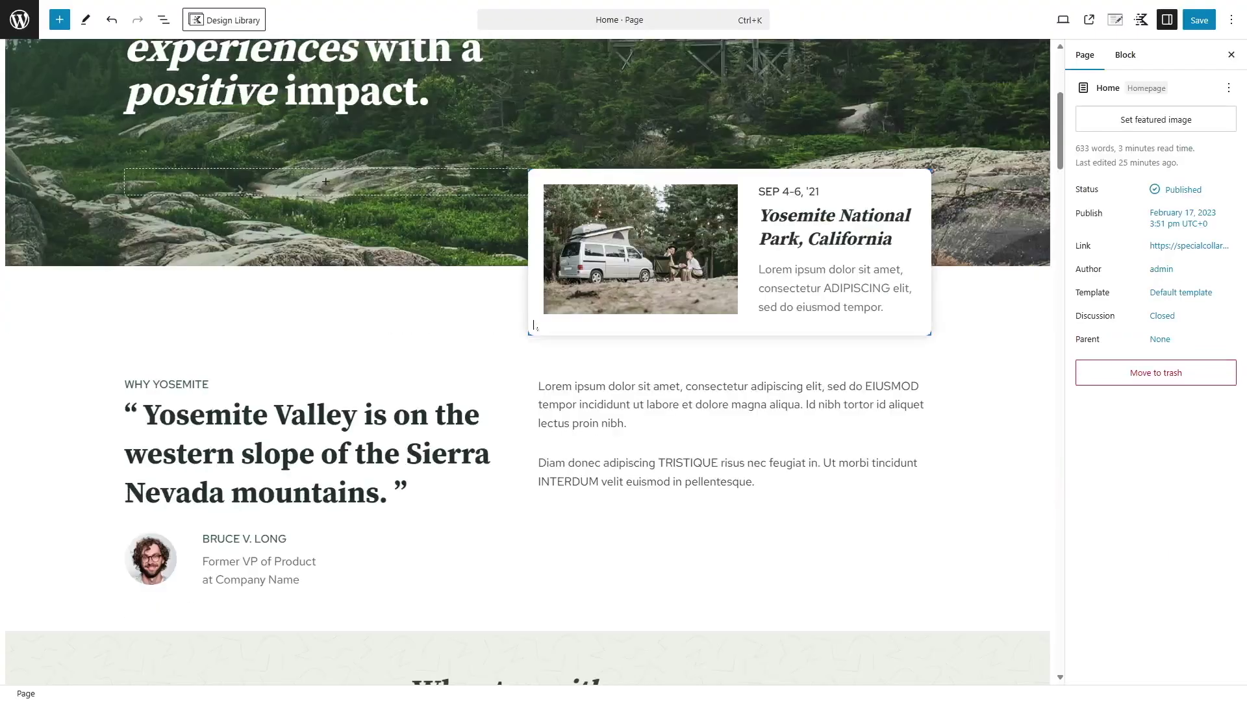
left_click(540, 398)
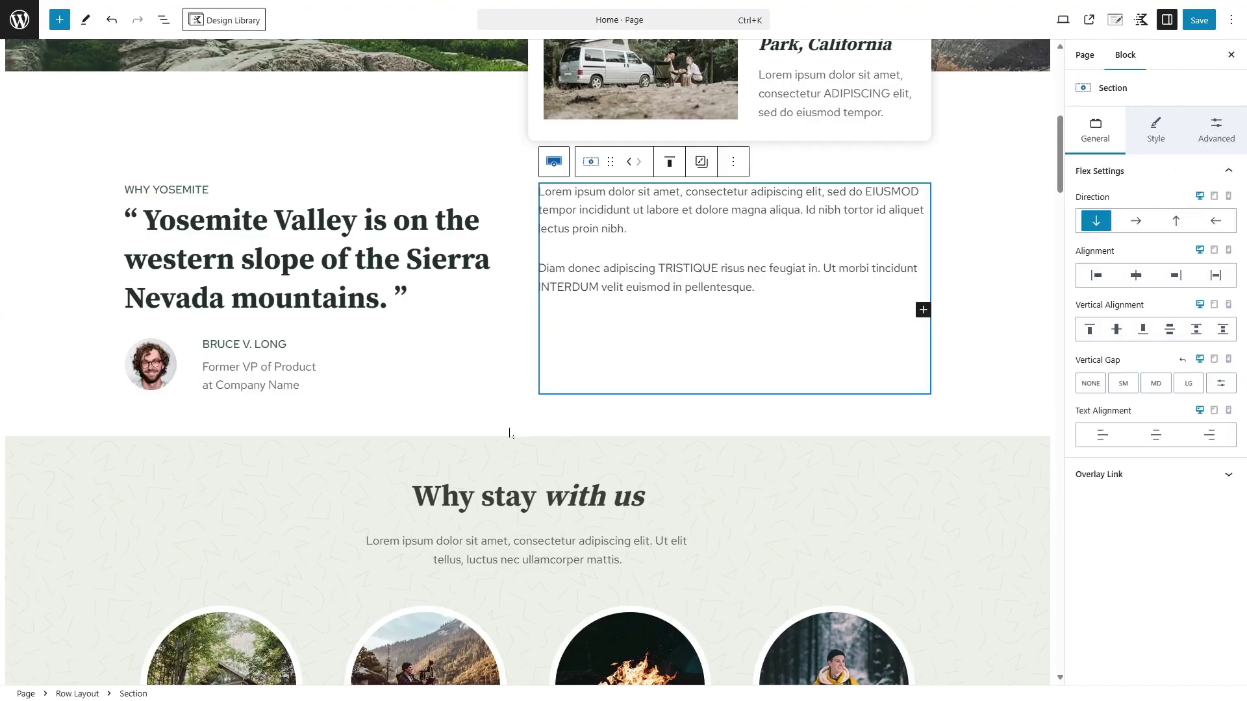
left_click(508, 426)
left_click(59, 20)
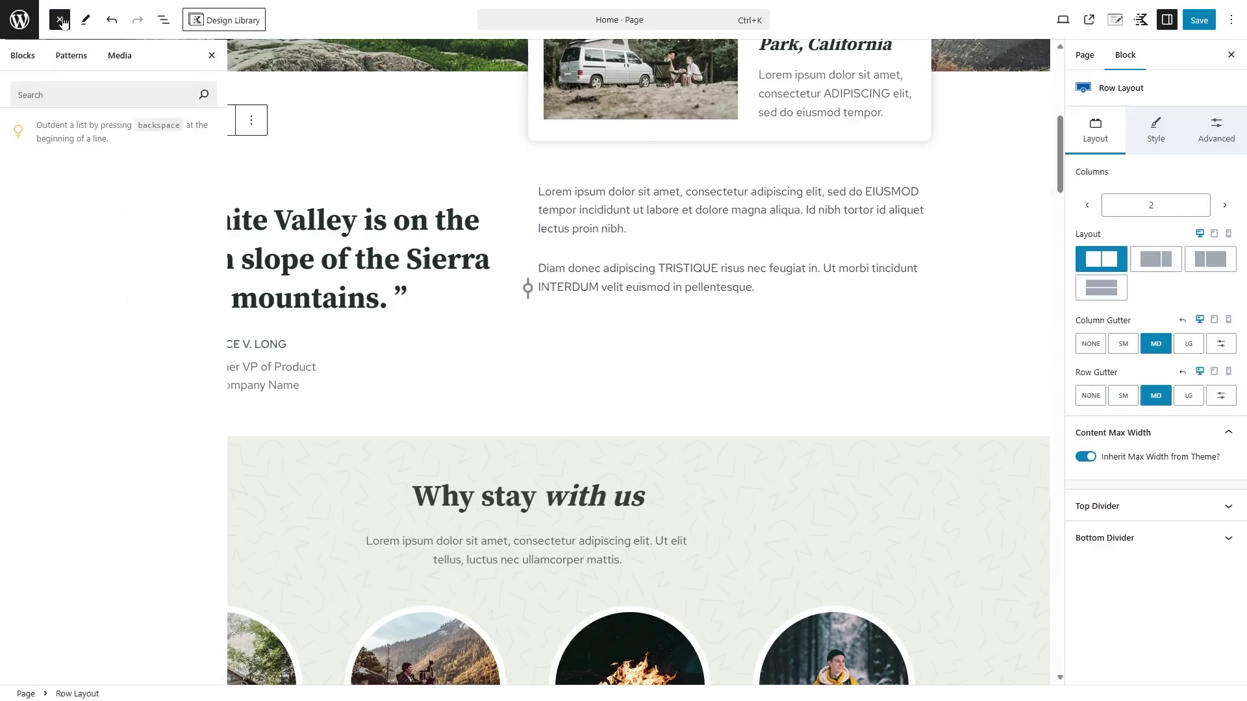
left_click_drag(45, 171, 582, 432)
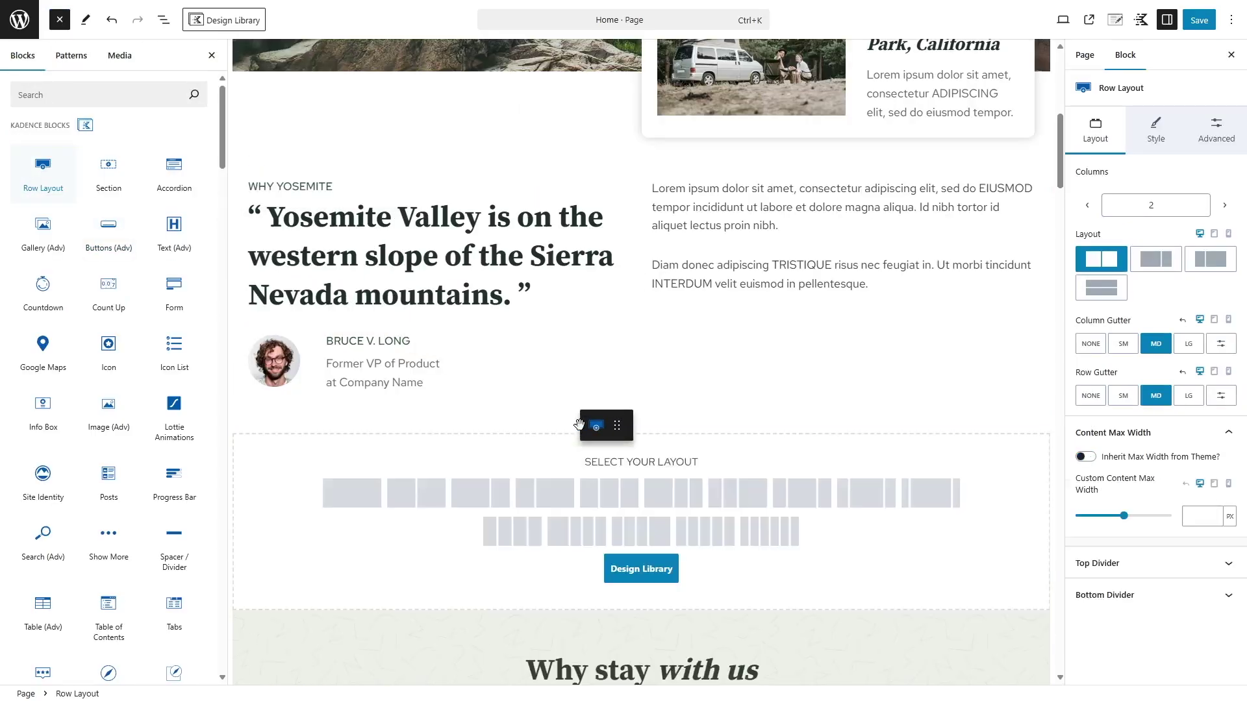
left_click(366, 496)
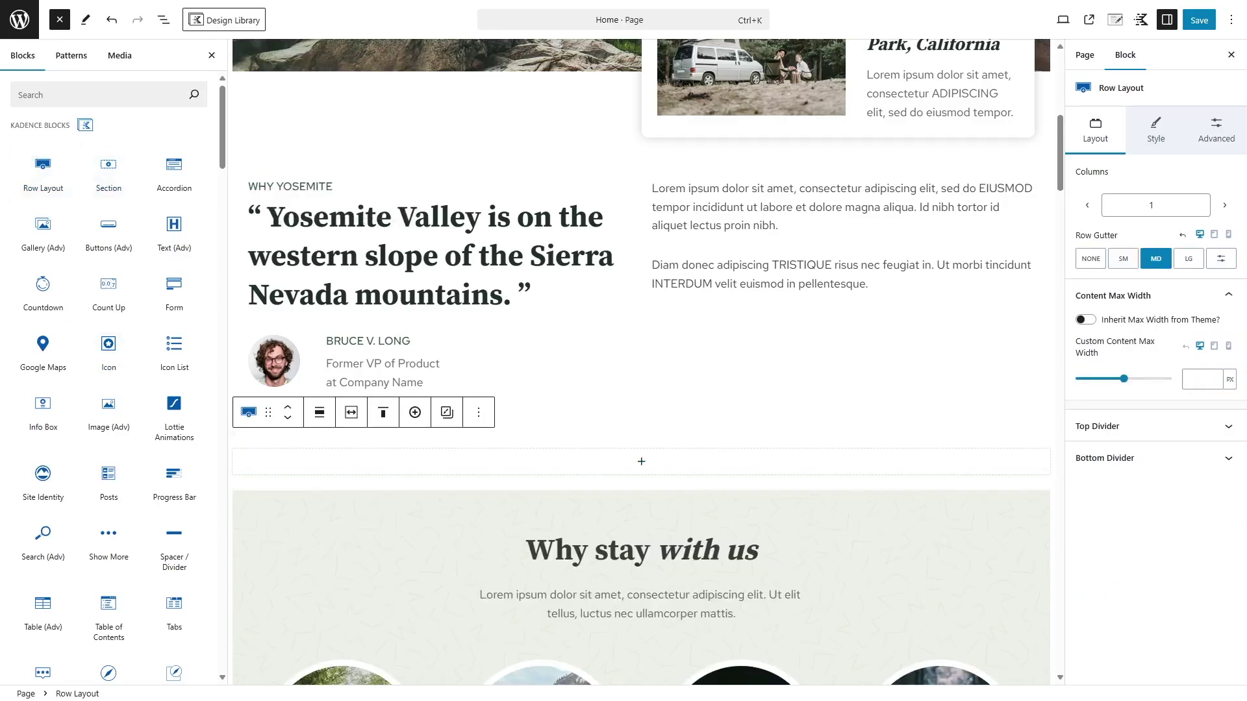
Place a Media & Text block in the new row and fill its media area with the A-frame cabin photo from the media library.
scroll(176, 325, "down", 8)
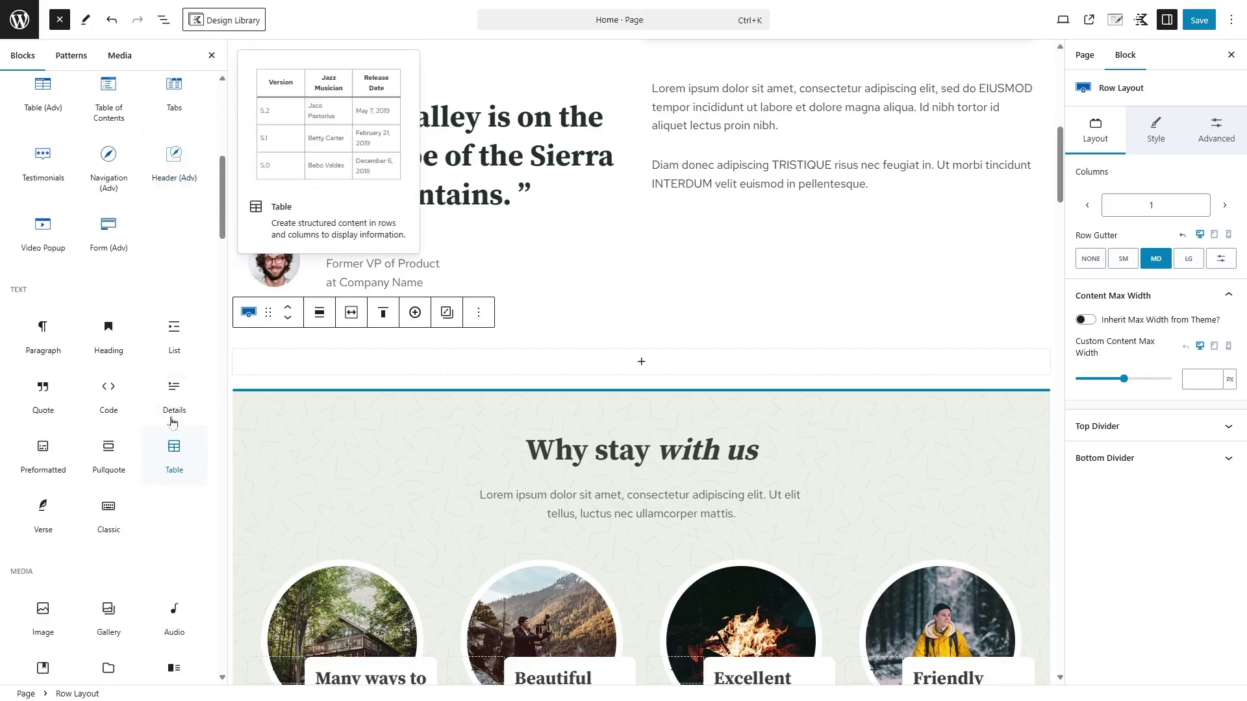
scroll(110, 478, "down", 1)
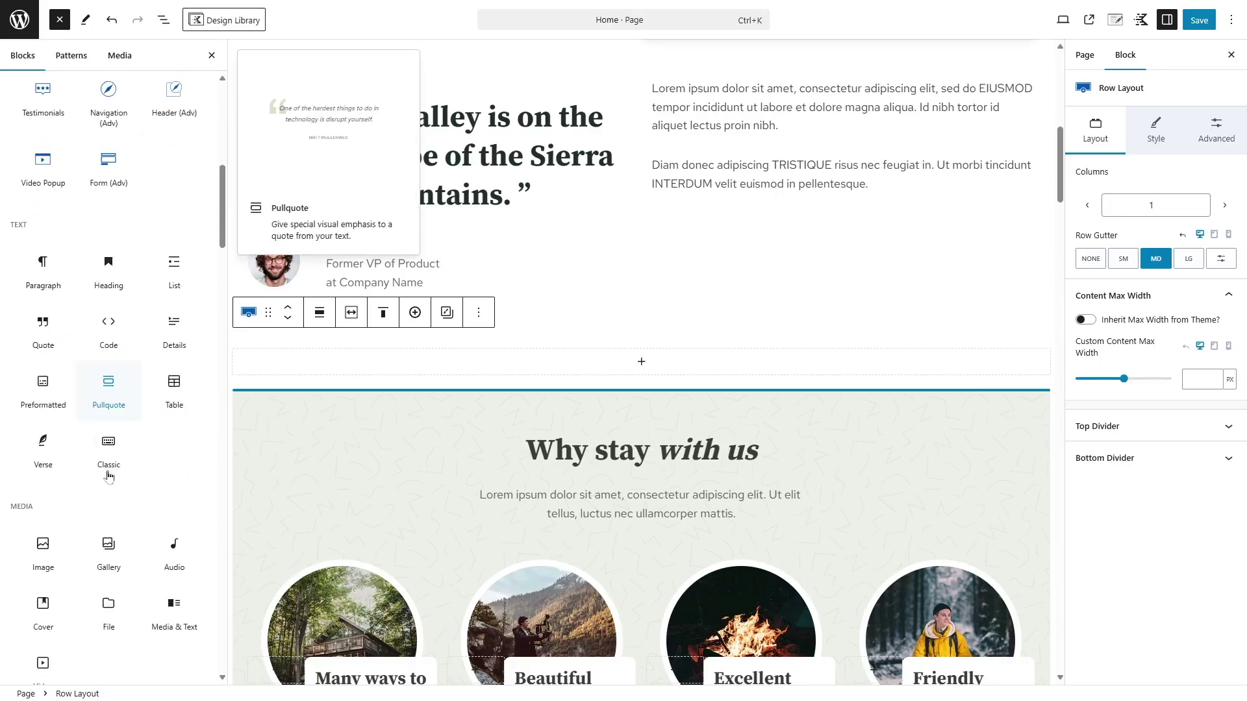
left_click_drag(174, 610, 642, 361)
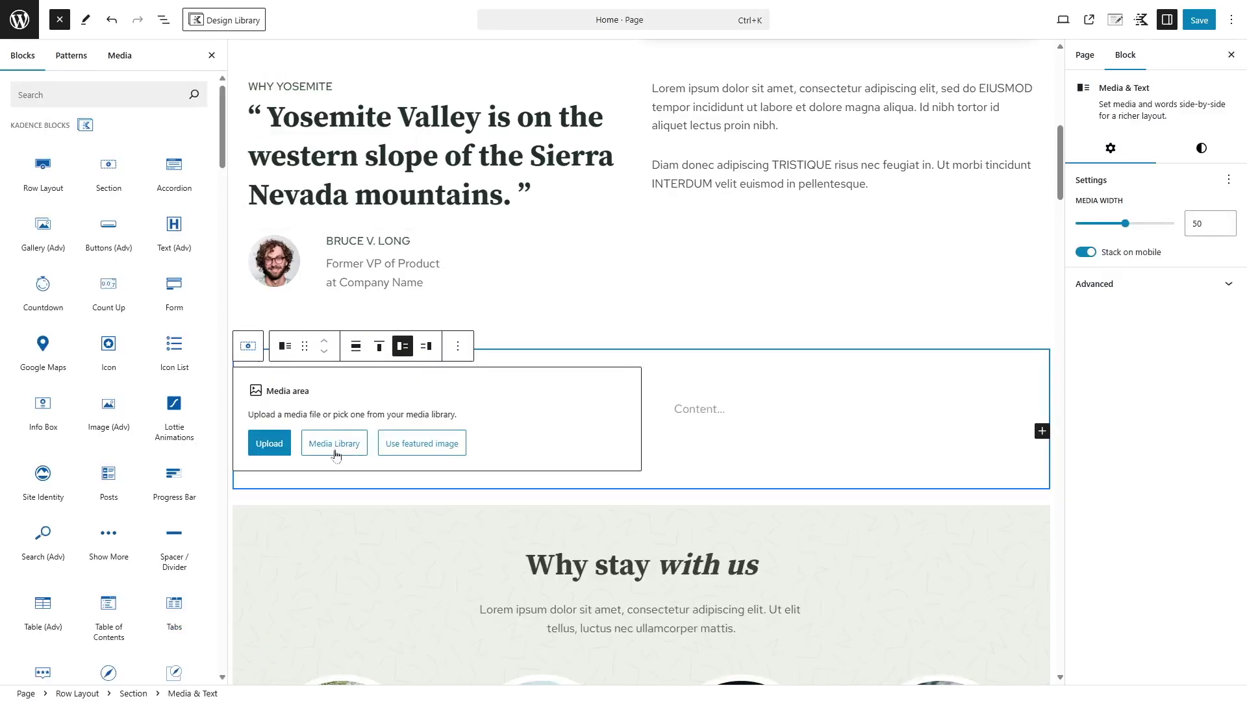
left_click(336, 443)
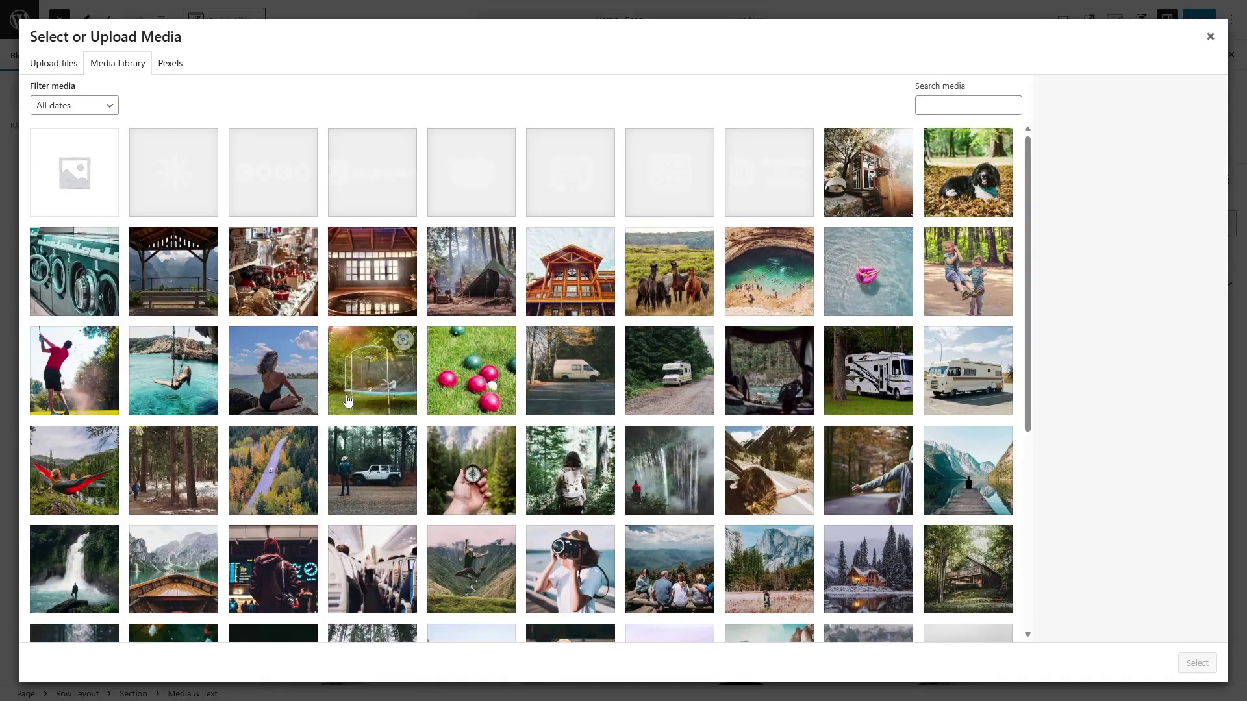
scroll(357, 376, "down", 5)
left_click(369, 356)
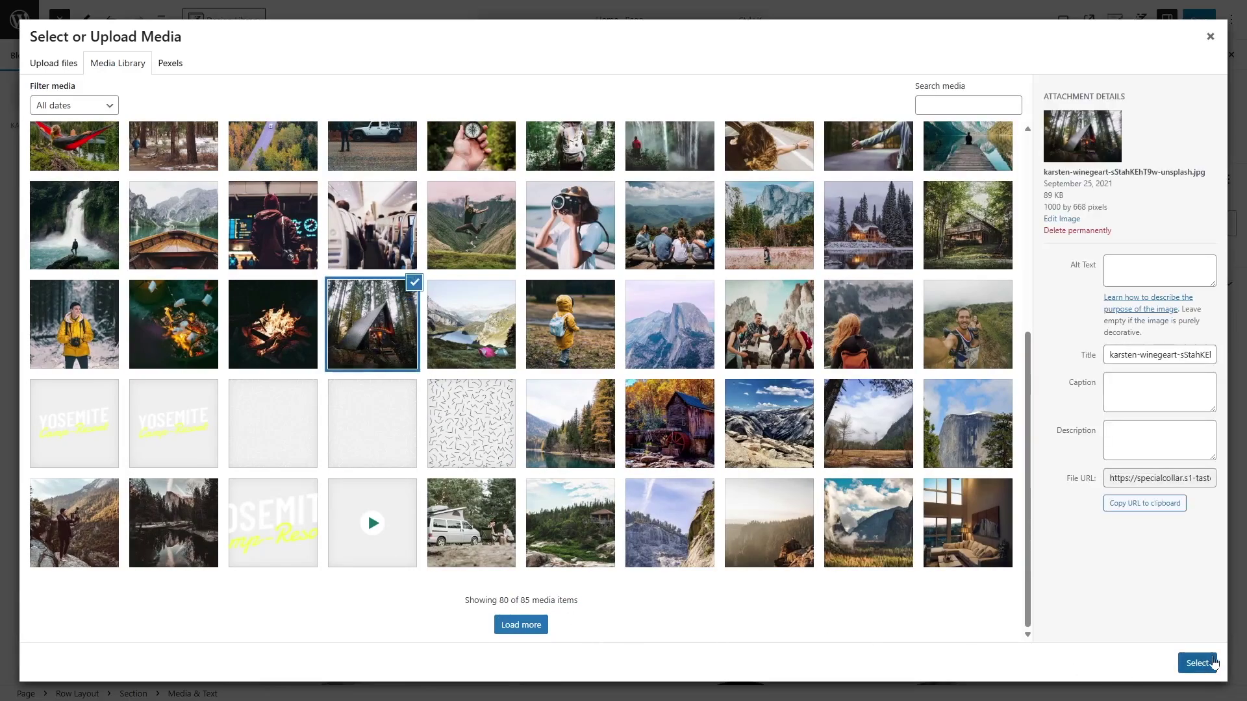
left_click(1197, 663)
Add an advanced text heading reading "Check out our shop" beside the cabin photo.
left_click(701, 504)
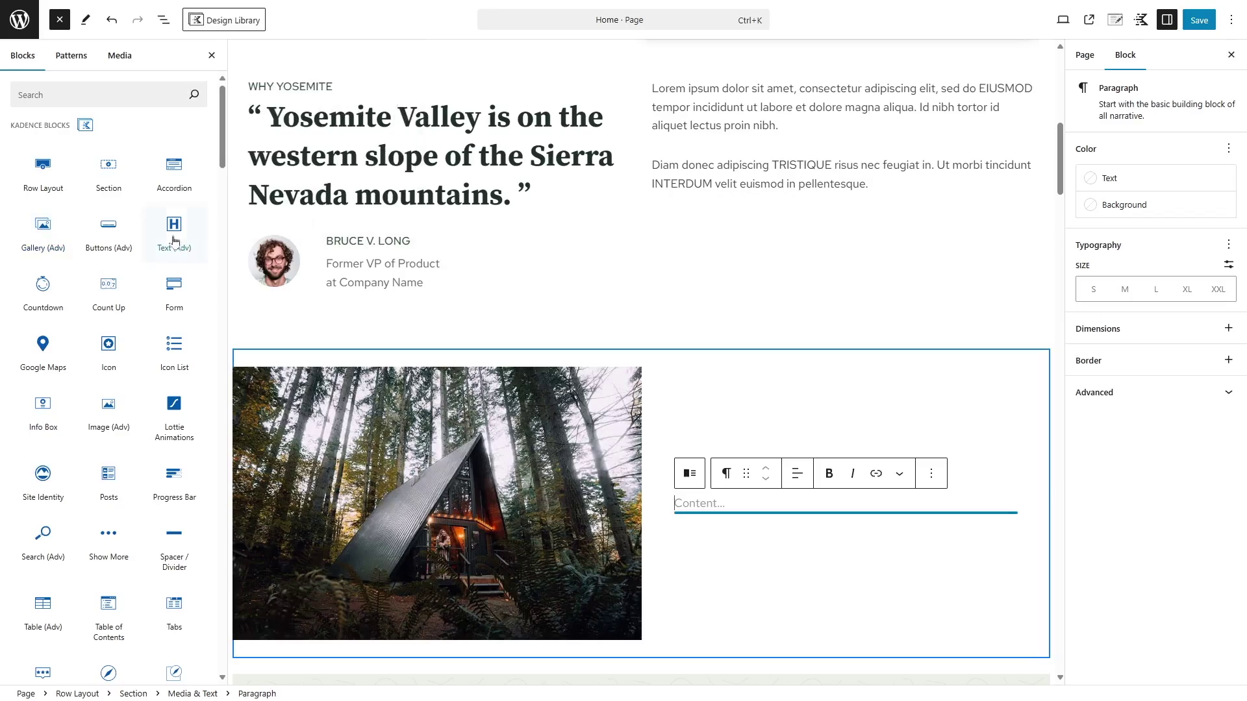
left_click_drag(174, 240, 714, 498)
type("Check out our shop")
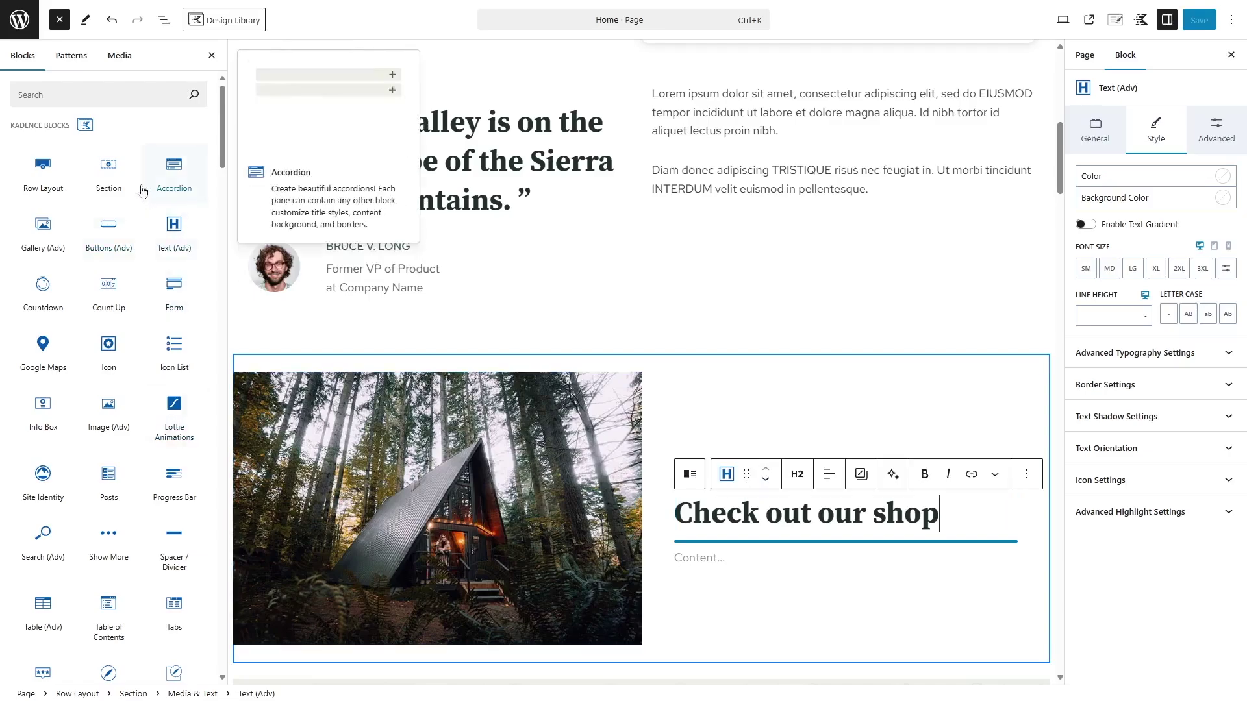
Add an advanced button labelled "SHOP" below the shop heading and save the home page.
left_click_drag(103, 227, 694, 552)
type("SH")
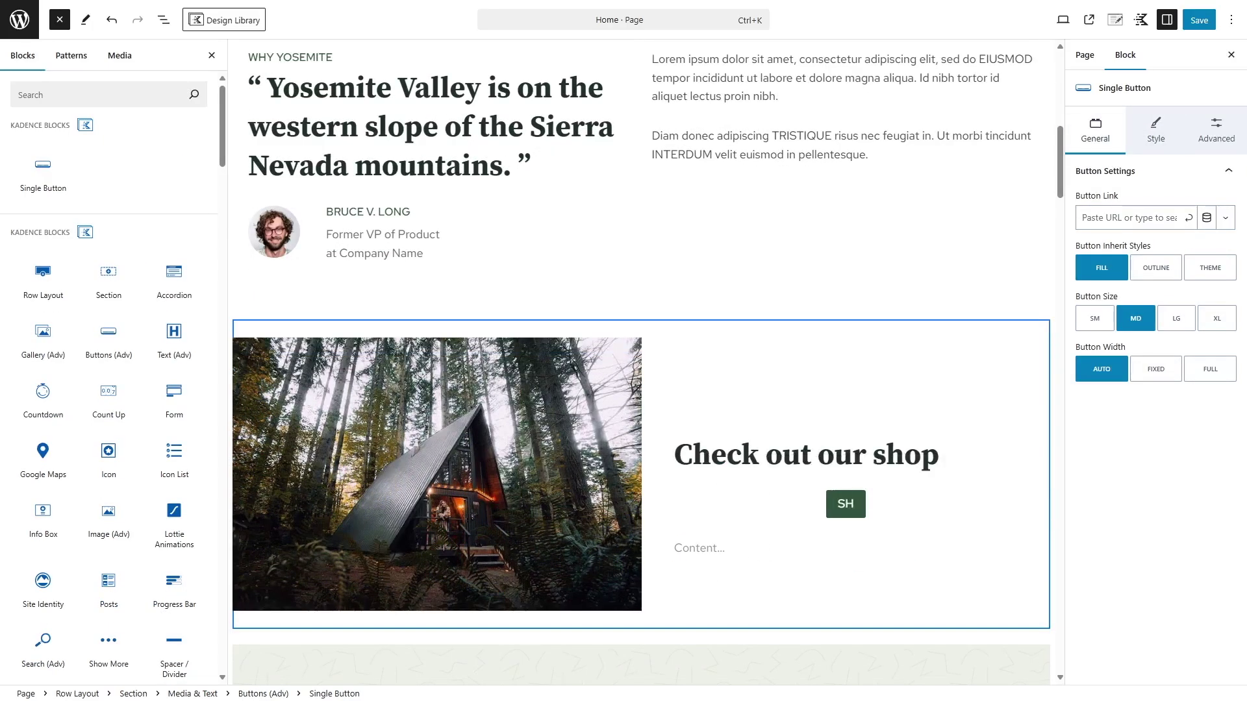
type("OP")
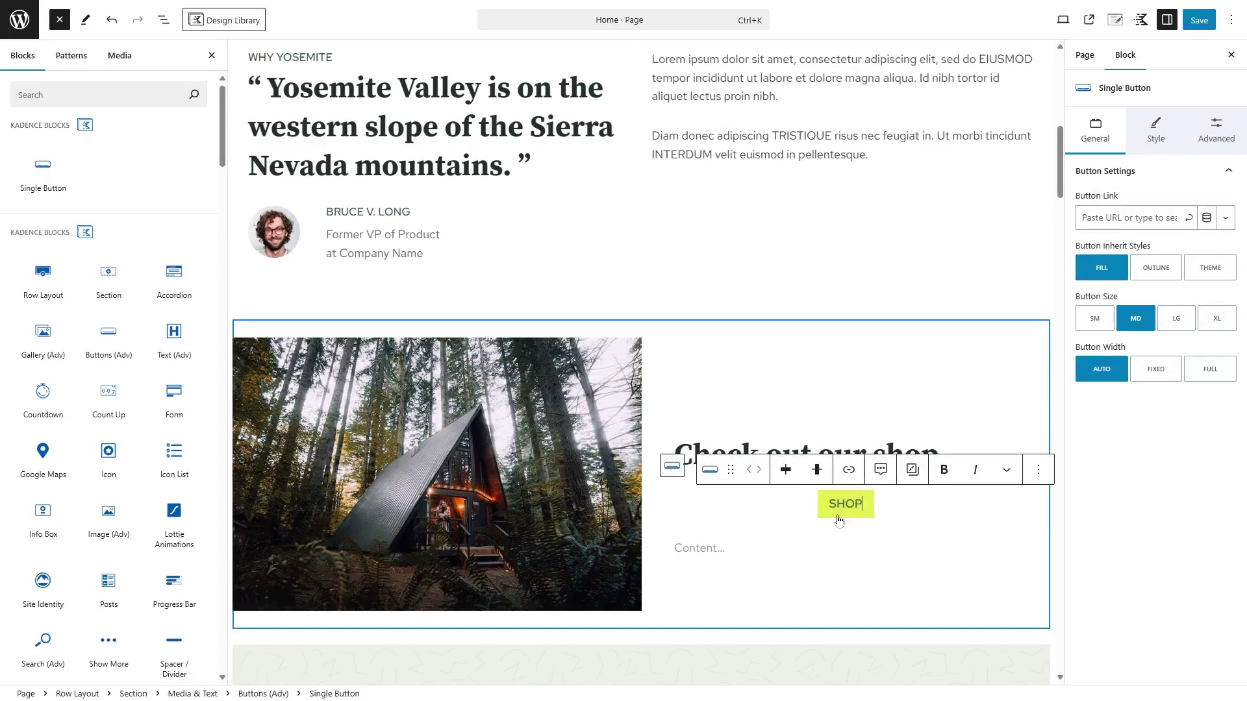
left_click(1199, 20)
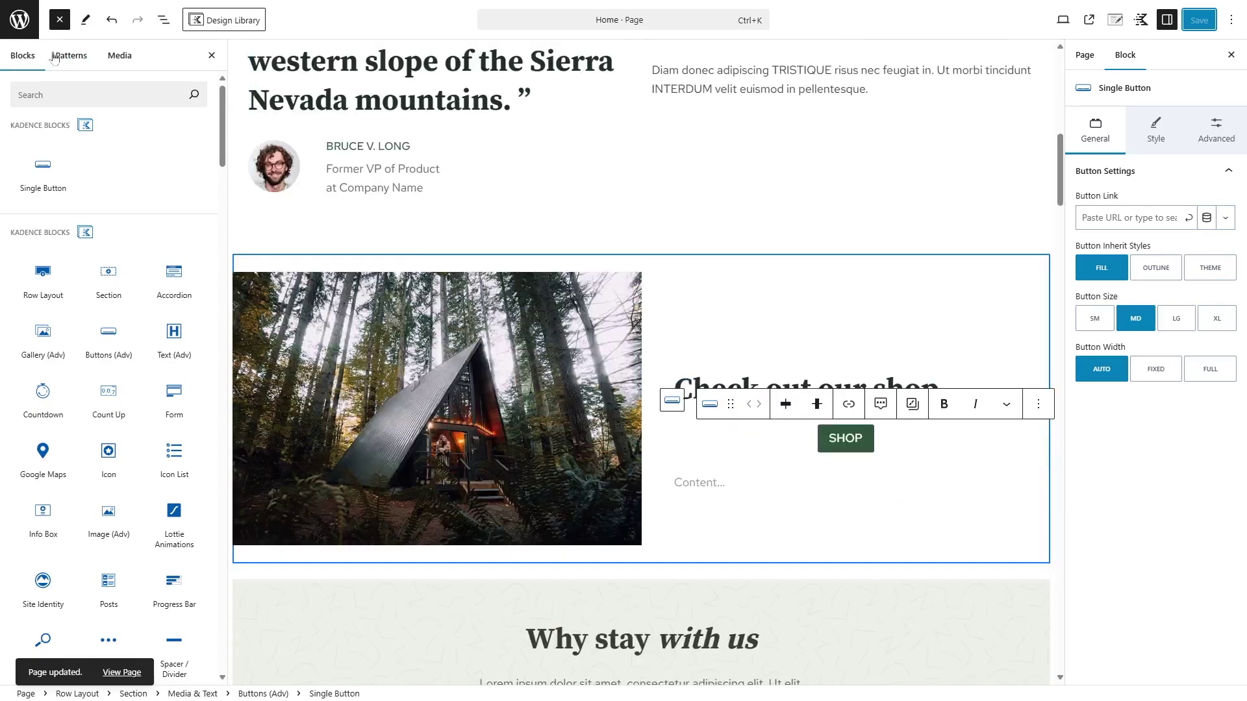
Open the Shop page in the editor and look up its page link.
left_click(19, 19)
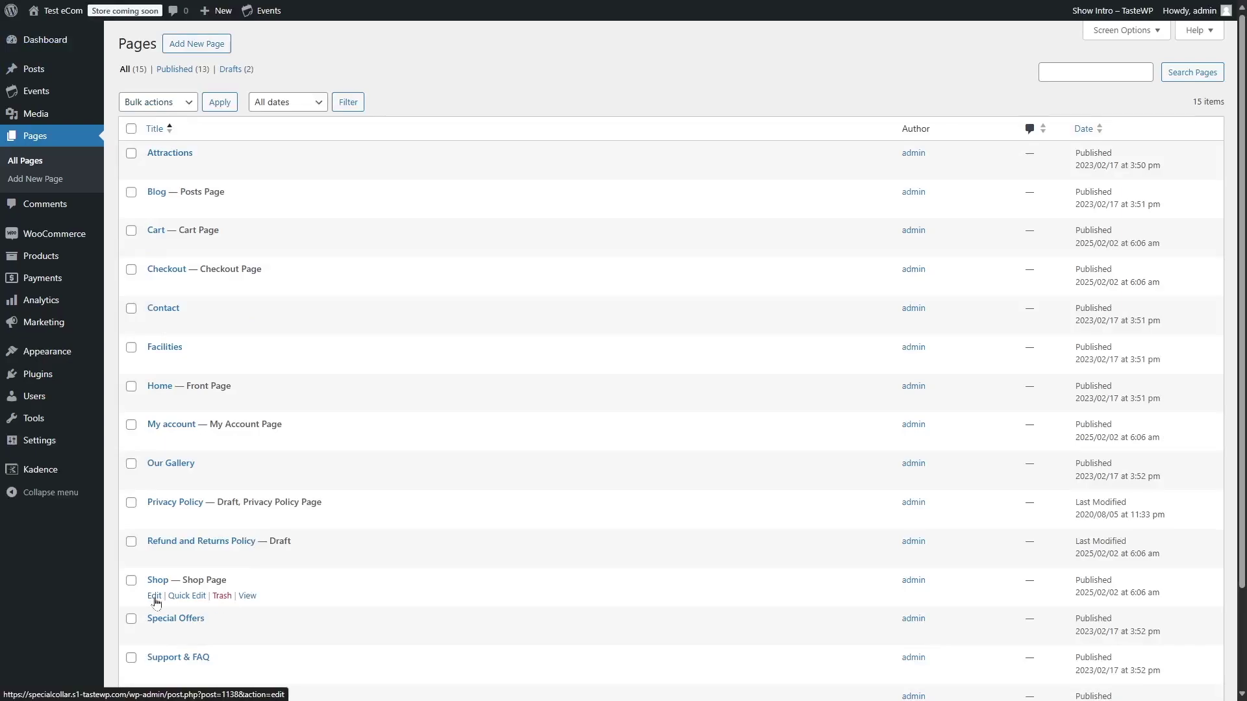
left_click(154, 476)
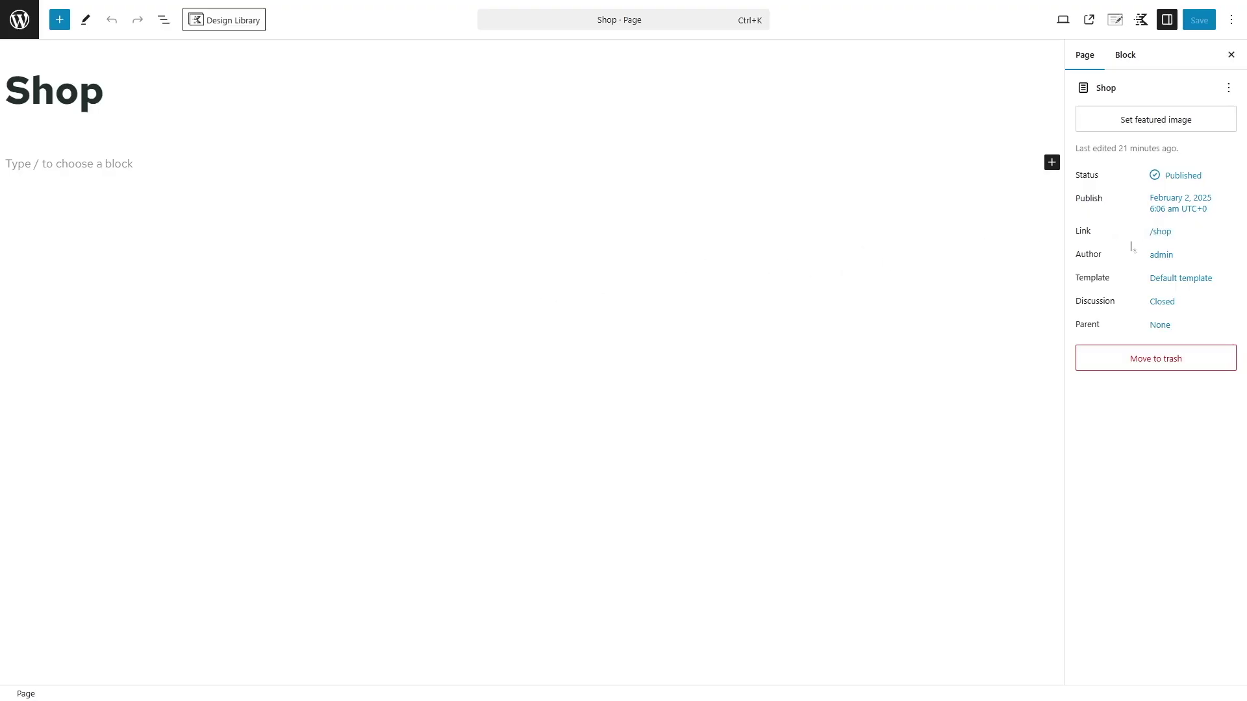
left_click(1171, 237)
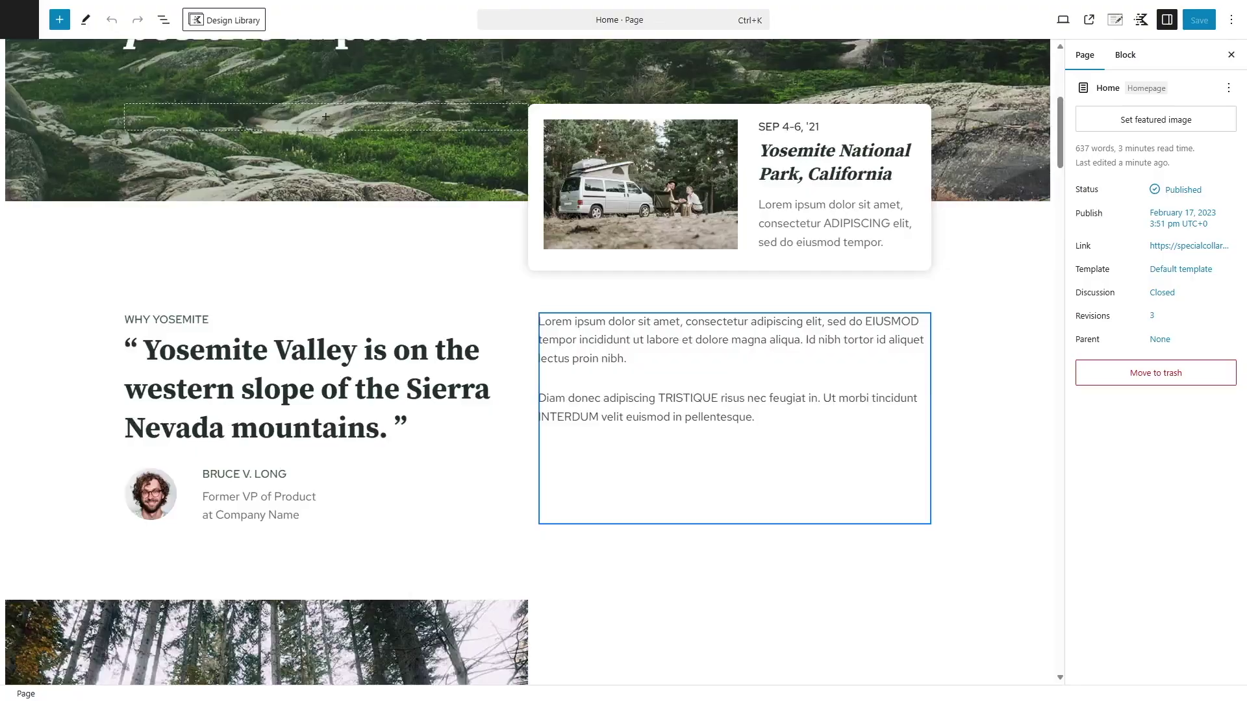
Link the SHOP button beside the cabin photo to the copied Shop page URL.
scroll(611, 424, "down", 8)
scroll(610, 423, "up", 1)
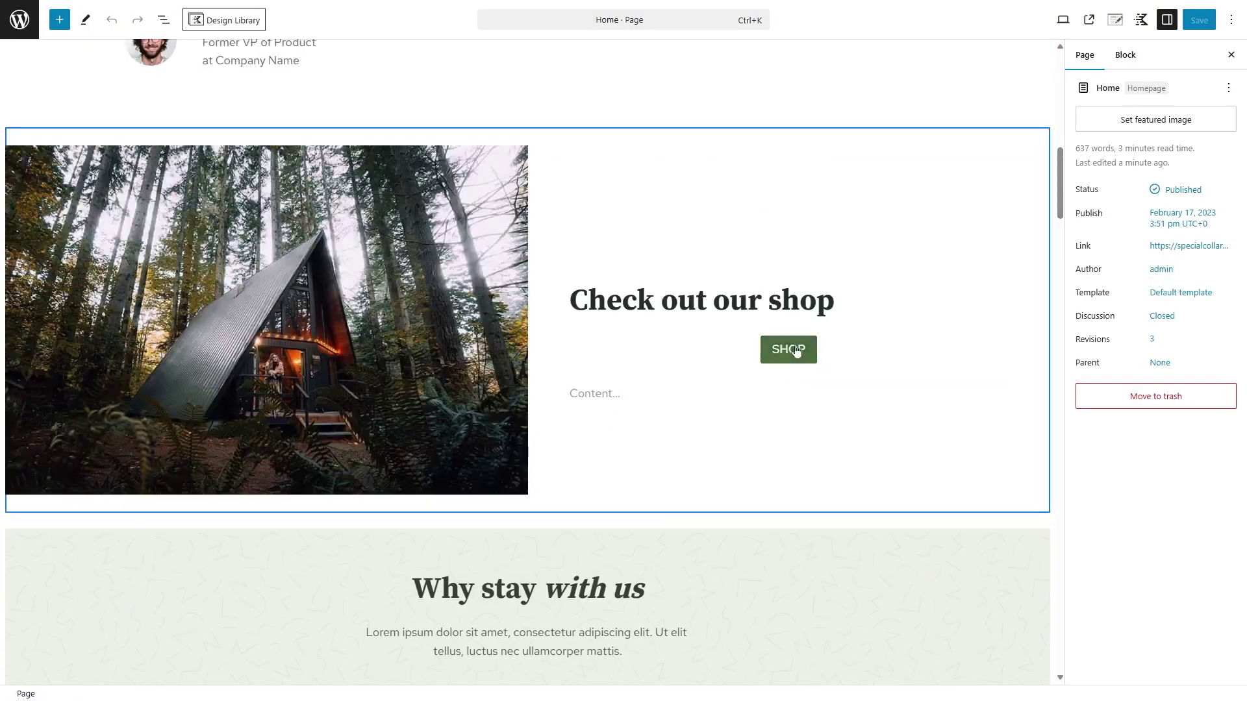
left_click(796, 351)
left_click(1177, 224)
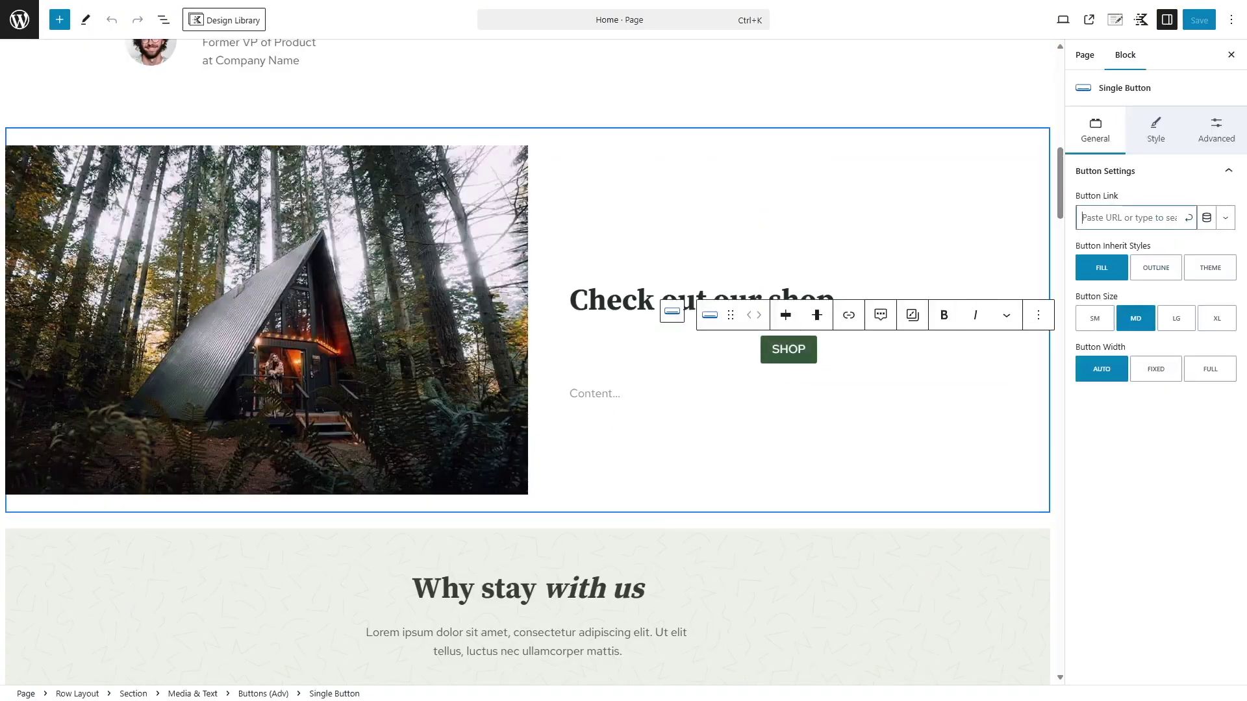
key("ctrl+v")
left_click(1188, 217)
left_click(788, 270)
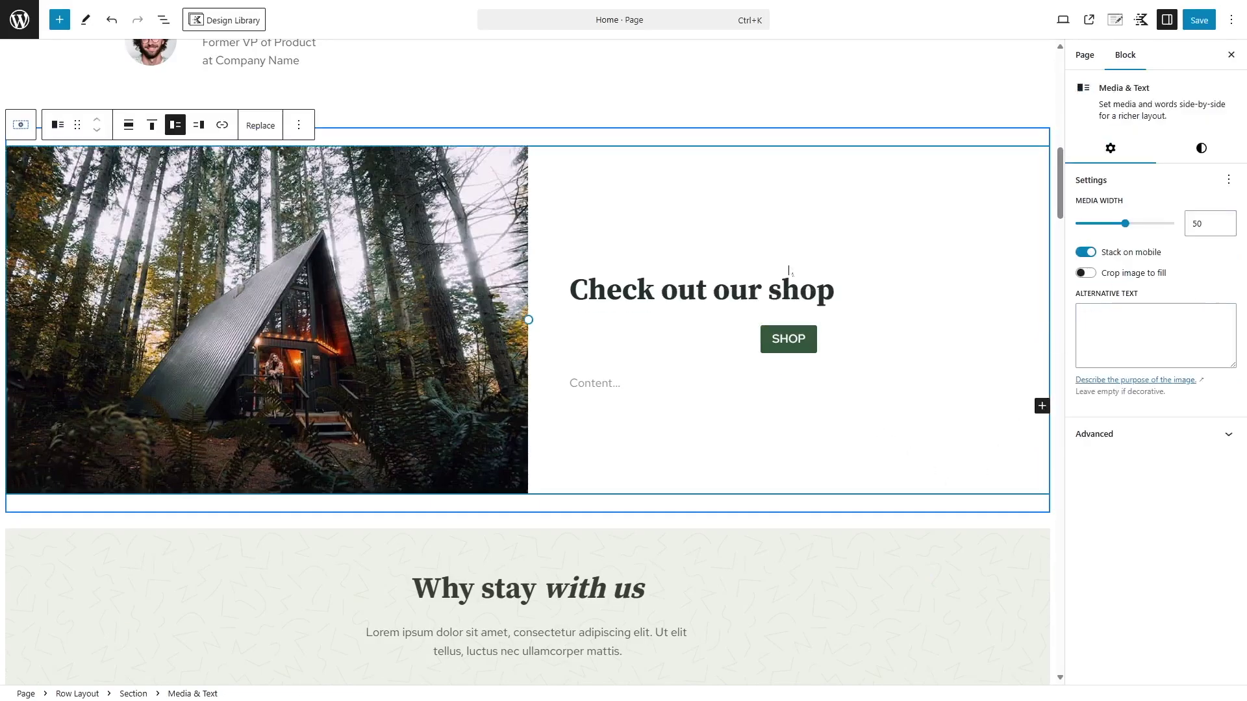
Justify the SHOP button to the left under the heading and save the home page.
left_click(796, 347)
left_click(785, 307)
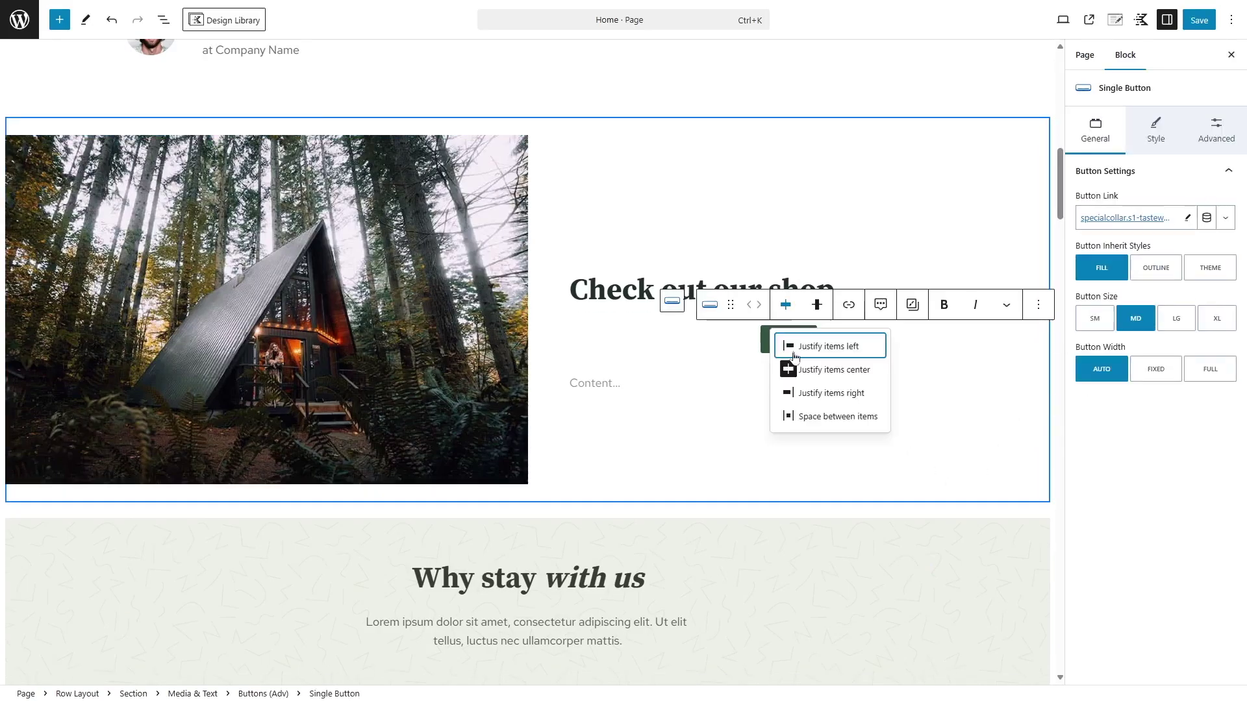
left_click(793, 356)
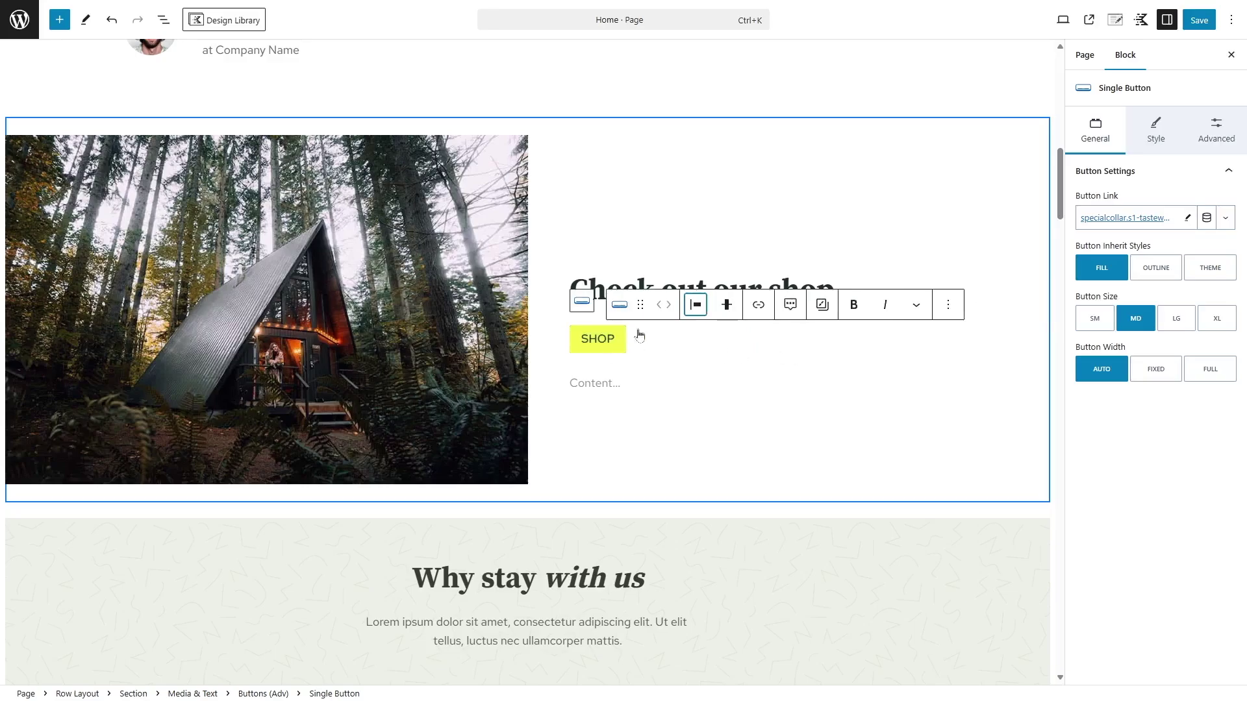
left_click(662, 228)
key("ctrl+s")
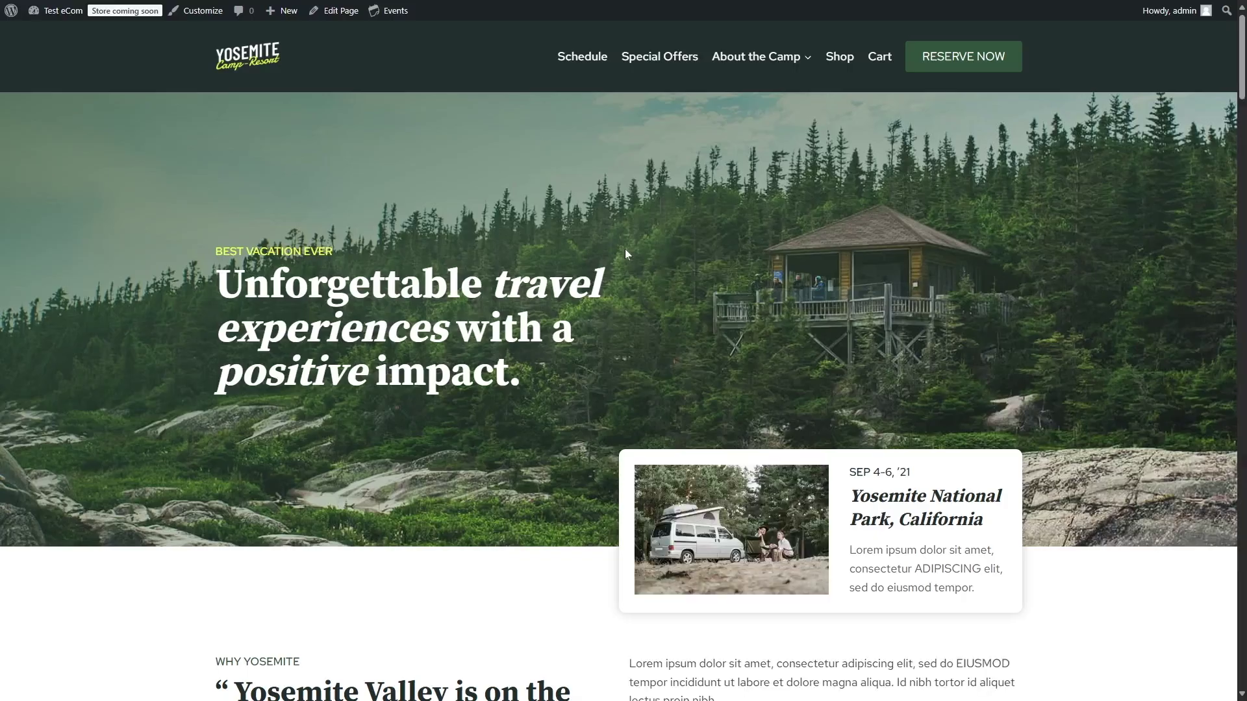
Check the "Check out our shop" section on the live home page and follow its SHOP button.
scroll(546, 367, "down", 10)
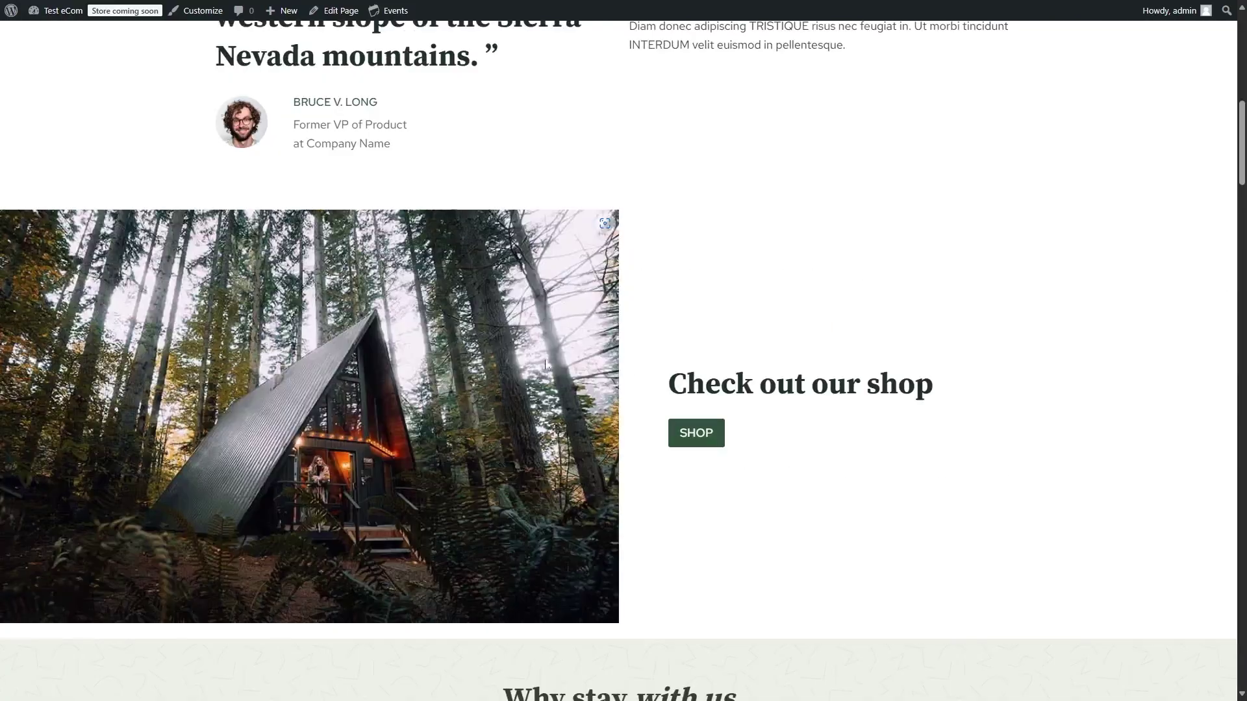
scroll(538, 348, "up", 3)
scroll(537, 344, "down", 5)
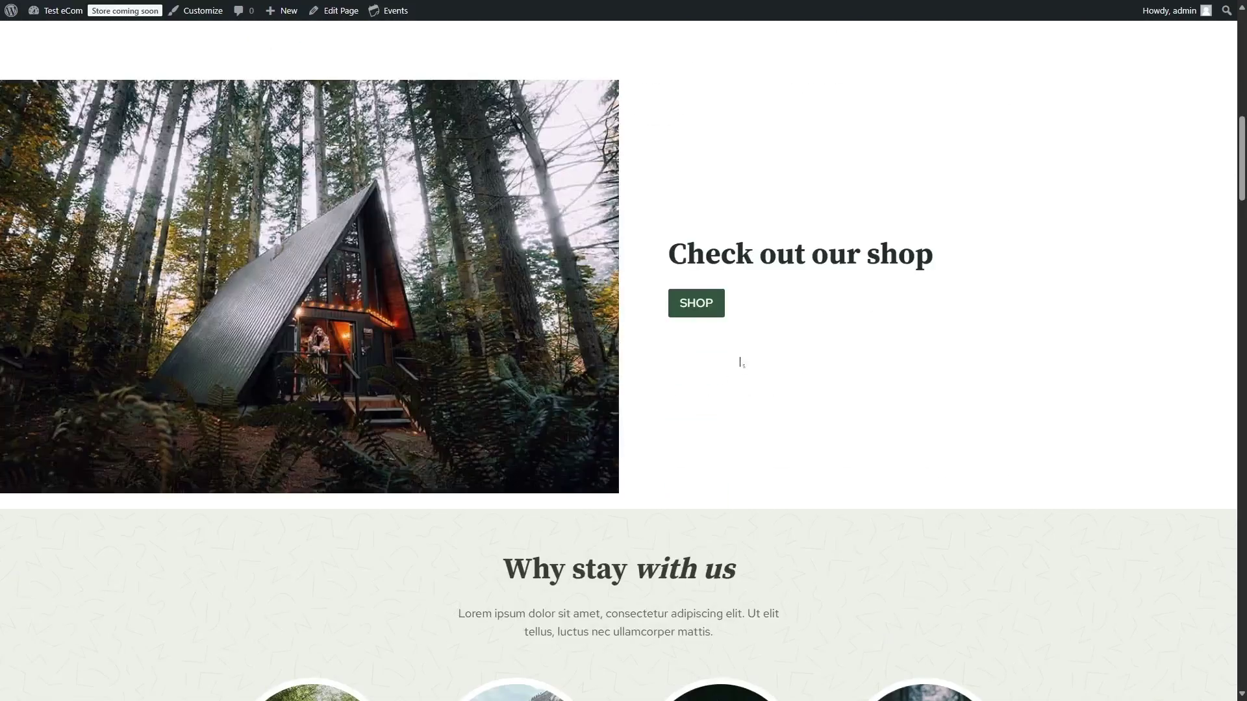
left_click(697, 305)
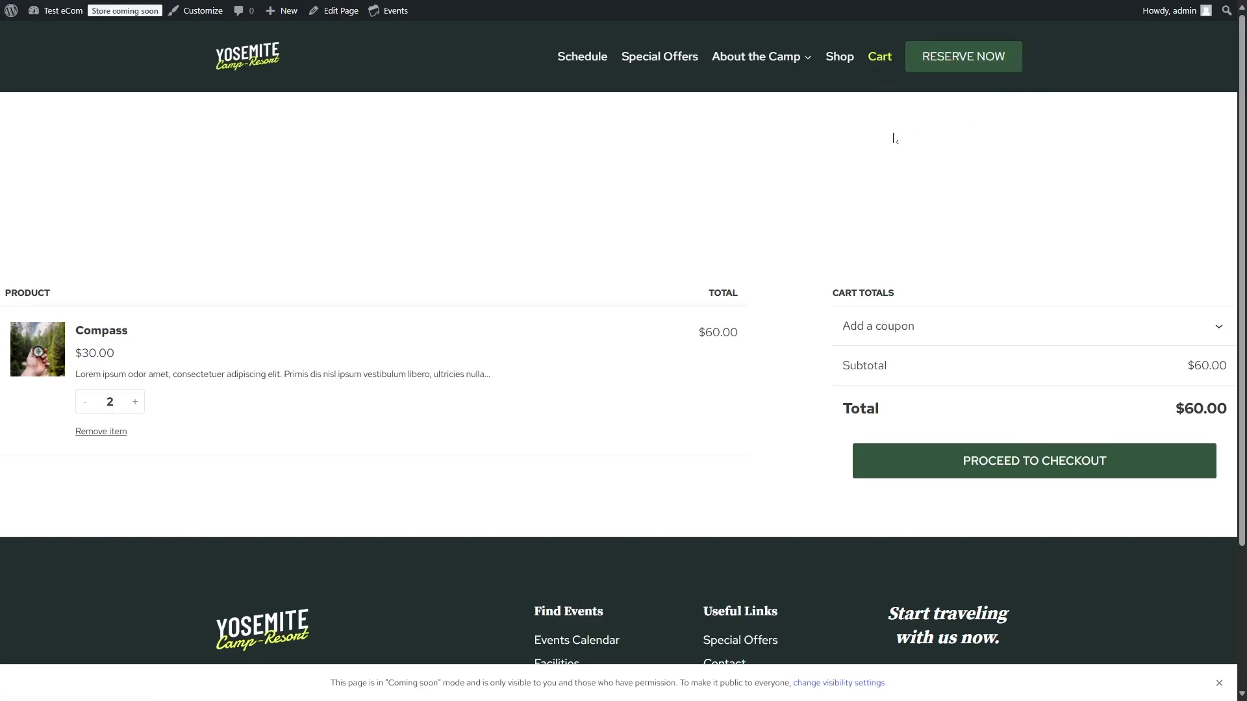
Open the header builder in the Customizer and add the Cart item after the Button in the desktop main row.
left_click(203, 12)
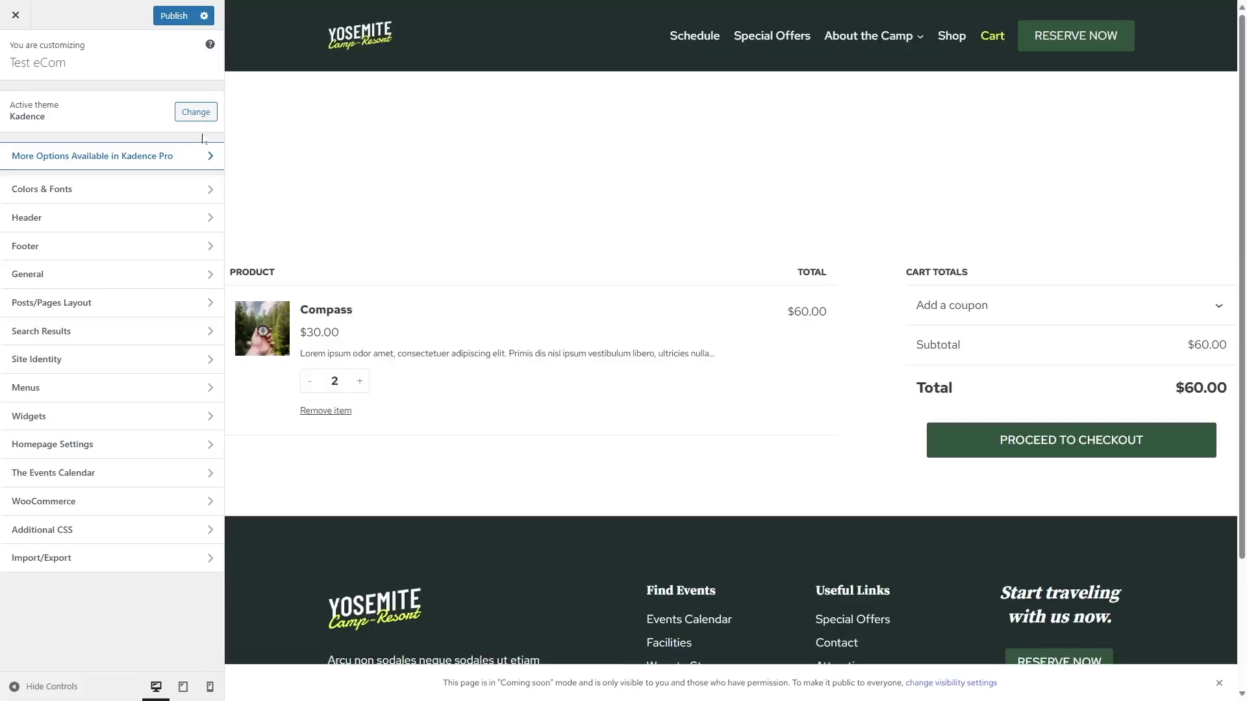
left_click(96, 220)
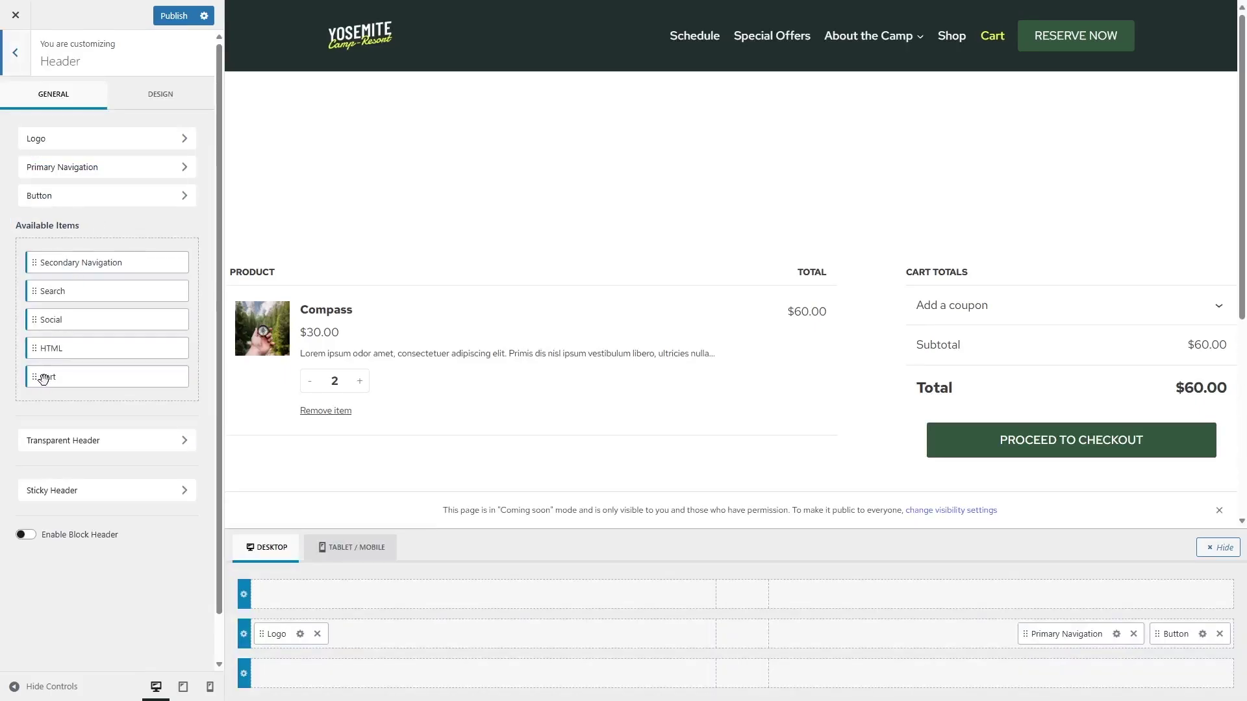
left_click_drag(43, 379, 1208, 648)
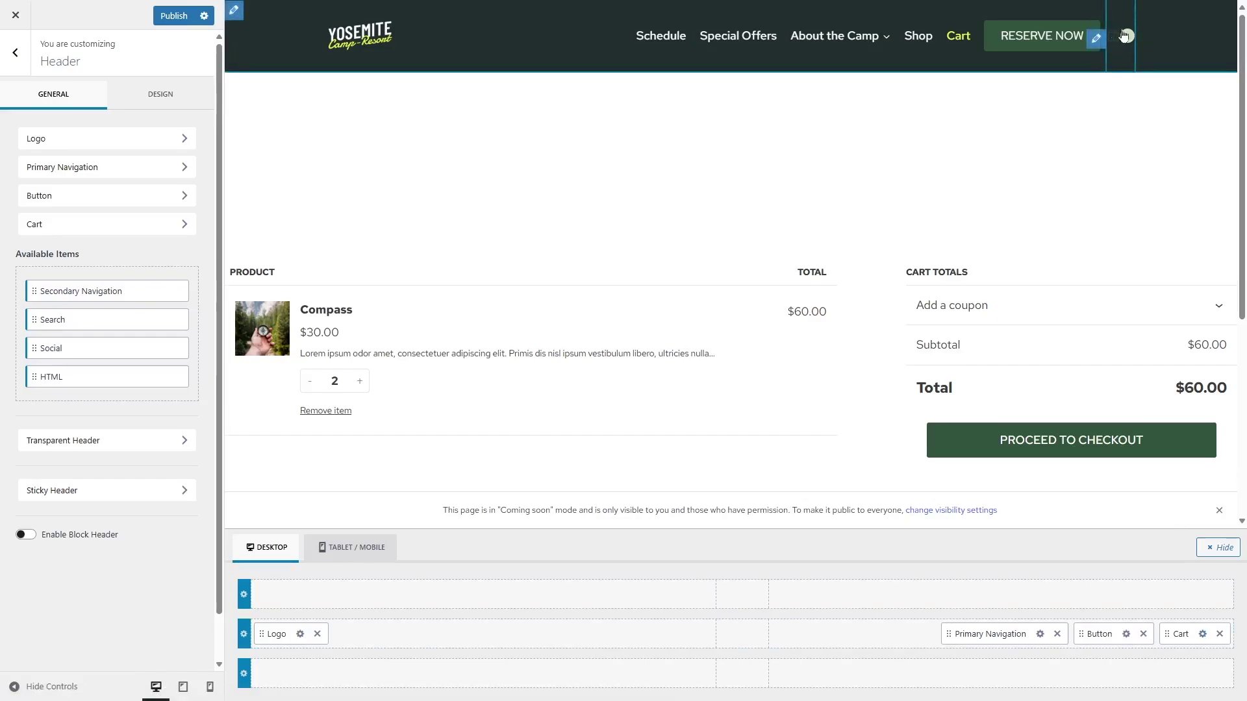
Set the header cart's initial color to the light palette color EDF0E8.
left_click(32, 224)
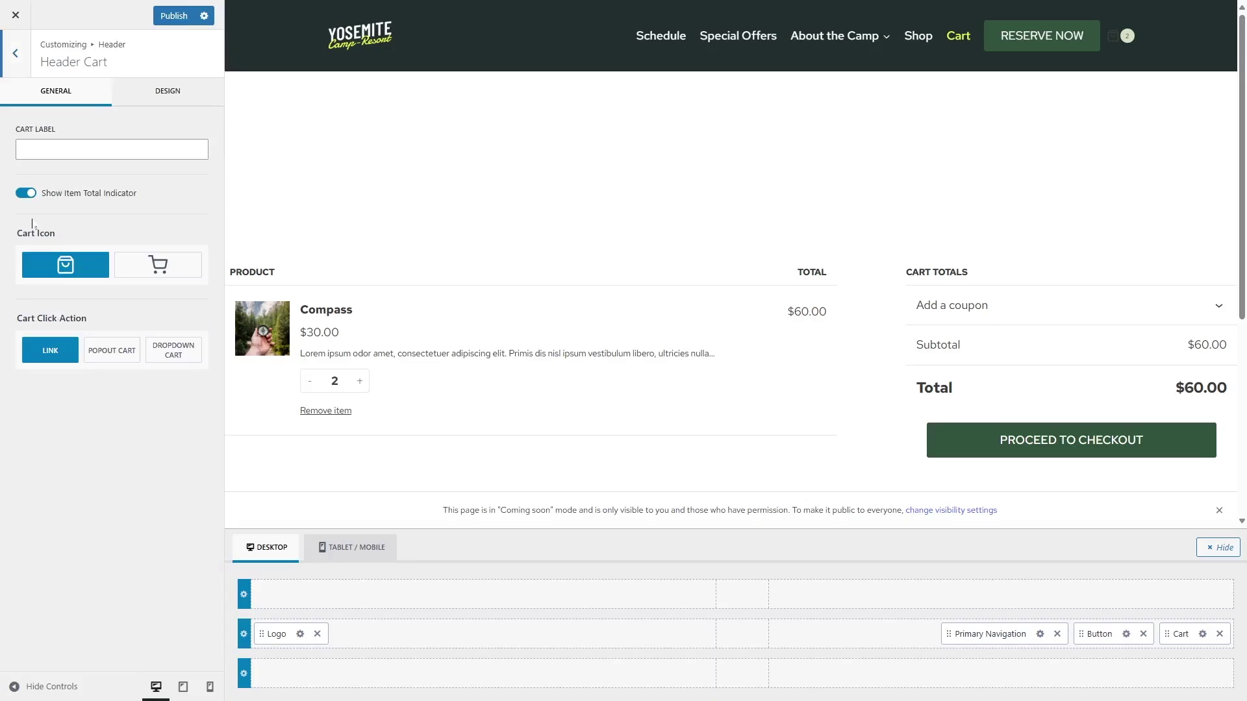
left_click(146, 94)
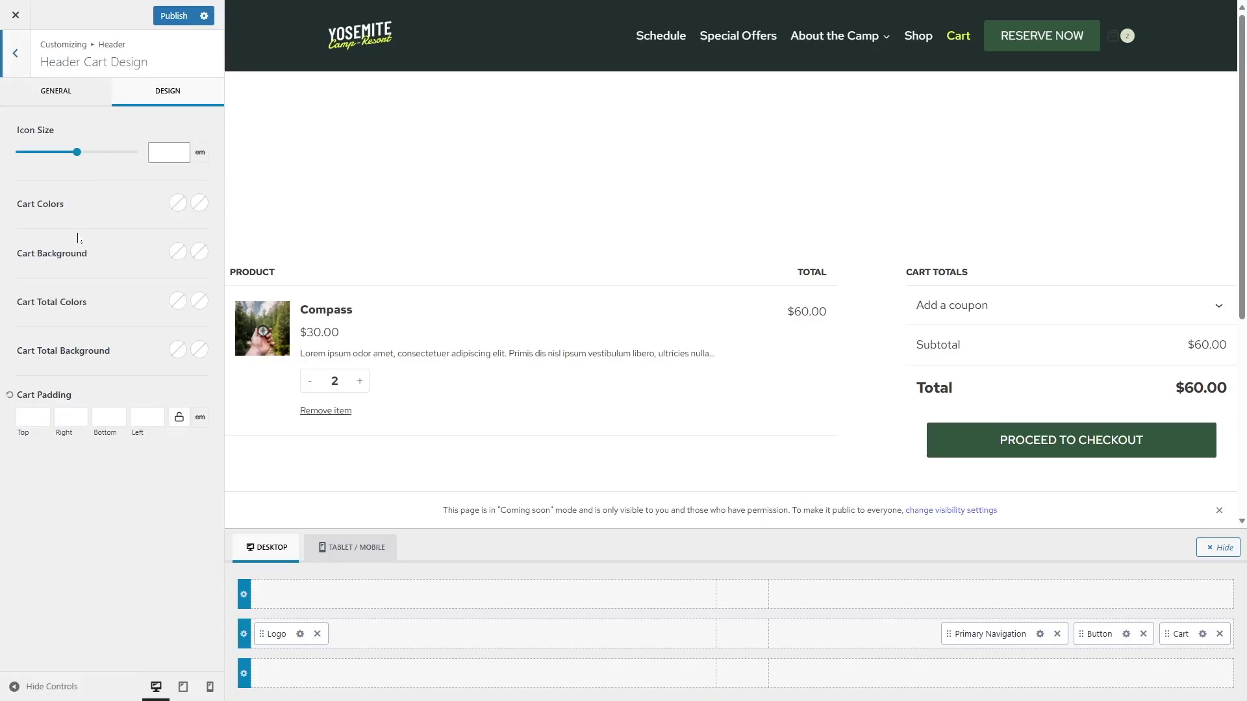
left_click(177, 202)
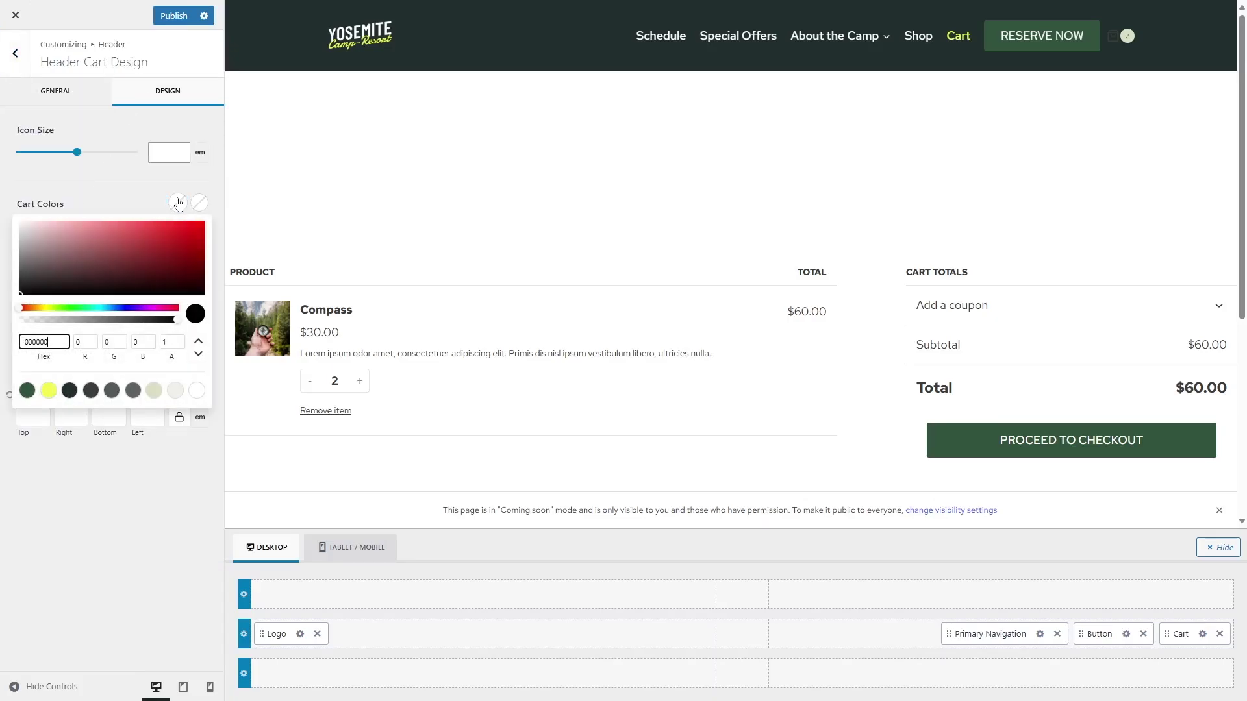
left_click(175, 390)
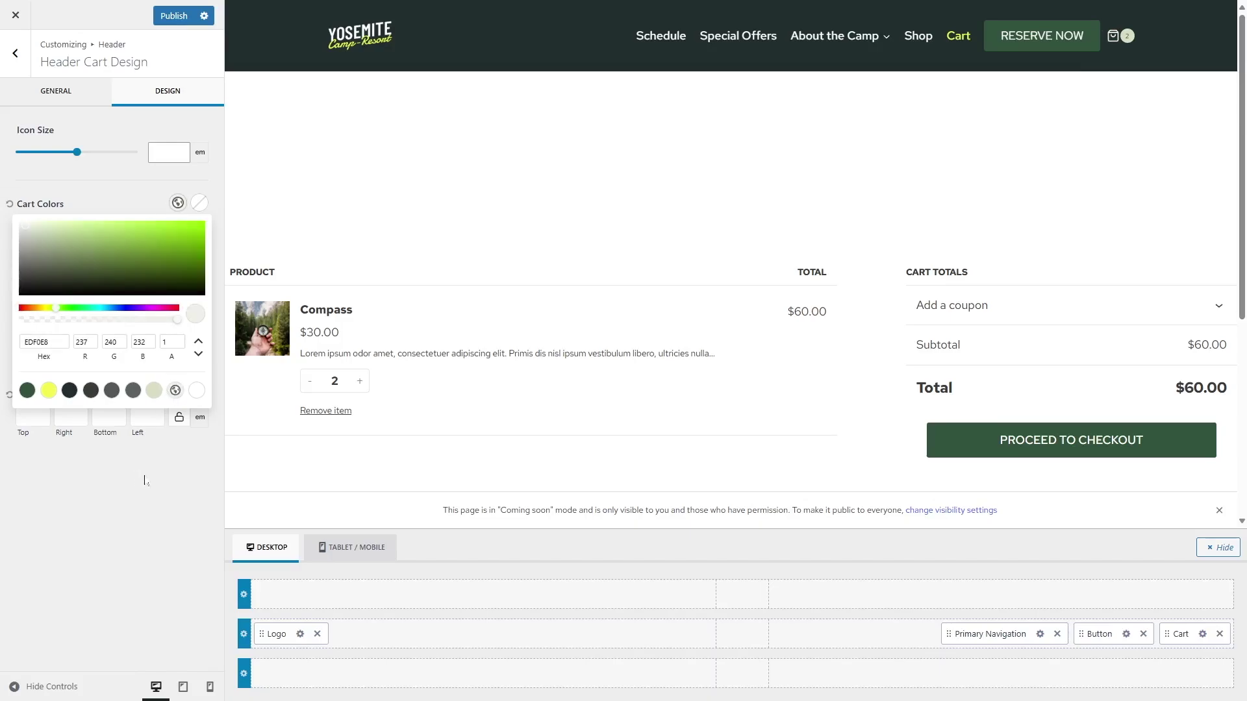
Change the header cart icon from the bag to the shopping cart, then publish the header and close the Customizer.
left_click(29, 96)
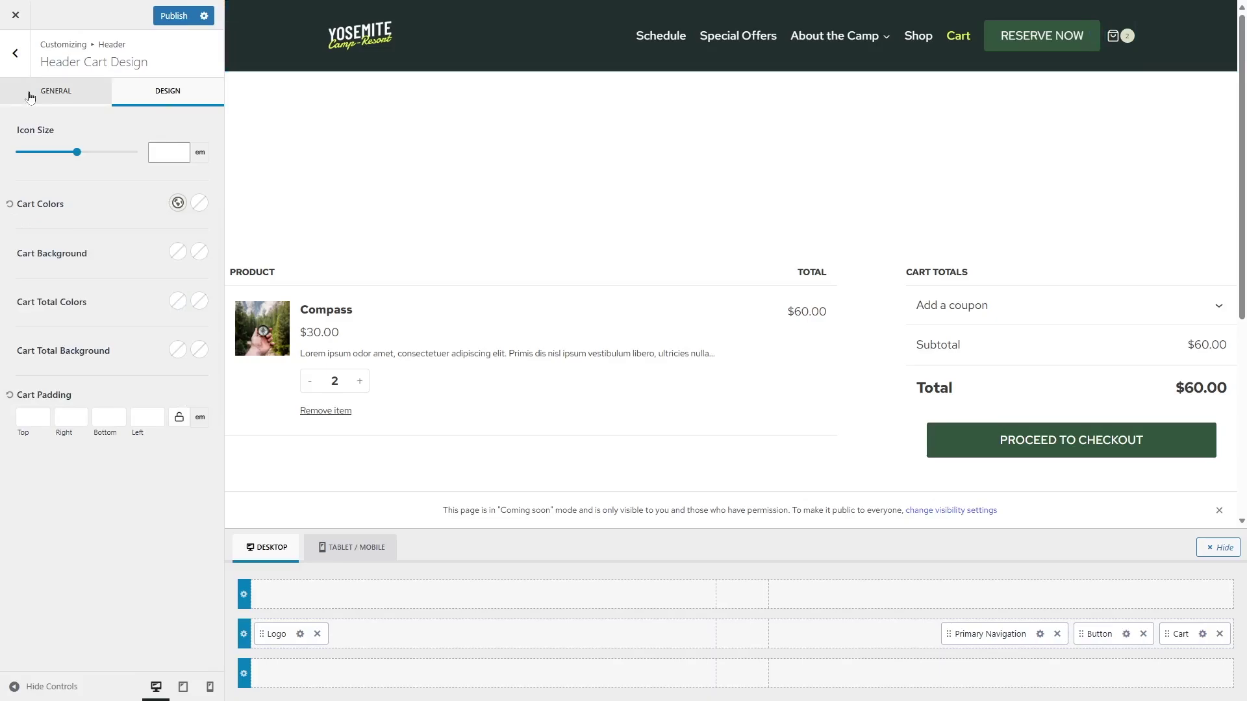
left_click(30, 96)
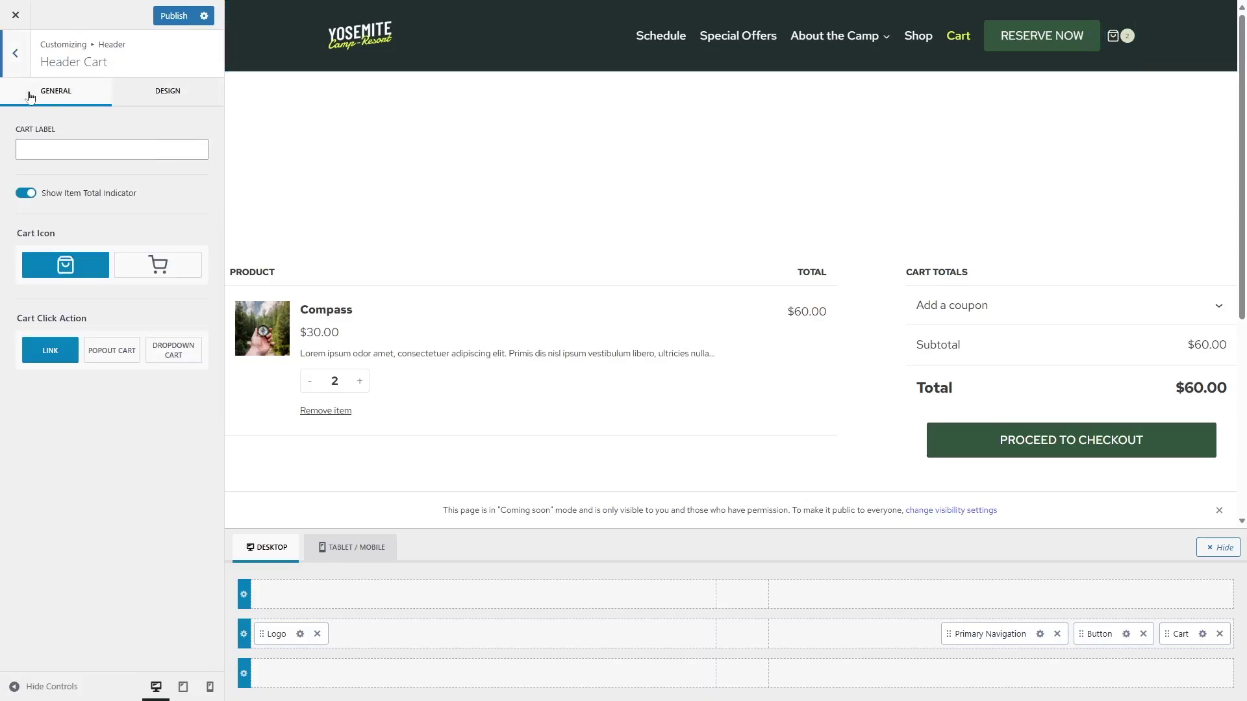
left_click(161, 277)
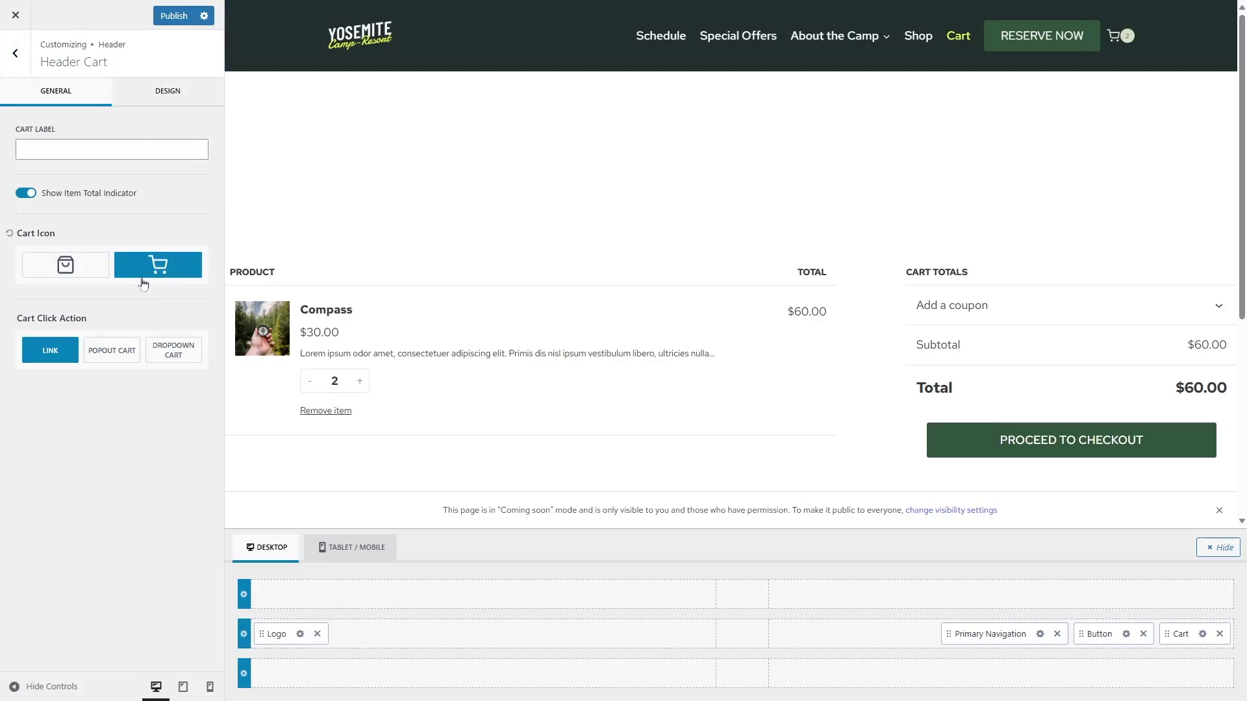
left_click(174, 18)
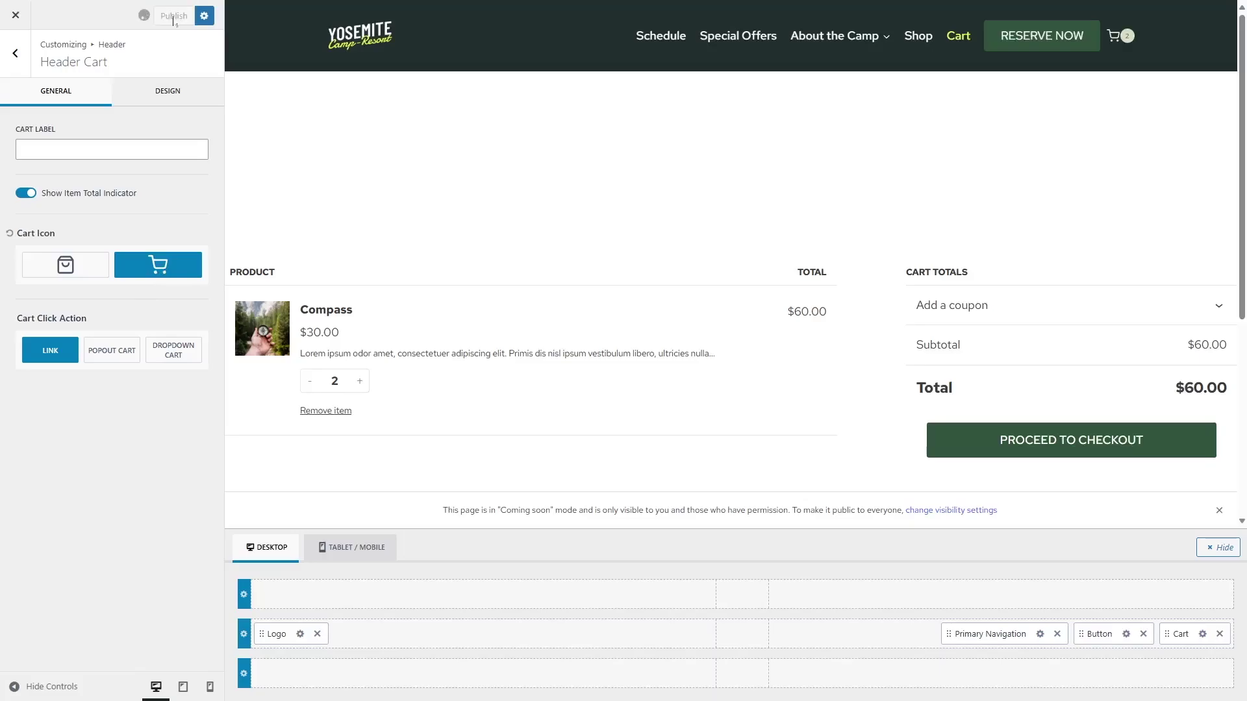
left_click(15, 55)
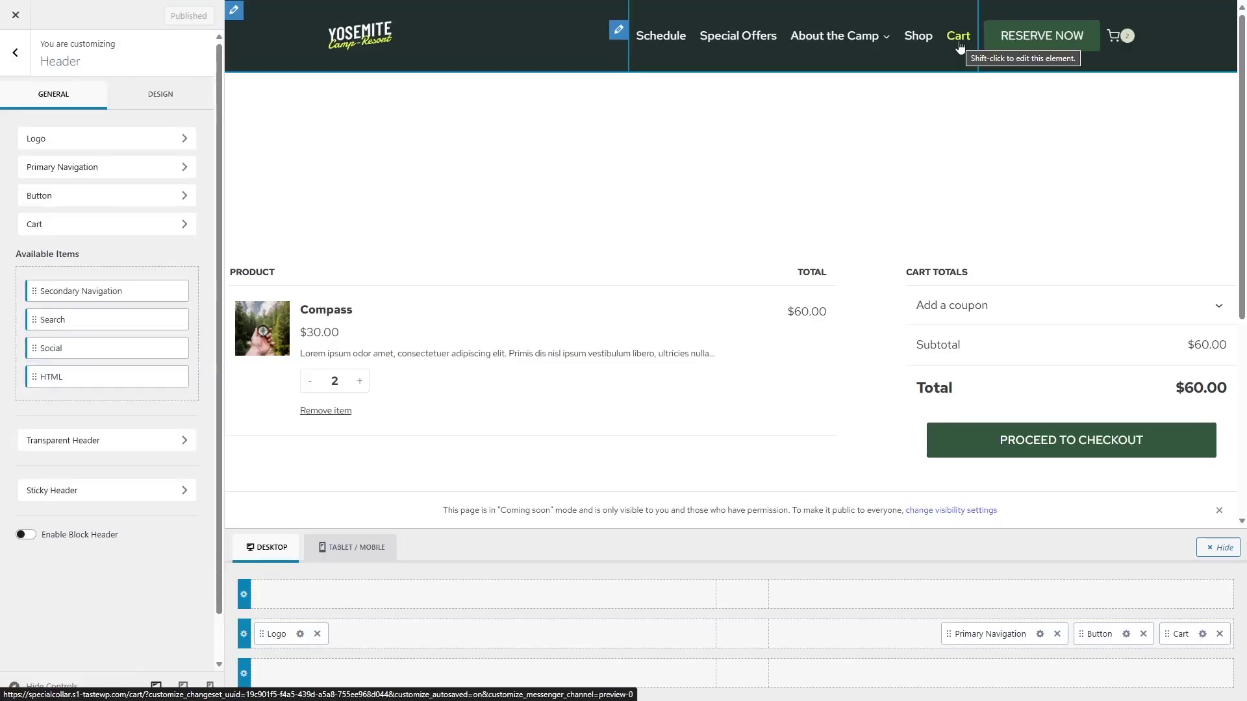
left_click(15, 15)
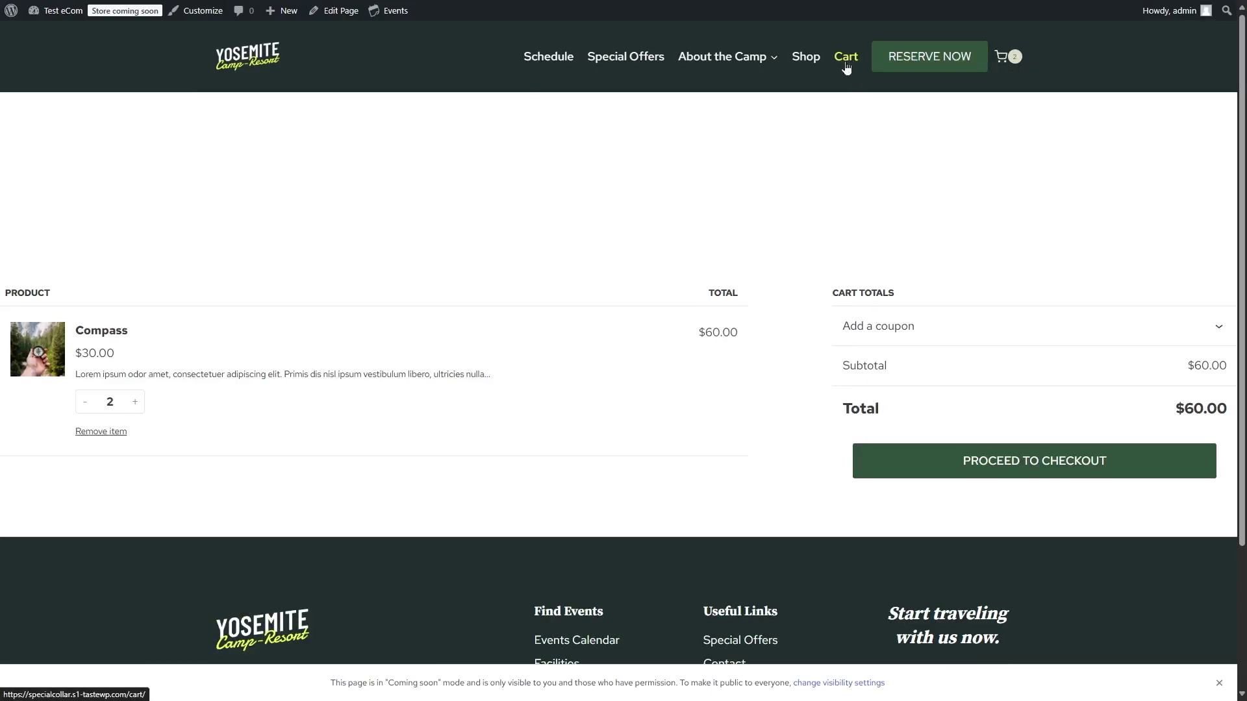
Open the Main menu for editing and try to remove its Cart item.
mouse_move(71, 21)
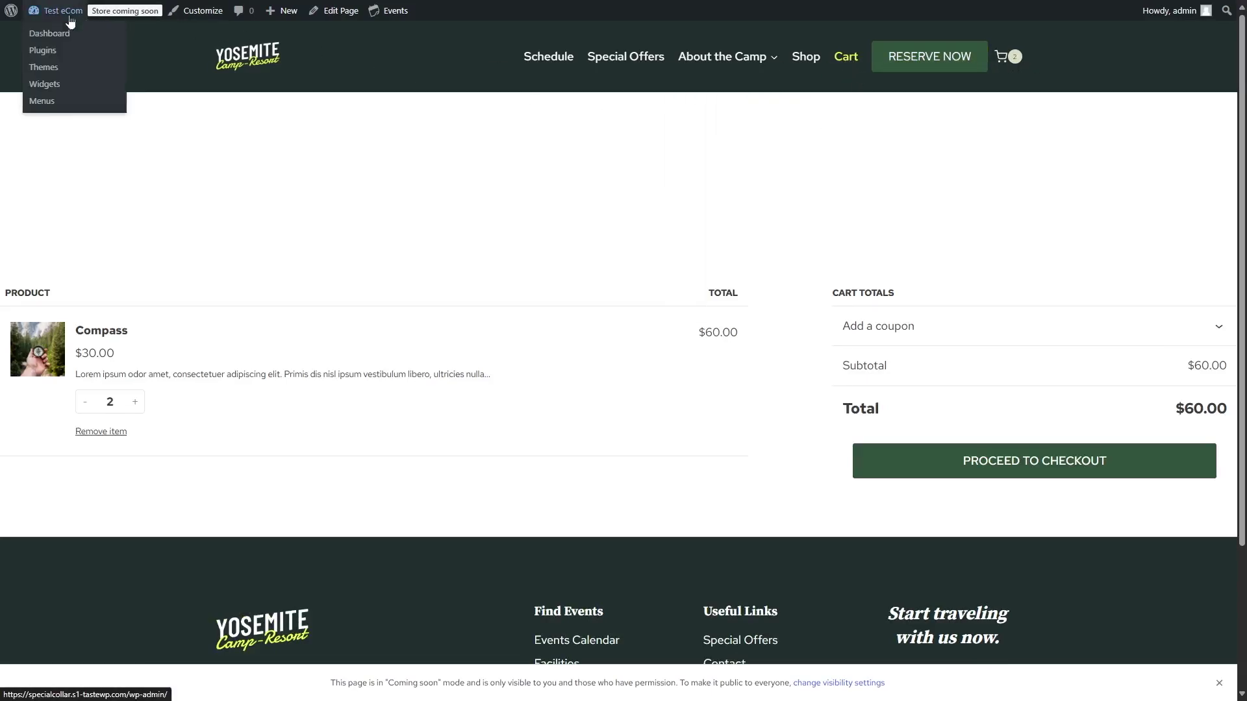
left_click(67, 32)
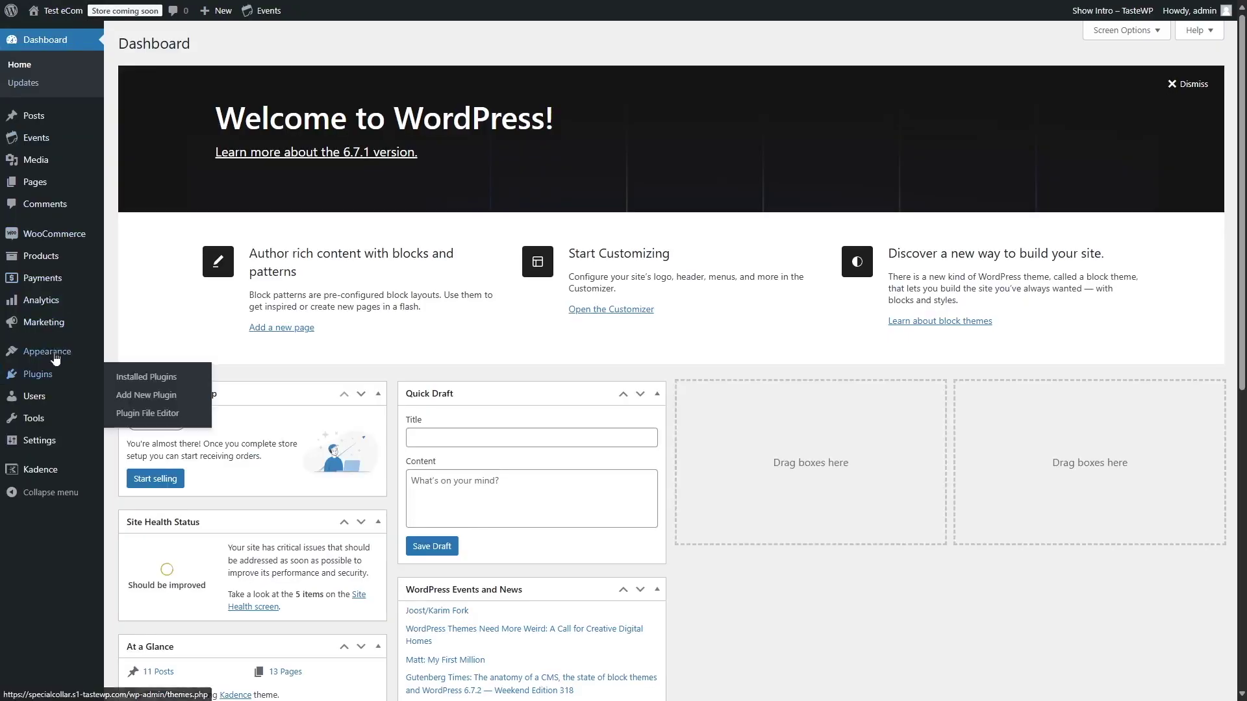
mouse_move(55, 354)
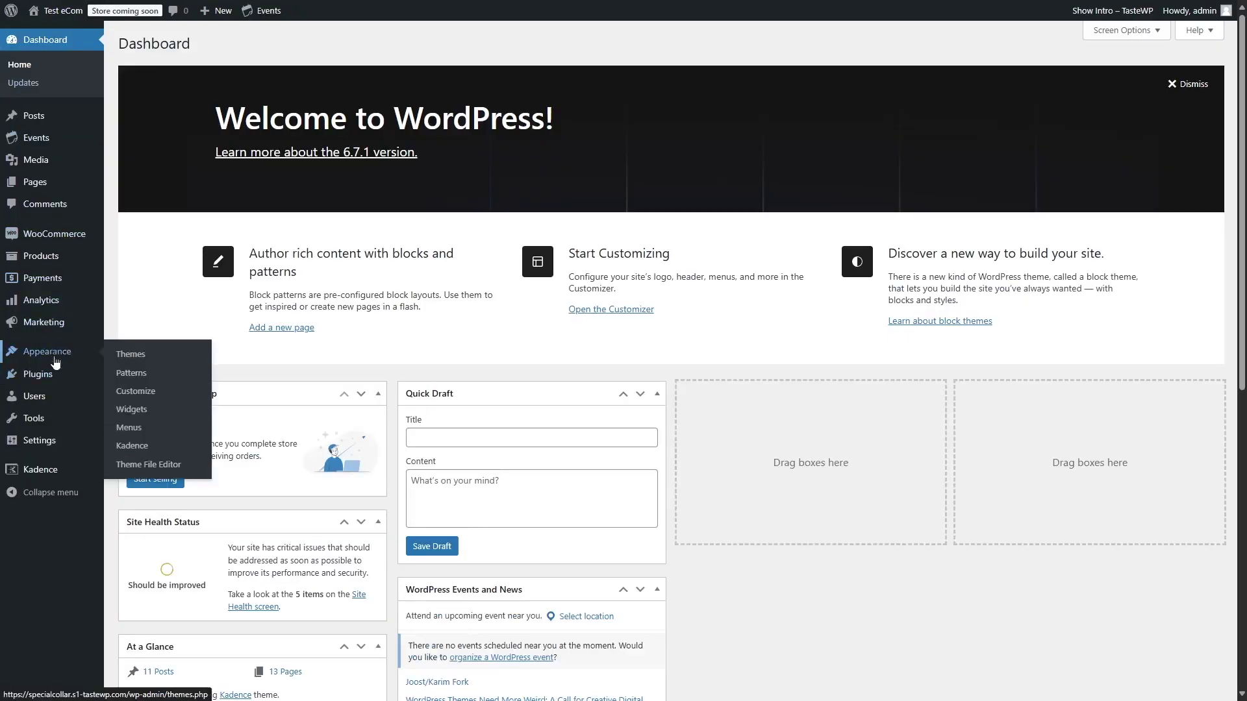
left_click(129, 428)
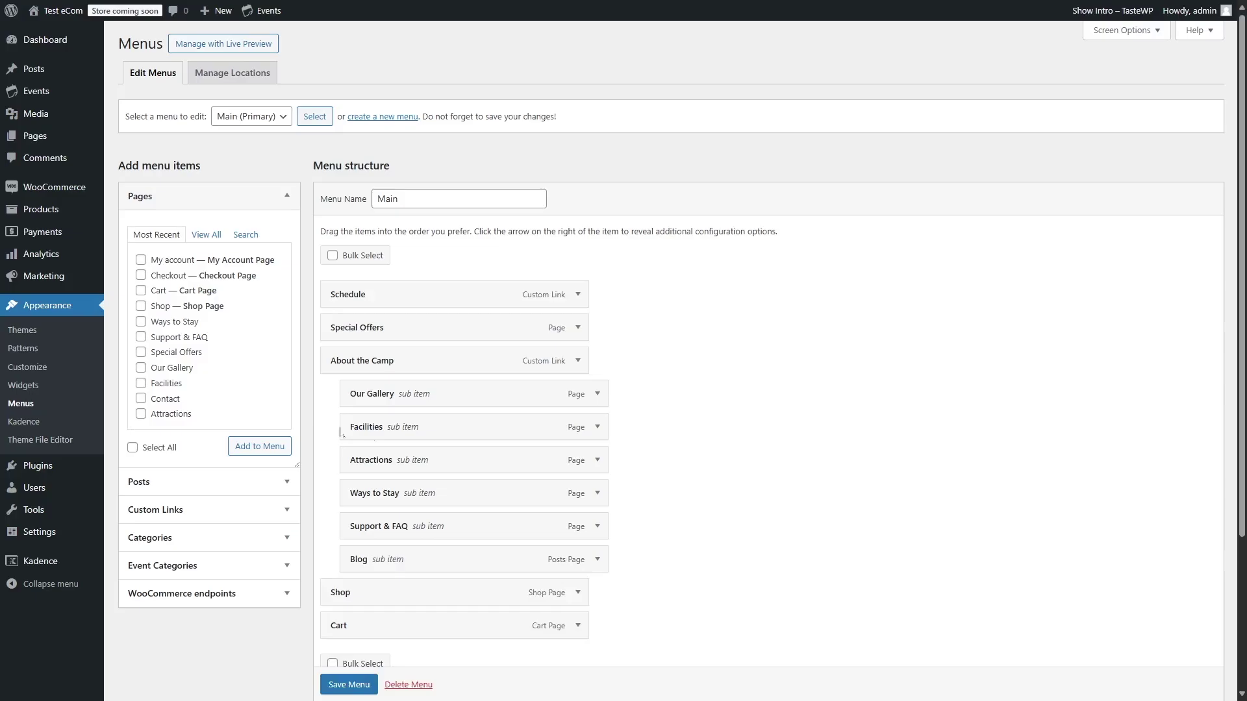
left_click(578, 625)
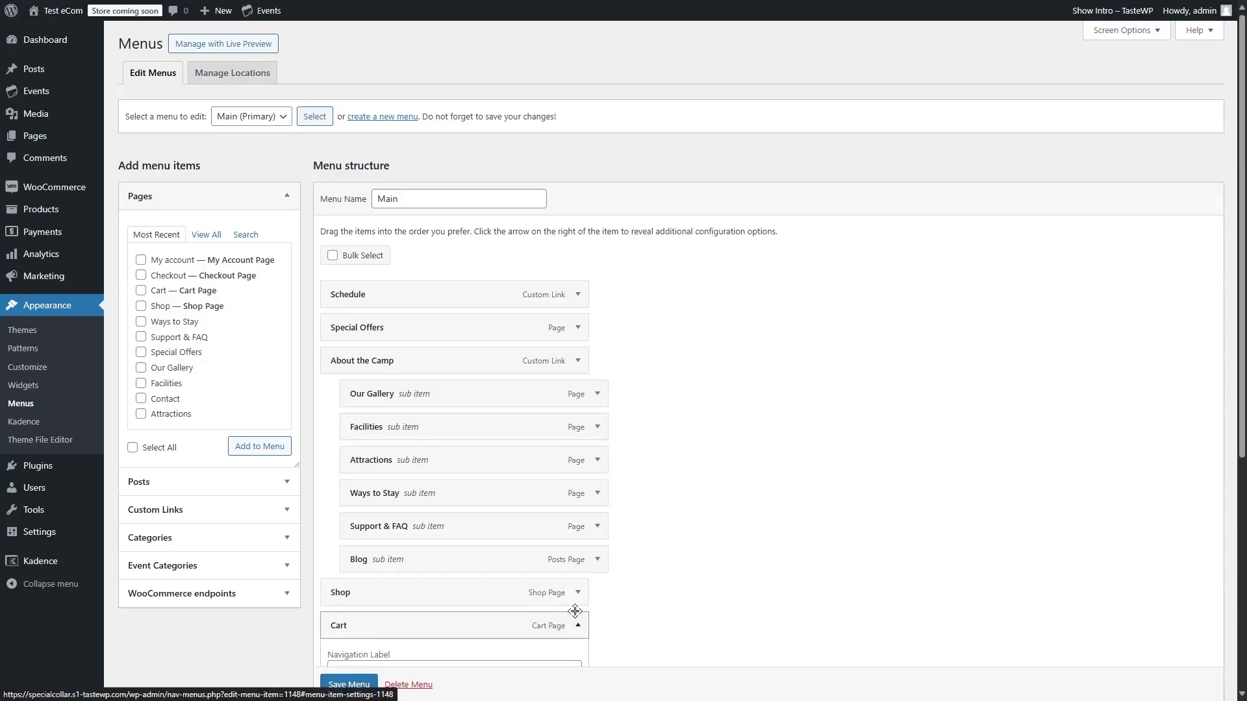
scroll(574, 611, "down", 4)
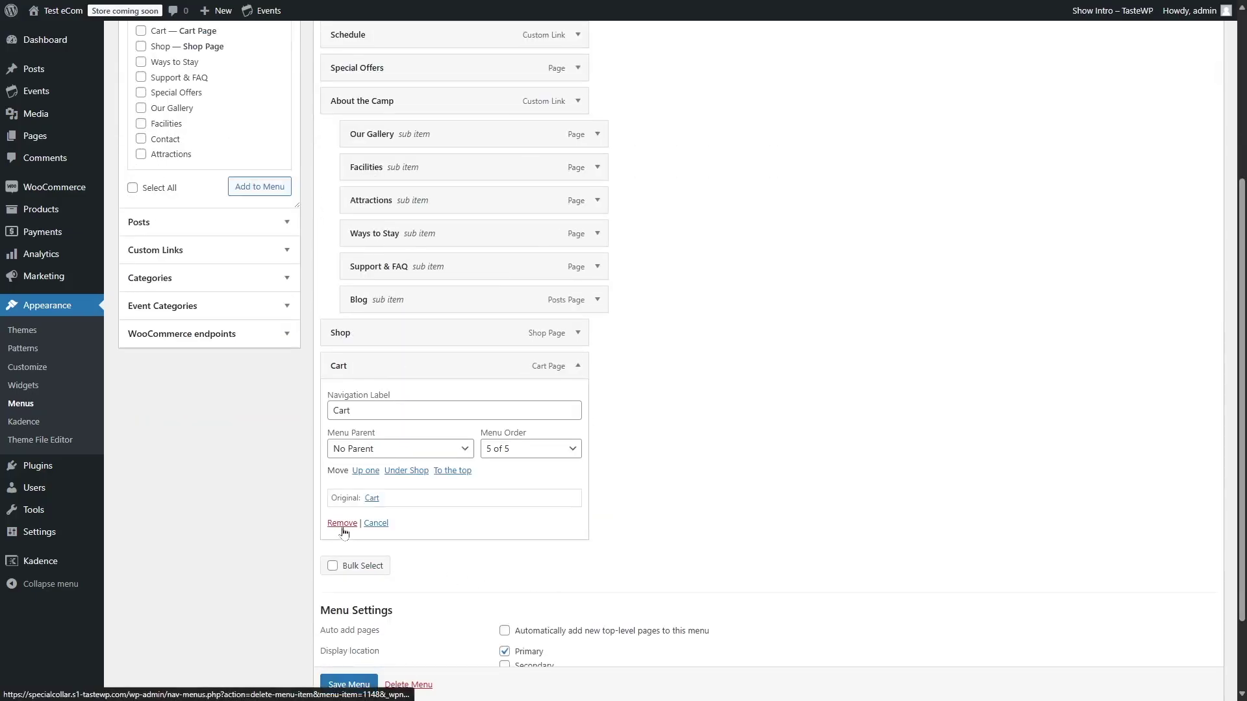
left_click(376, 522)
left_click(578, 425)
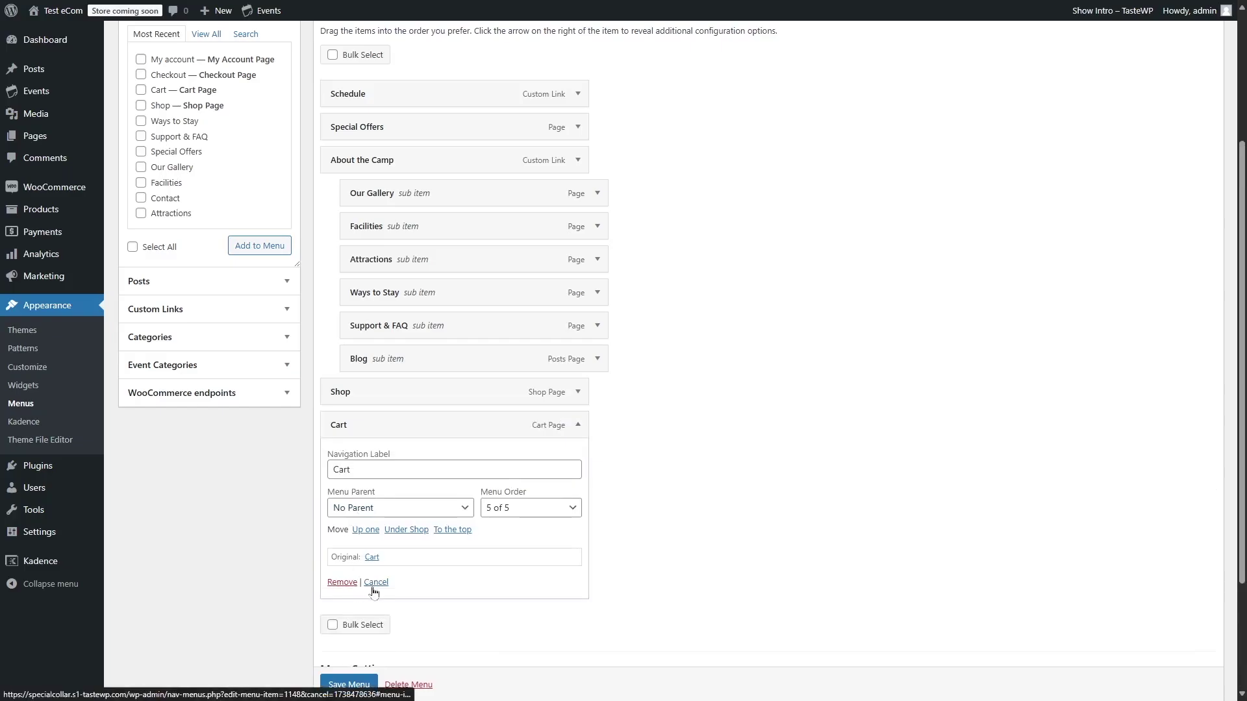
left_click(339, 582)
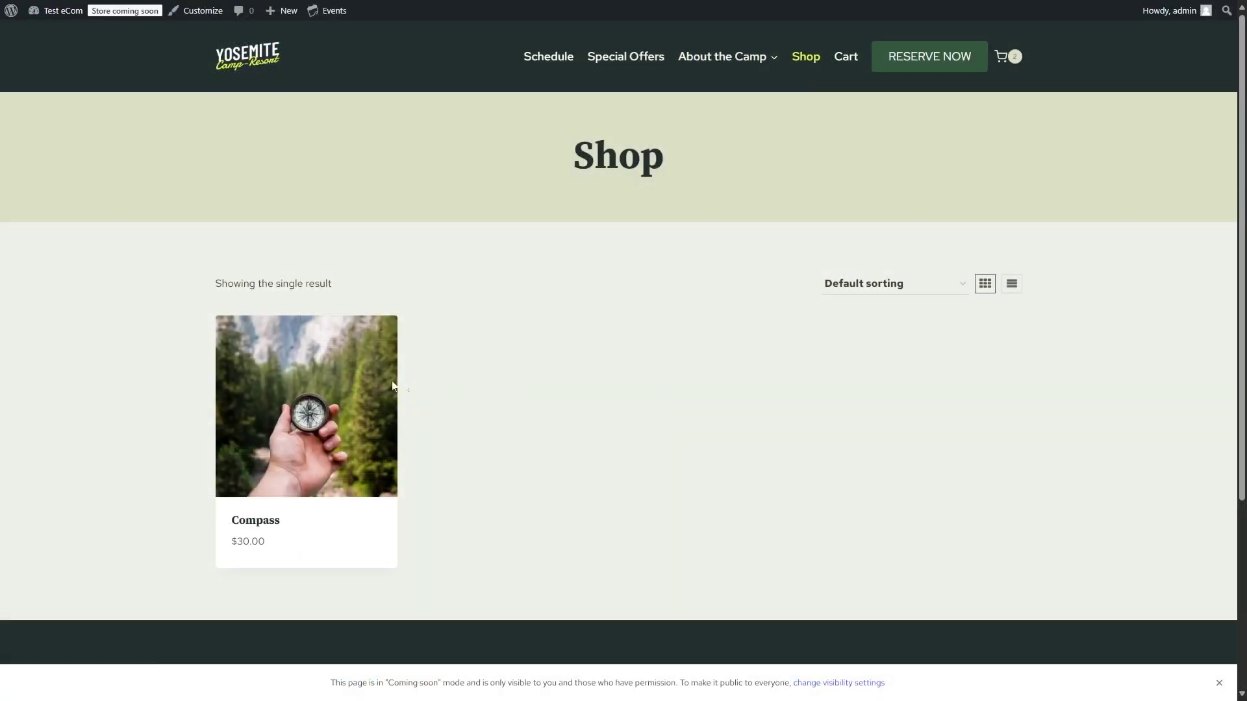
Open the Compass product from the shop and review its product page down to the description and footer.
mouse_move(334, 396)
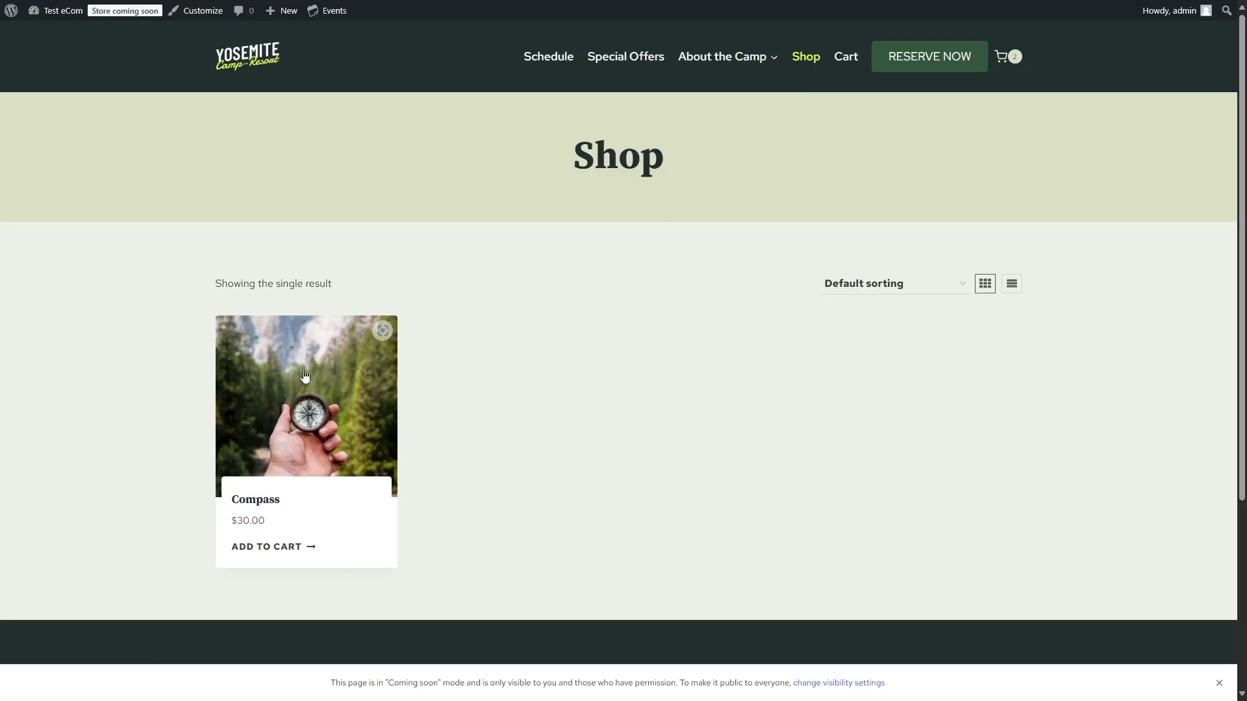
left_click(305, 376)
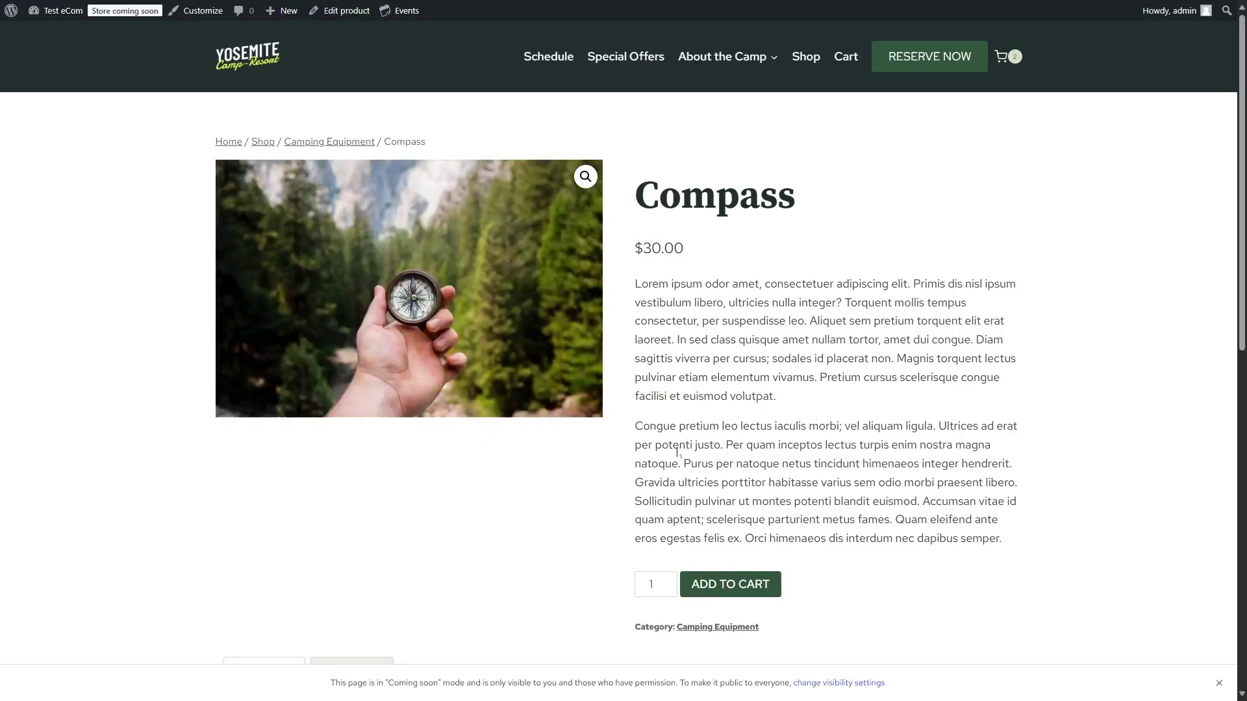
scroll(687, 448, "down", 5)
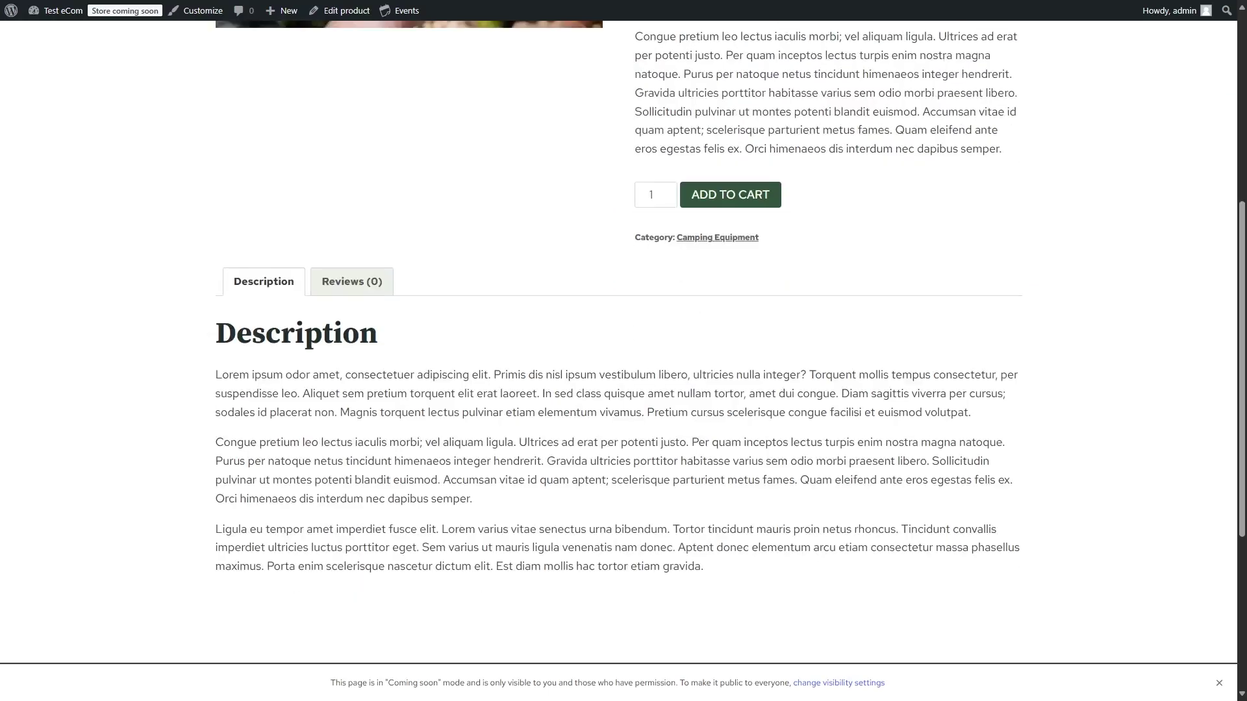
scroll(379, 480, "down", 4)
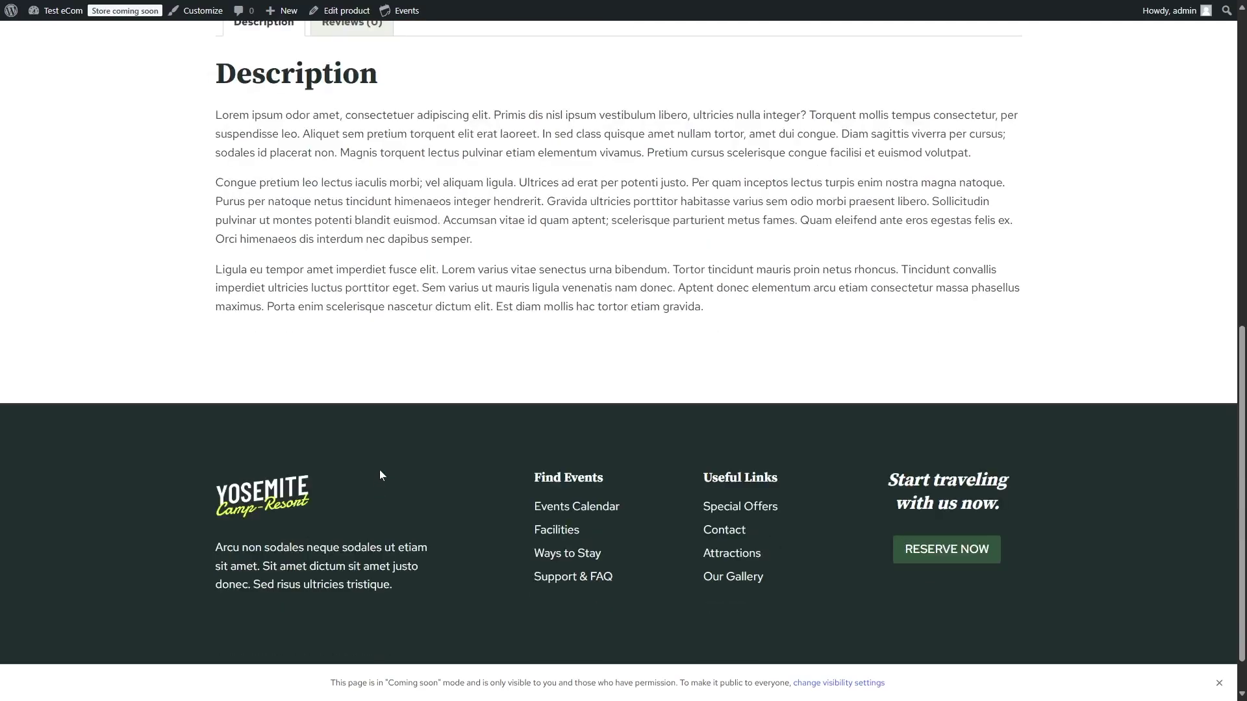
scroll(380, 473, "up", 4)
scroll(388, 467, "up", 6)
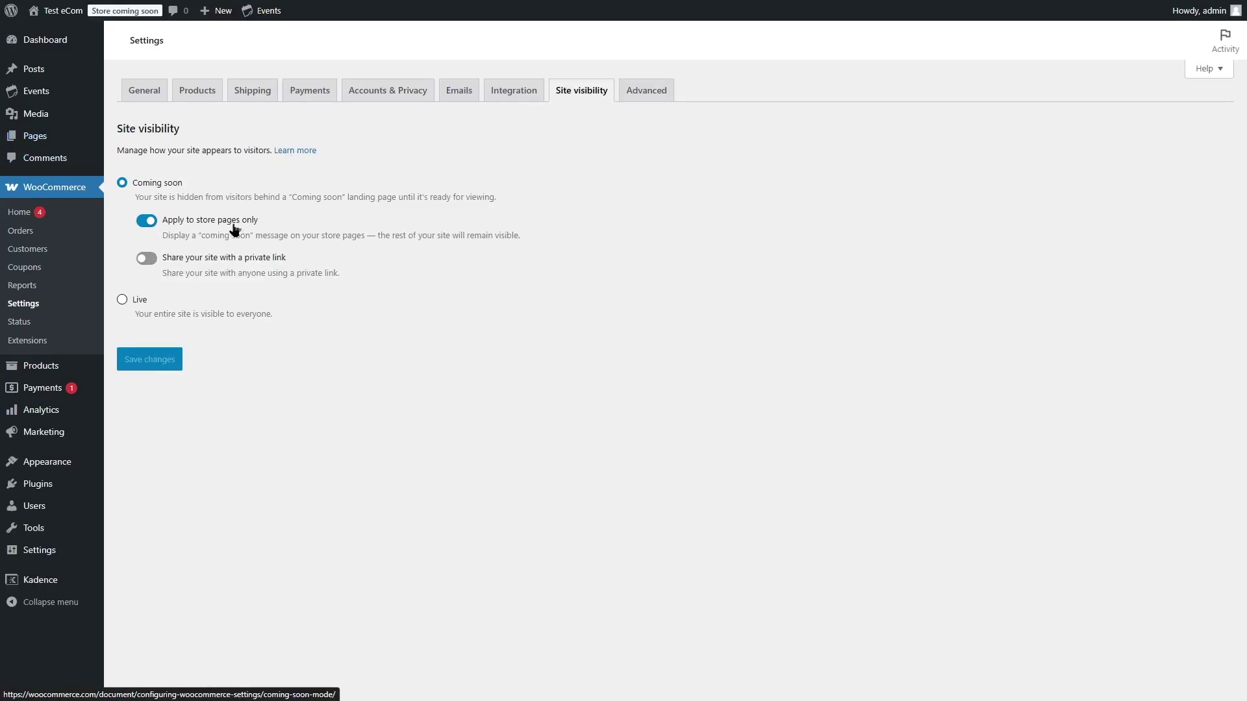
Set the WooCommerce site visibility to Live and save the changes.
left_click(120, 300)
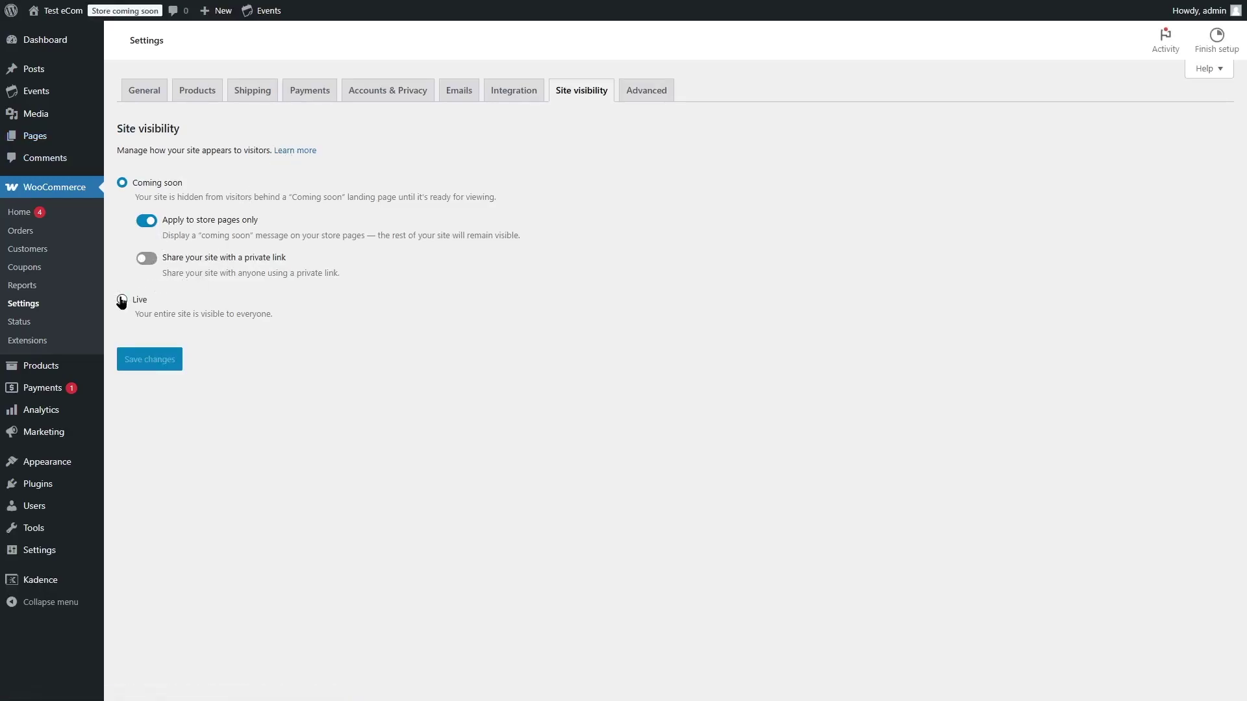
left_click(141, 290)
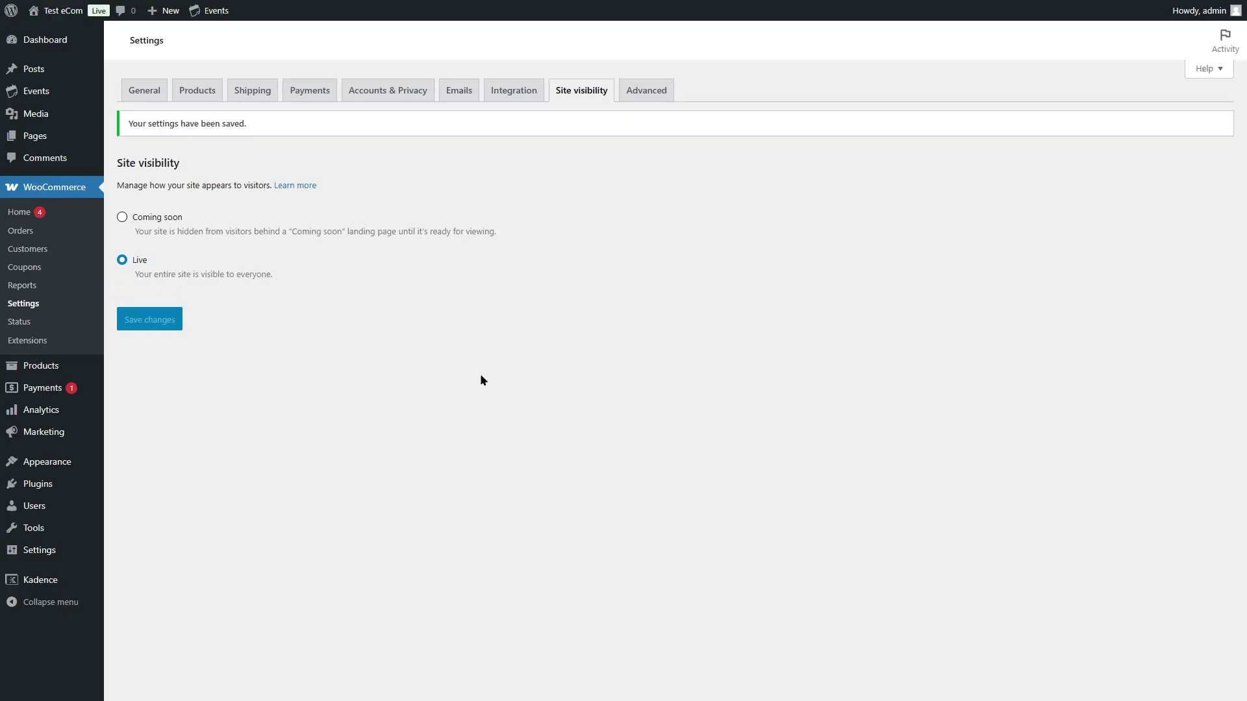
View the Compass product page from the shop again and look through its full description.
mouse_move(64, 39)
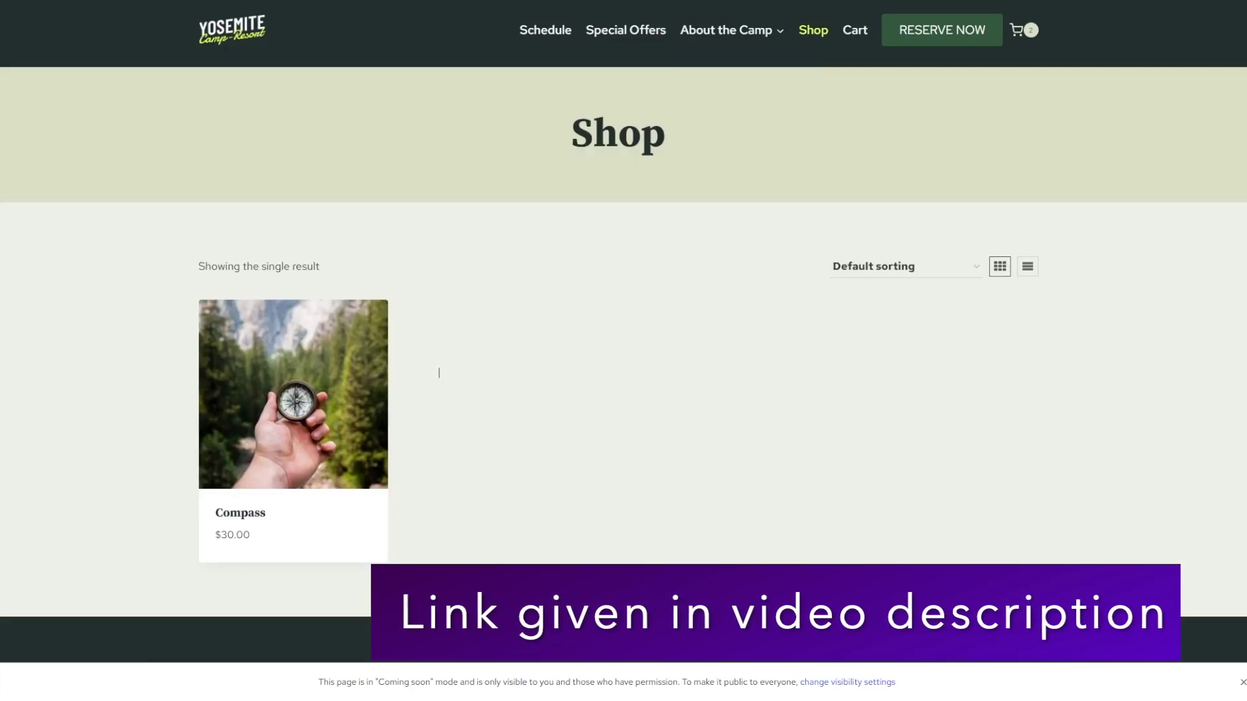
mouse_move(292, 363)
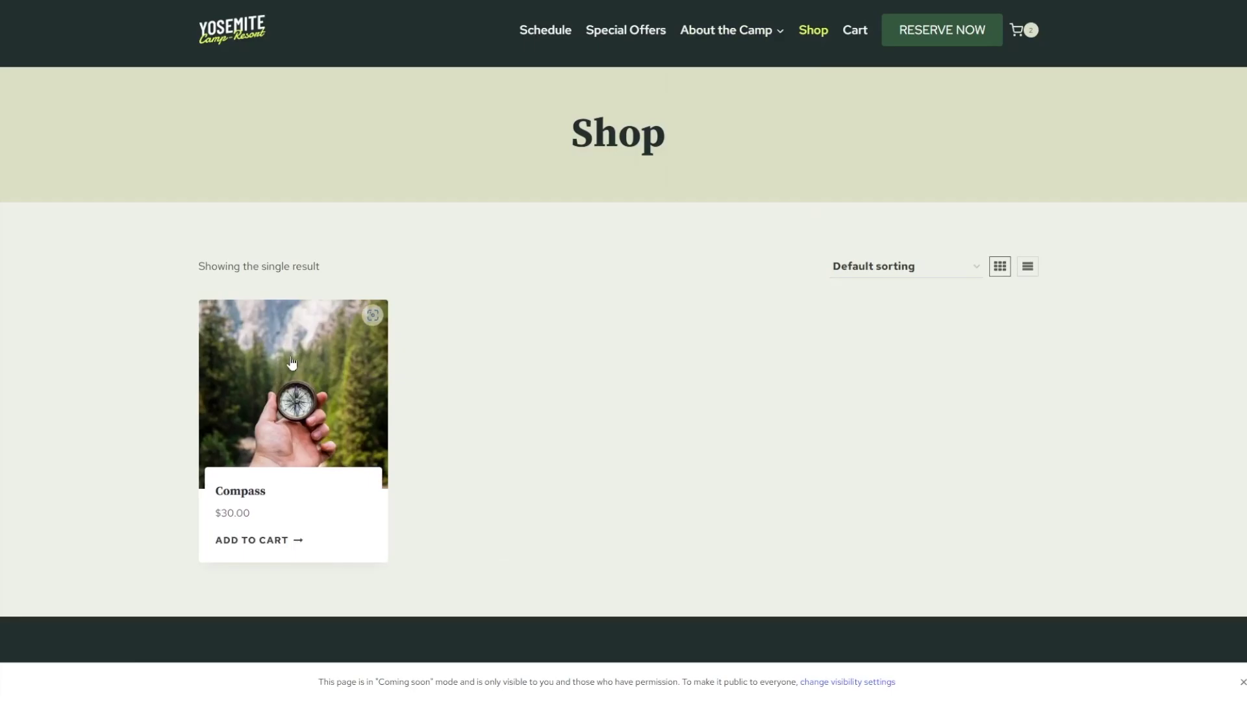
left_click(292, 364)
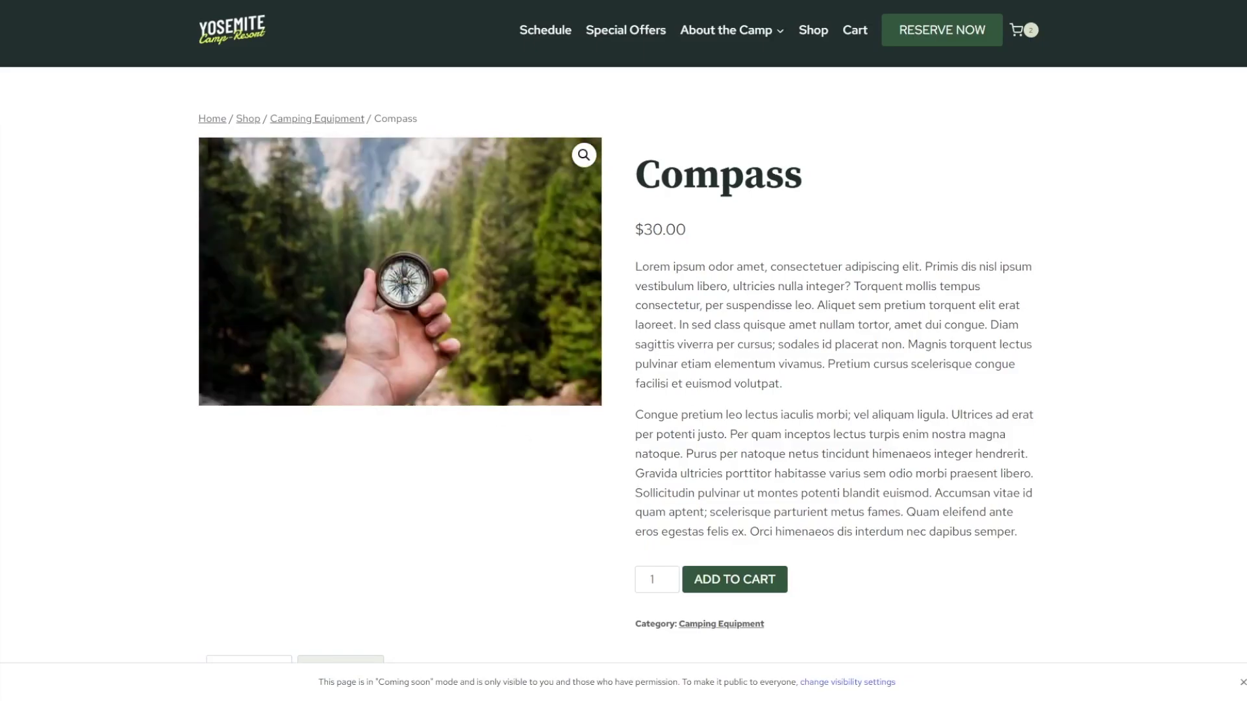
scroll(690, 441, "down", 5)
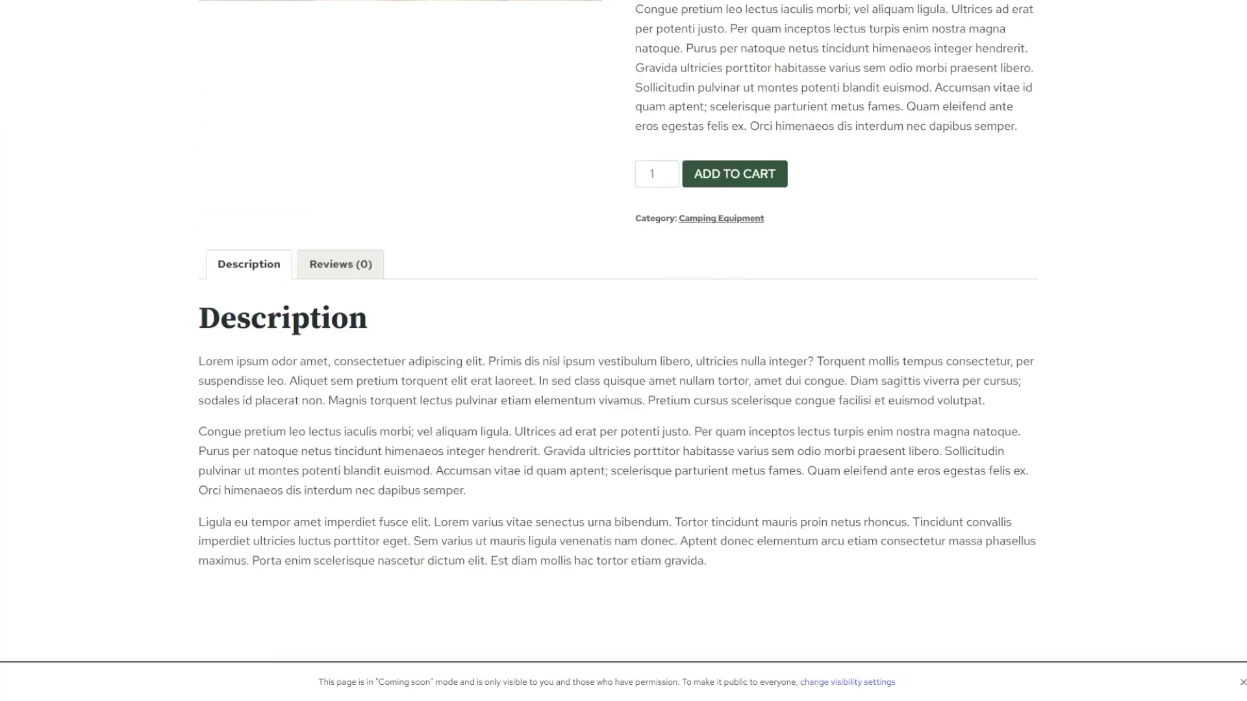
scroll(368, 461, "down", 4)
scroll(369, 461, "up", 4)
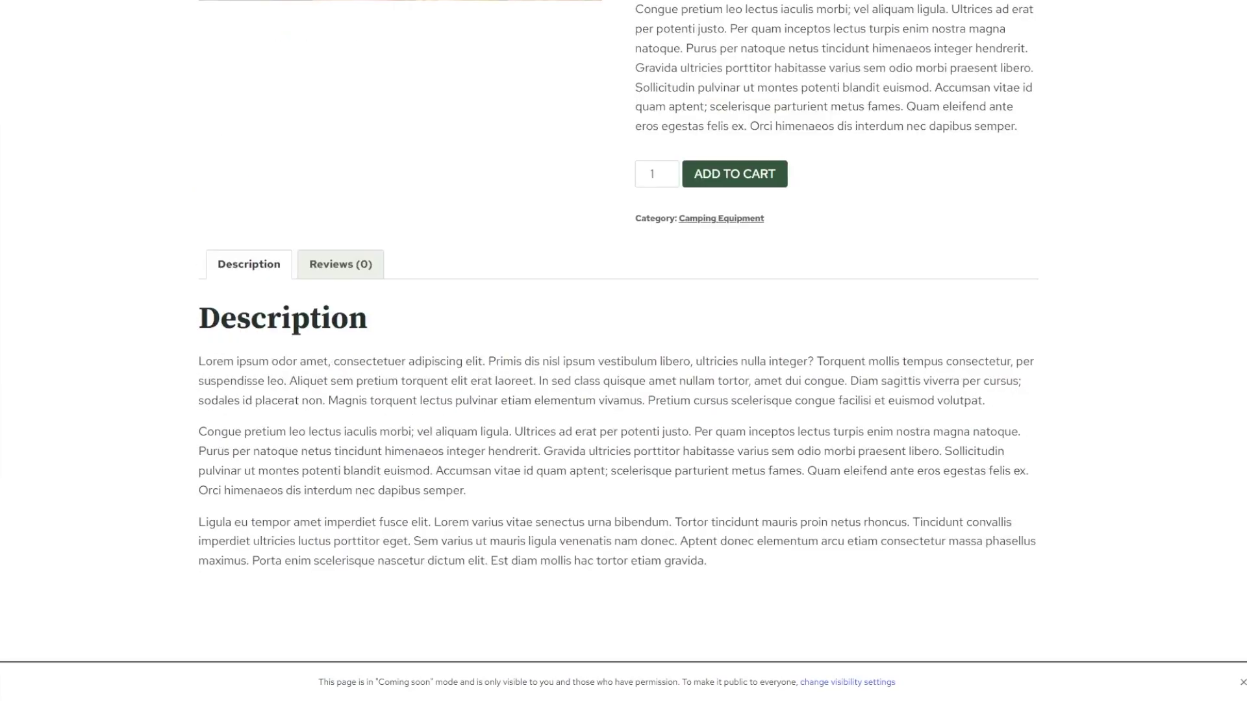